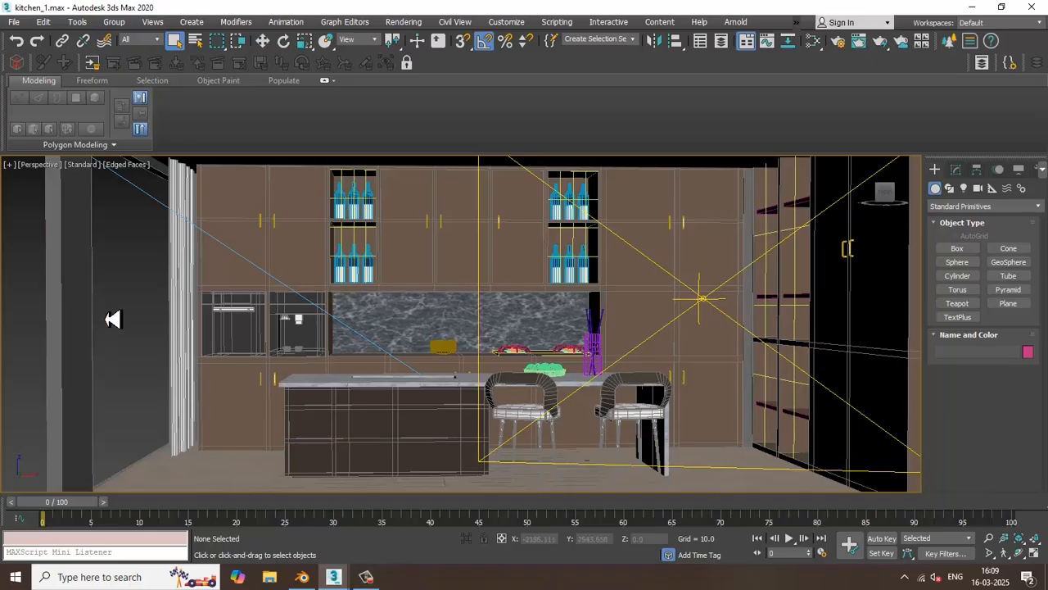
Run a test render of the whole kitchen seen from outside, and put away the frame buffer and the render messages
scroll(131, 309, "down", 10)
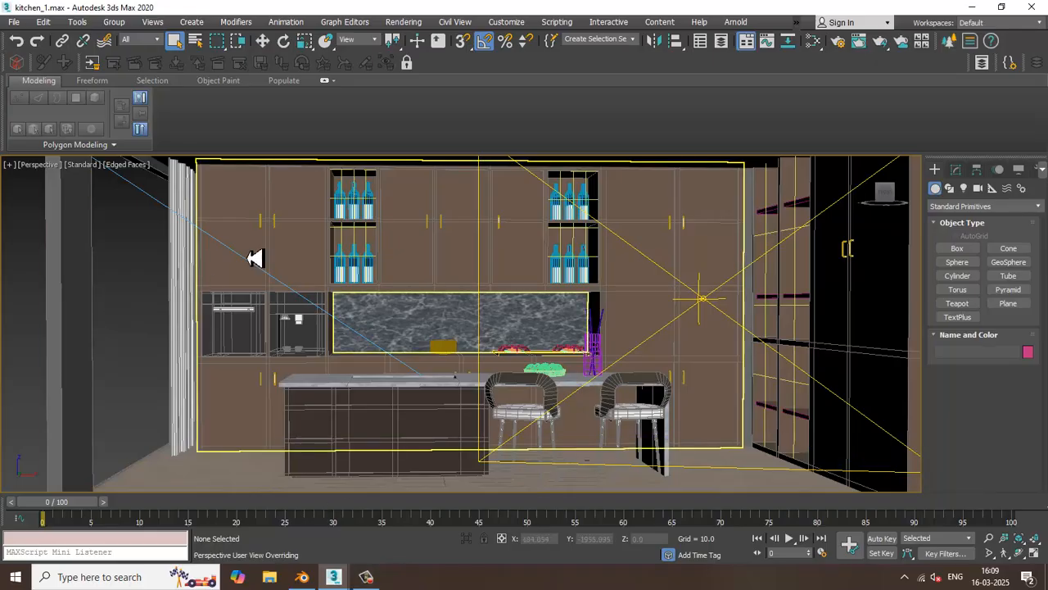
middle_click_drag(435, 304, 554, 338, "alt")
scroll(443, 329, "up", 5)
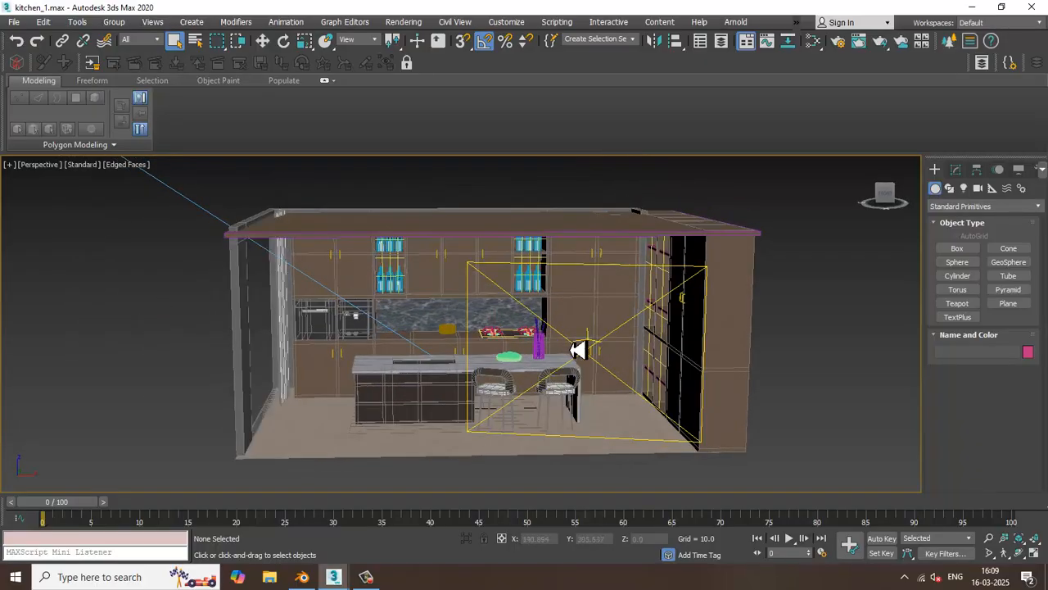
left_click(404, 21)
left_click(427, 48)
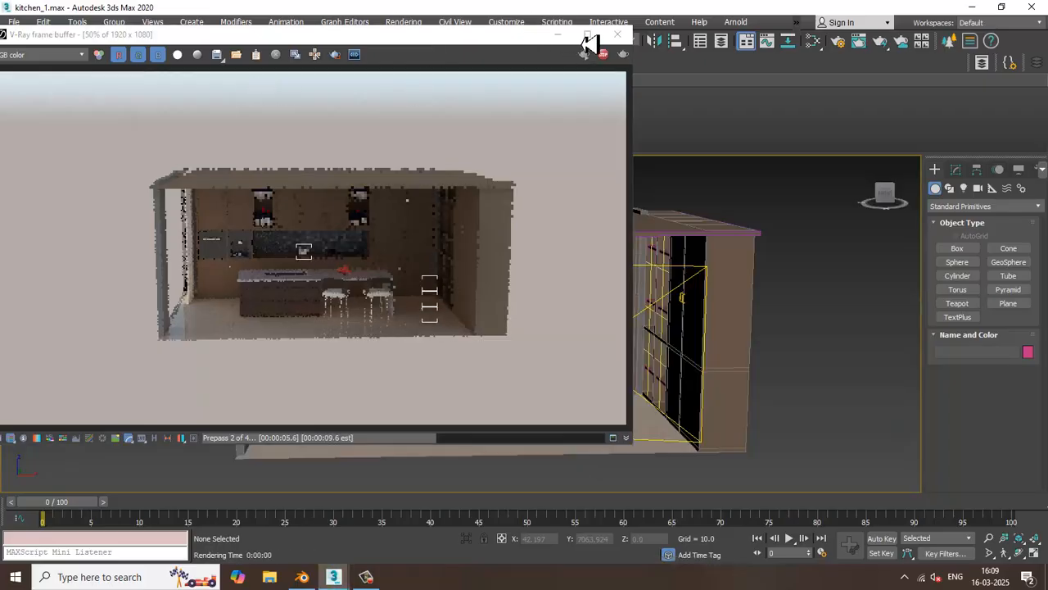
left_click(620, 34)
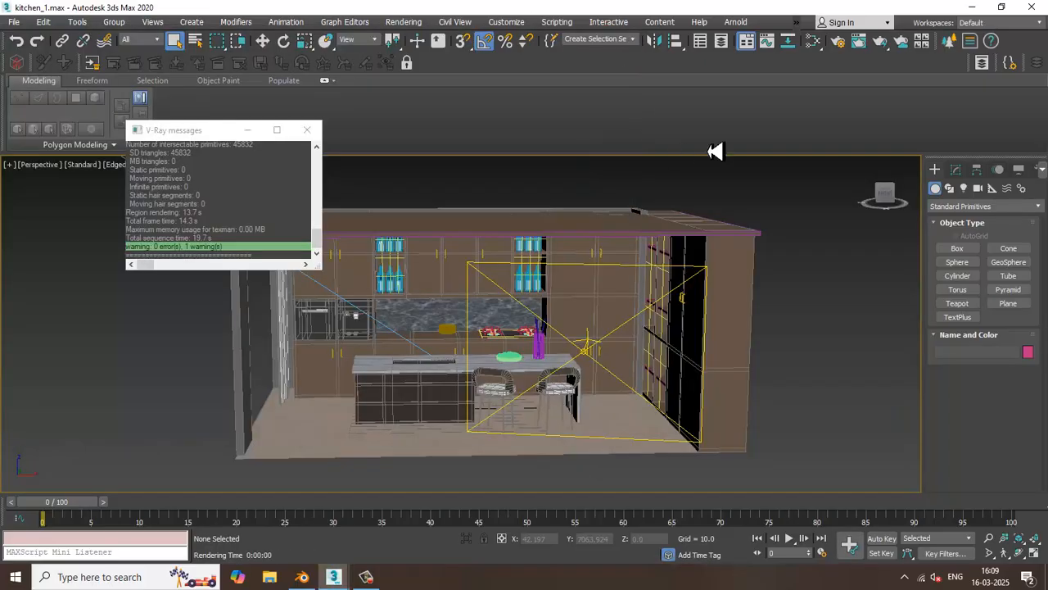
left_click(248, 129)
Show safe frames, frame the kitchen interior facing the island and back wall, and create a physical camera from that view
key("shift+f")
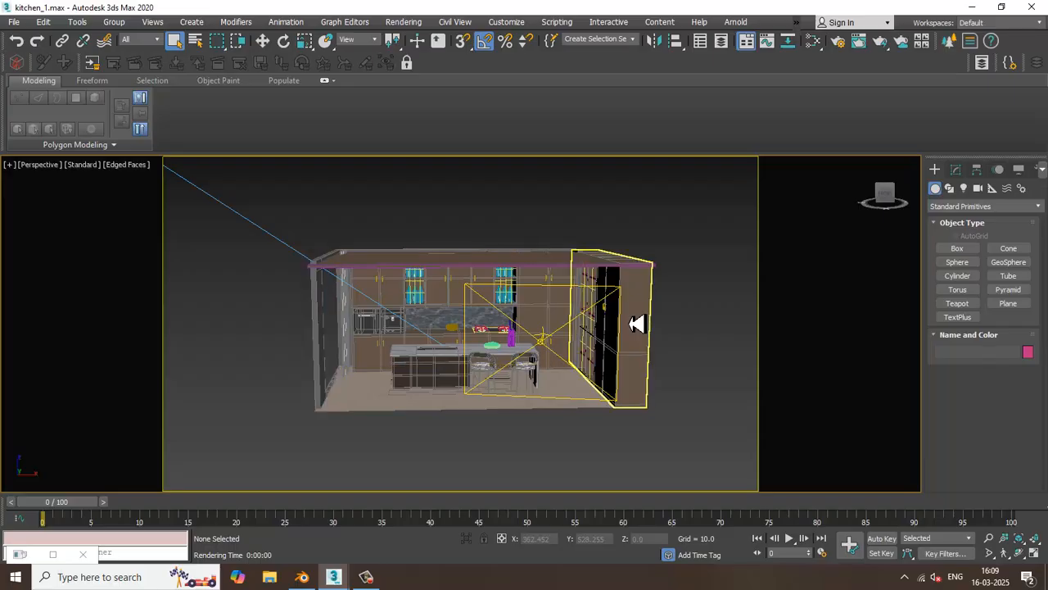
key("Up")
scroll(597, 307, "up", 3)
middle_click_drag(490, 346, 578, 301)
mouse_move(567, 373)
middle_mouse_down("alt")
mouse_move(557, 358)
mouse_move(561, 371)
middle_mouse_up("alt")
scroll(557, 357, "up", 3)
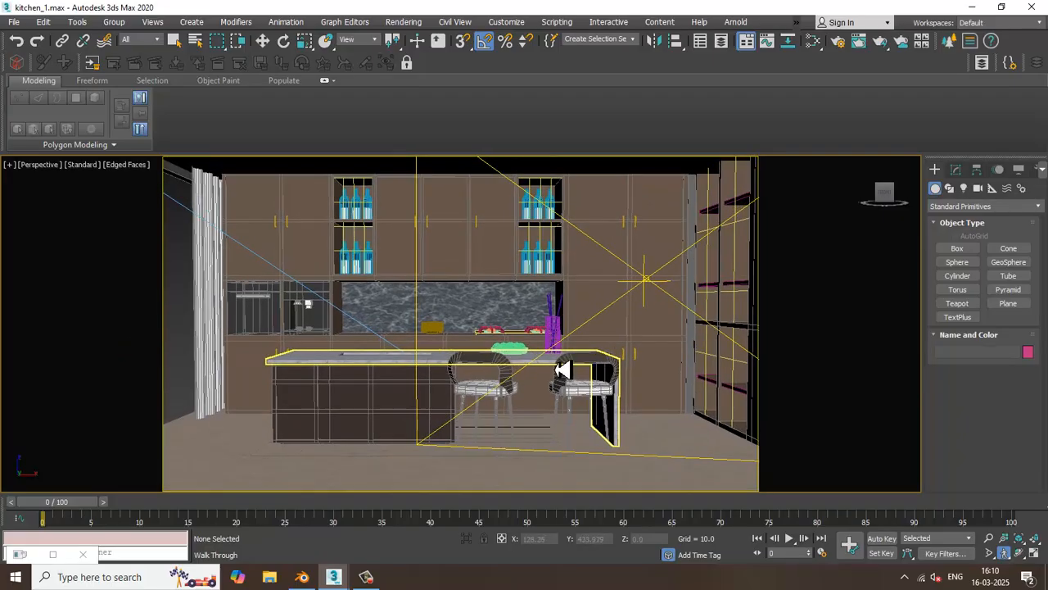
key("ctrl+c")
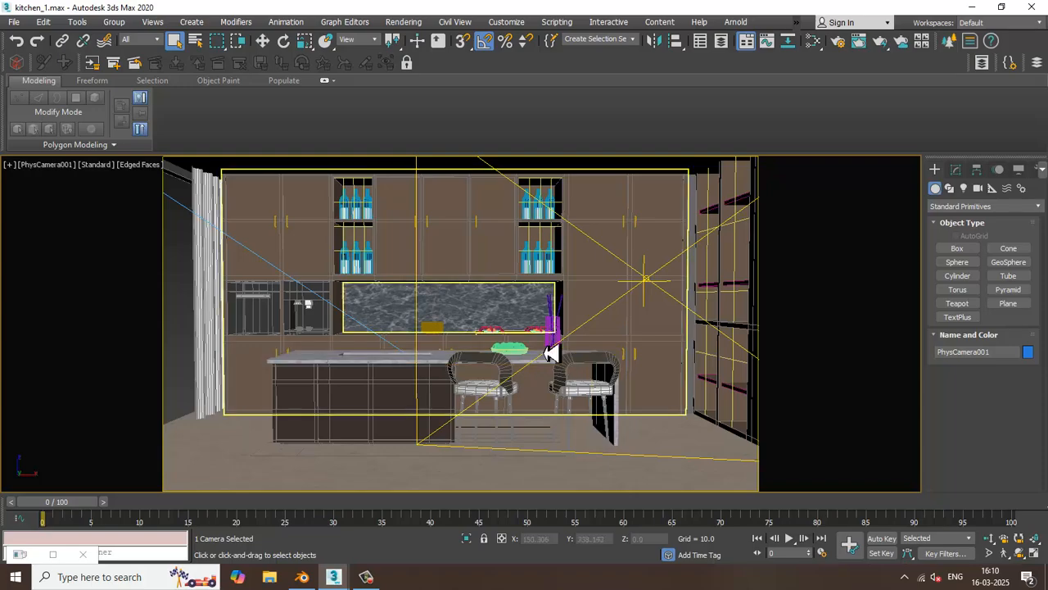
Return to the perspective view with the Move tool active and inspect the new camera's placement outside the kitchen
key("p")
scroll(569, 306, "down", 8)
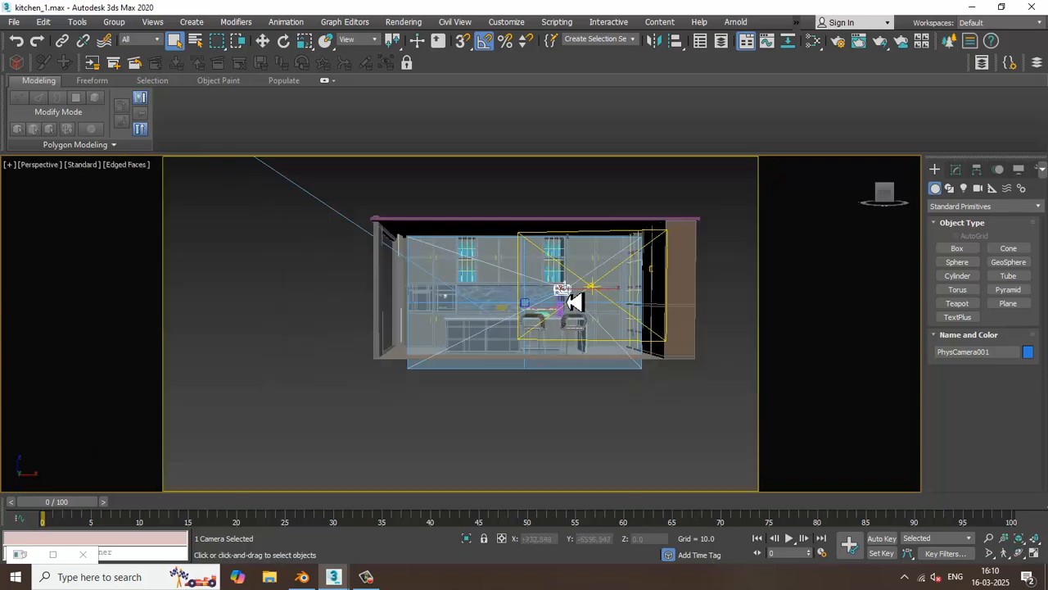
left_click_drag(573, 303, 577, 320, "alt")
key("w")
middle_click_drag(623, 363, 522, 271, "alt")
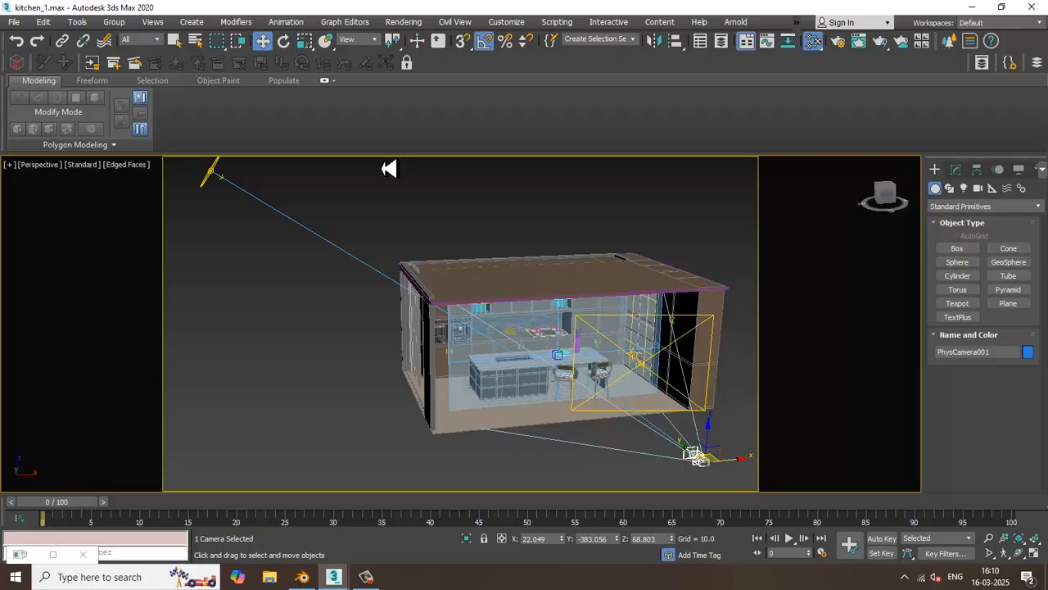
Open the material editor in compact mode and place its window so that all of its parameters are accessible
key("m")
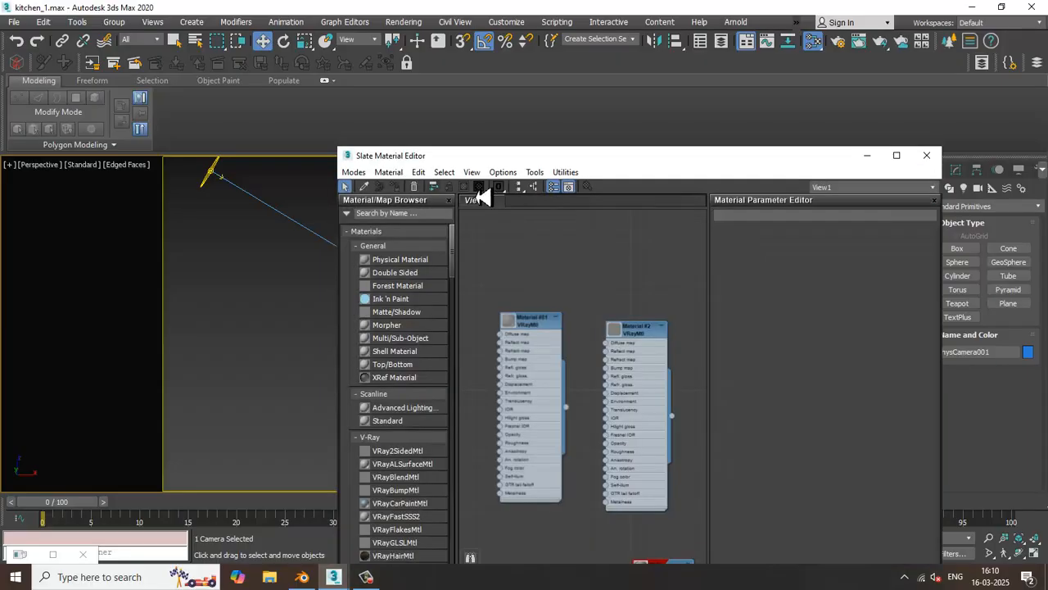
left_click(354, 172)
left_click(373, 190)
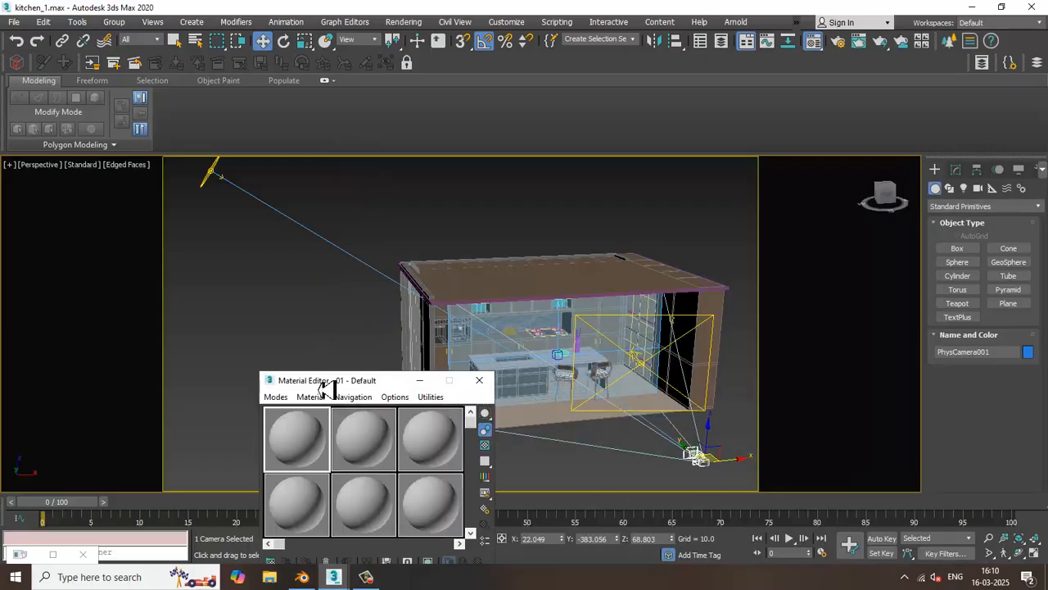
left_click_drag(319, 380, 182, 100)
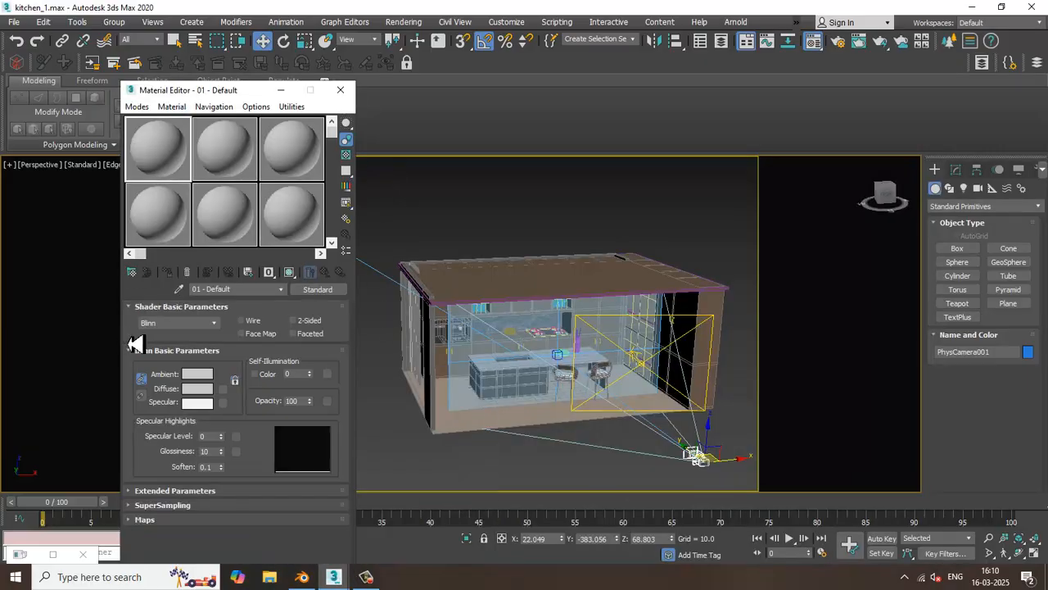
left_click(138, 273)
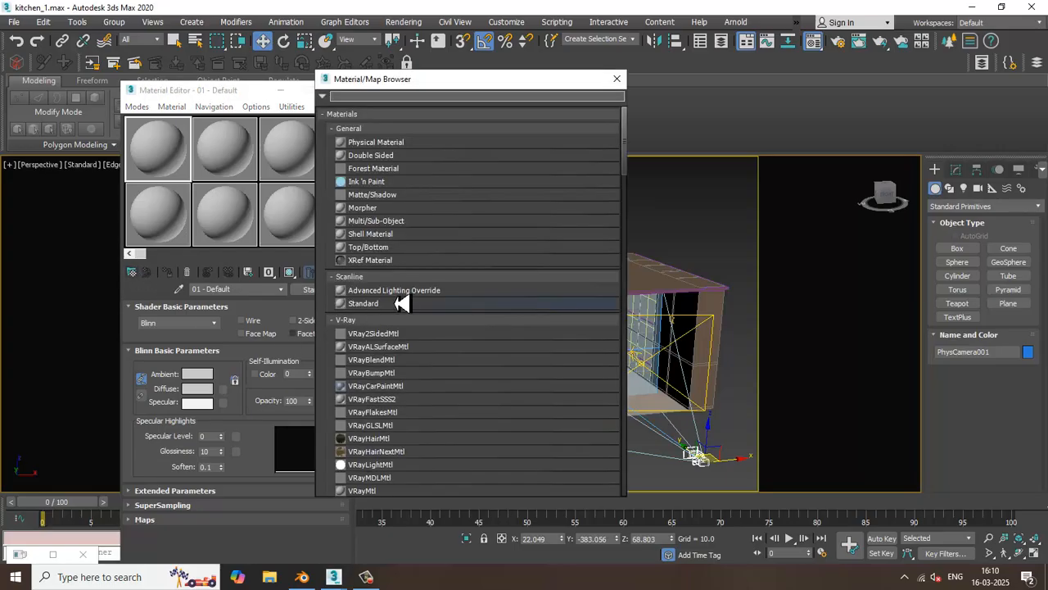
type("vray")
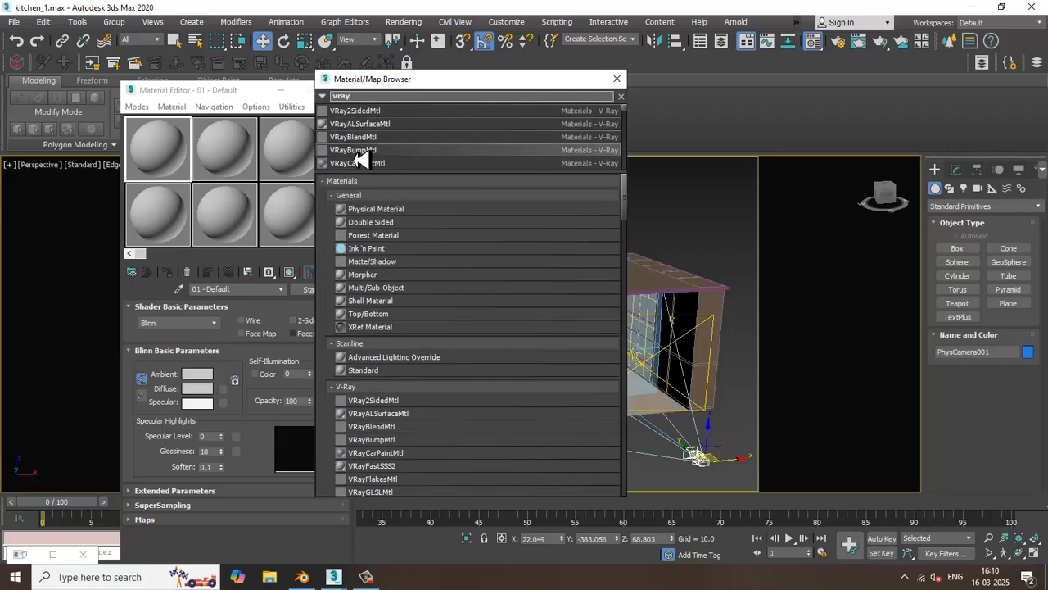
left_click_drag(391, 99, 235, 84)
type("hdri")
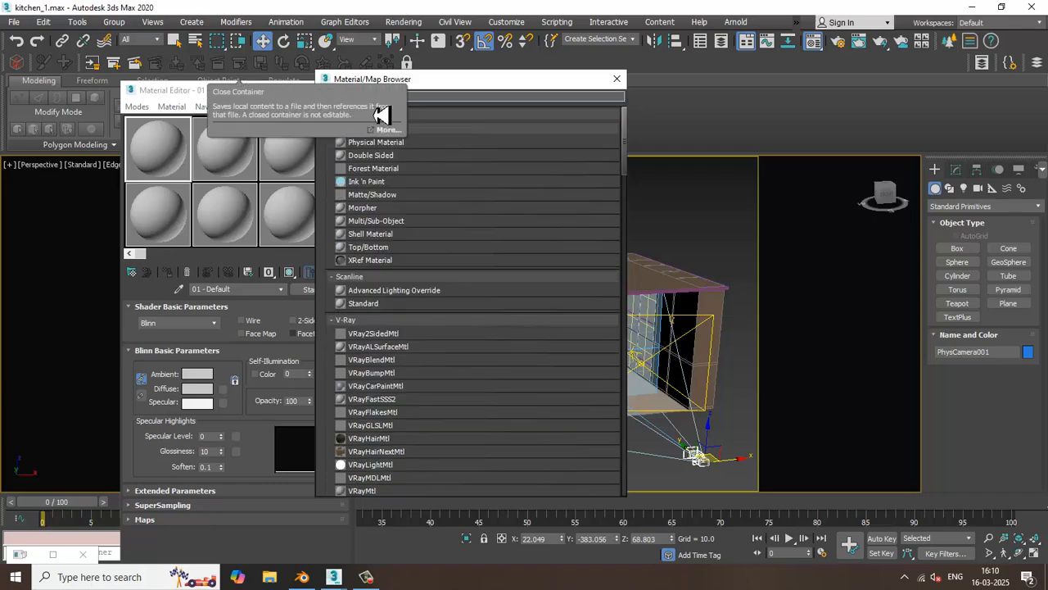
left_click(619, 79)
Search the material and map library for "Vrayhd" and assign a VRayHDRI map to the first sample slot
left_click(133, 272)
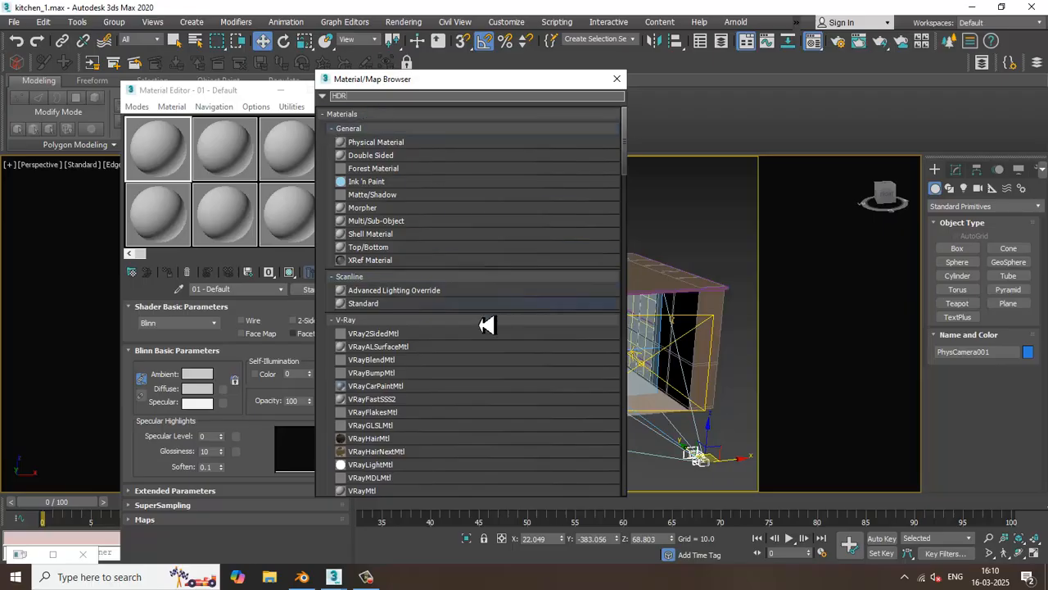
scroll(445, 400, "down", 5)
scroll(440, 402, "down", 5)
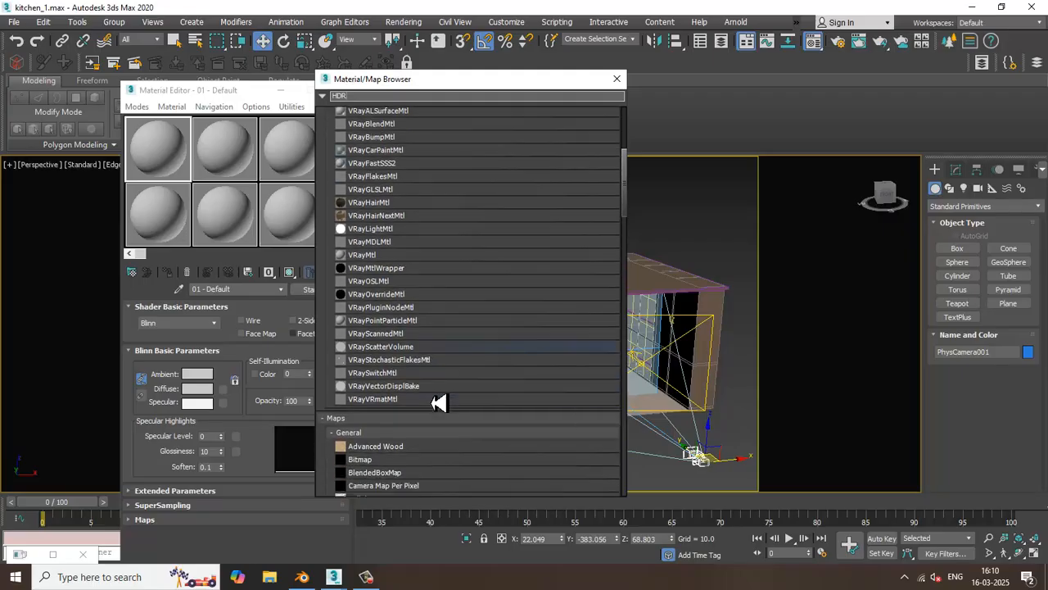
scroll(427, 387, "down", 2)
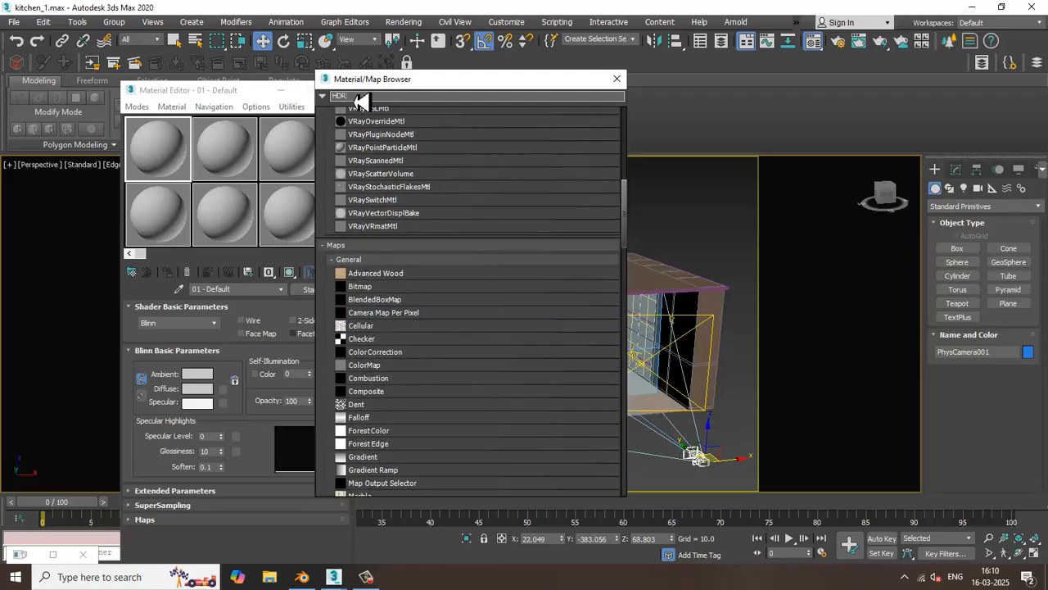
double_click(355, 96)
type("Vray")
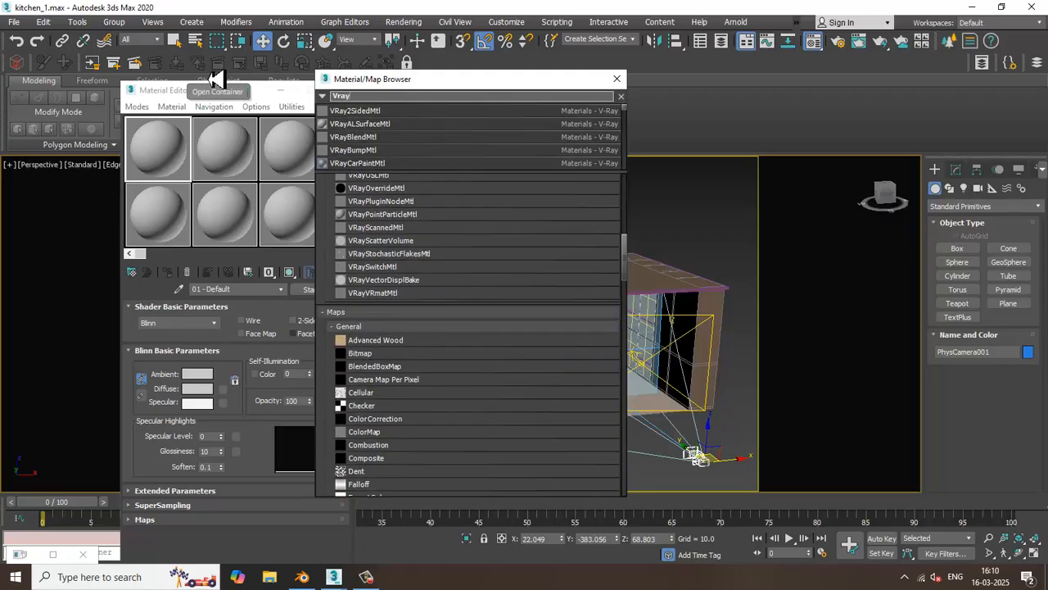
type("HD")
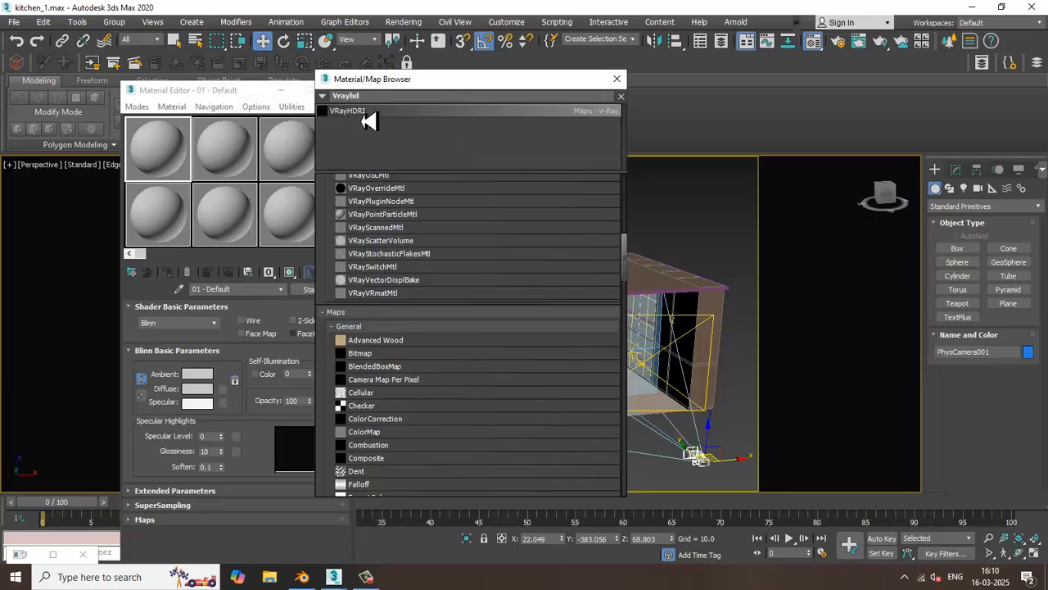
double_click(352, 113)
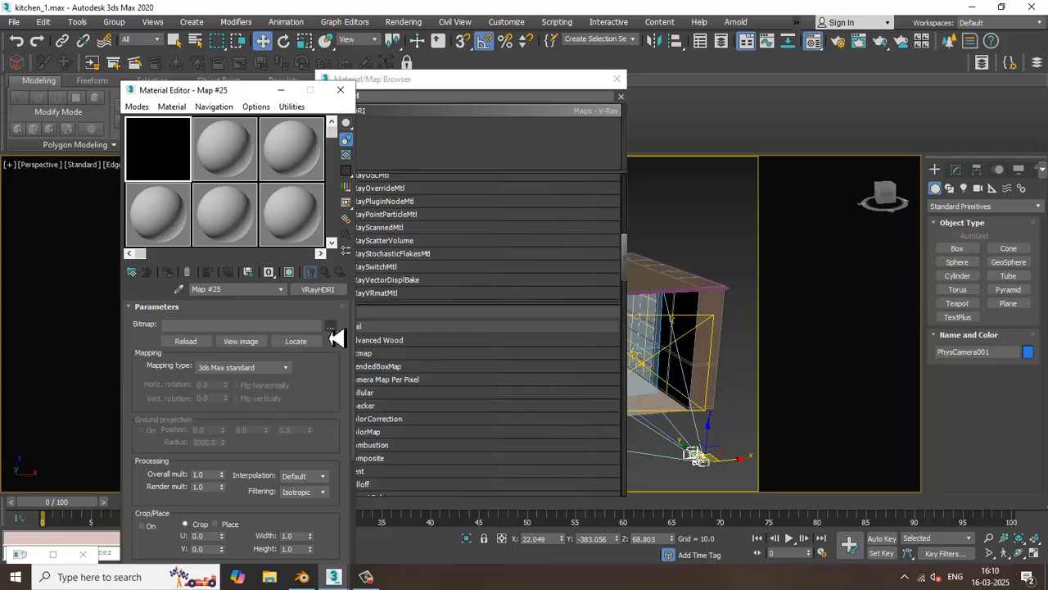
Load symmetrical_garden_02_4k.exr from the Downloads folder as the bitmap of the VRayHDRI map
left_click(330, 328)
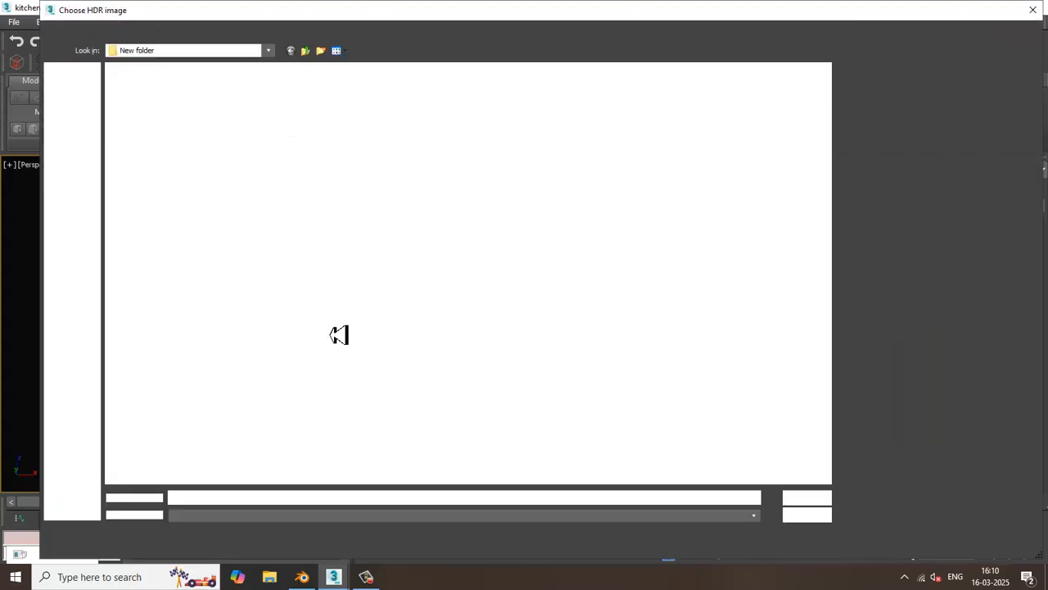
left_click(72, 200)
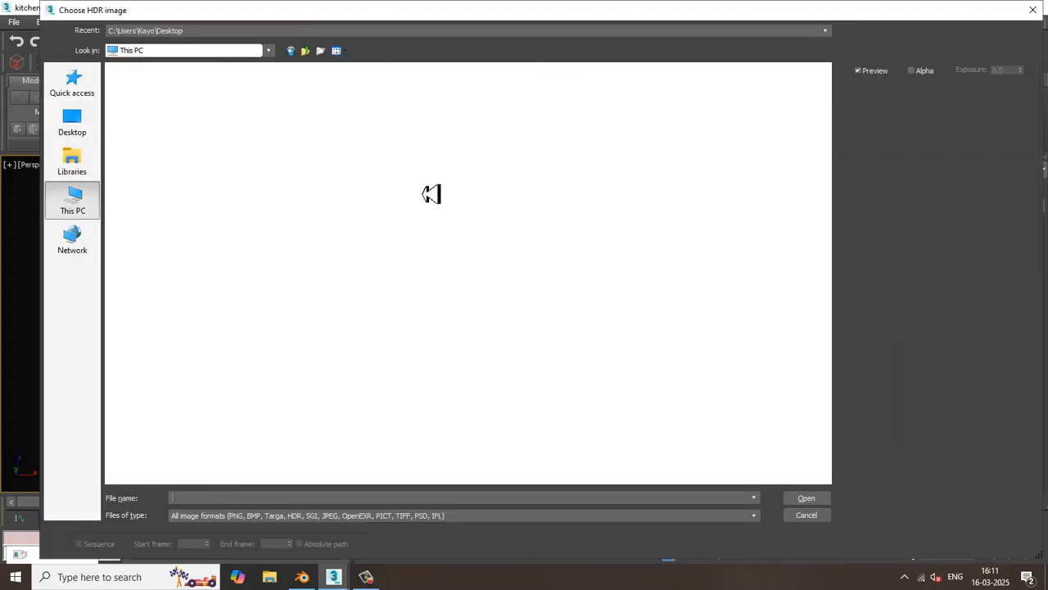
left_click(615, 108)
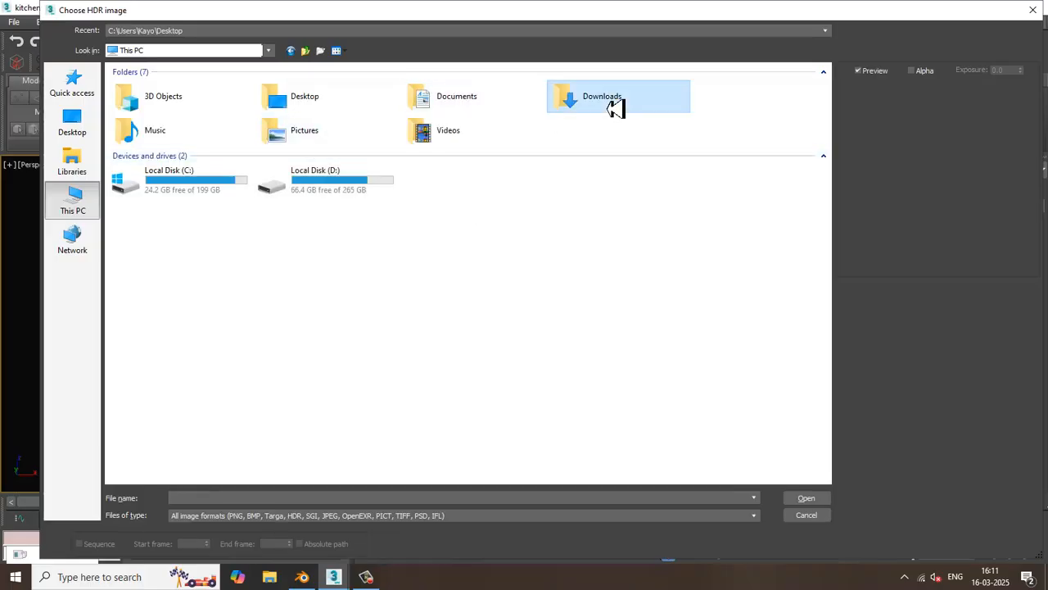
double_click(616, 109)
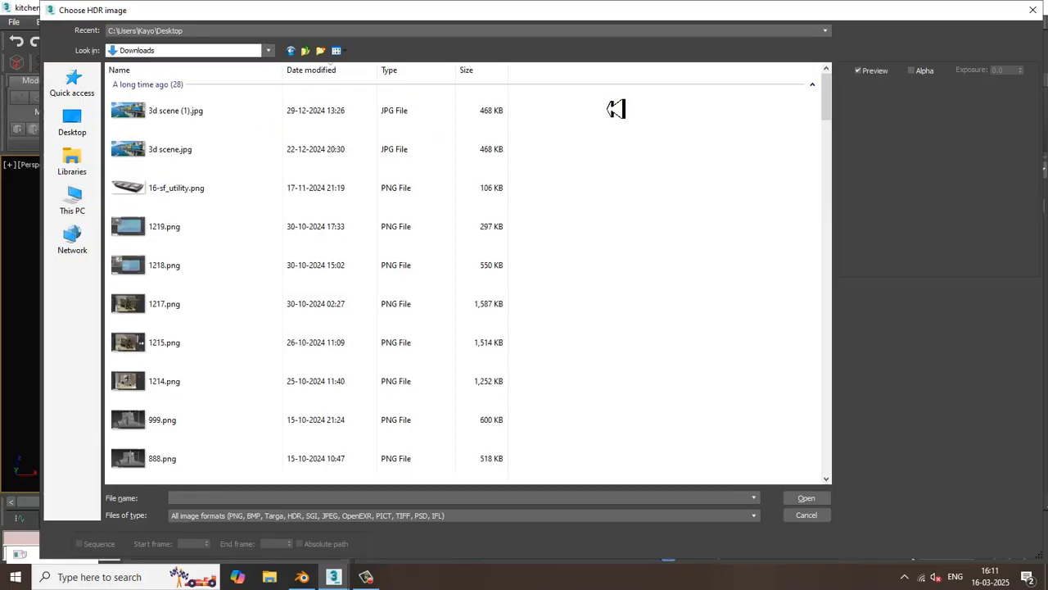
scroll(334, 356, "down", 10)
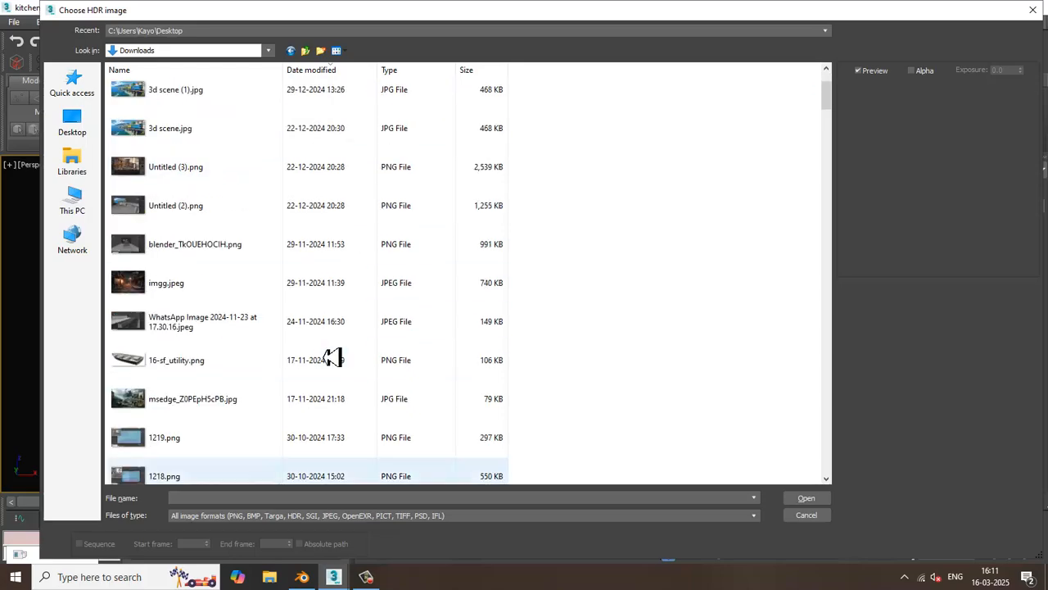
scroll(334, 355, "down", 2)
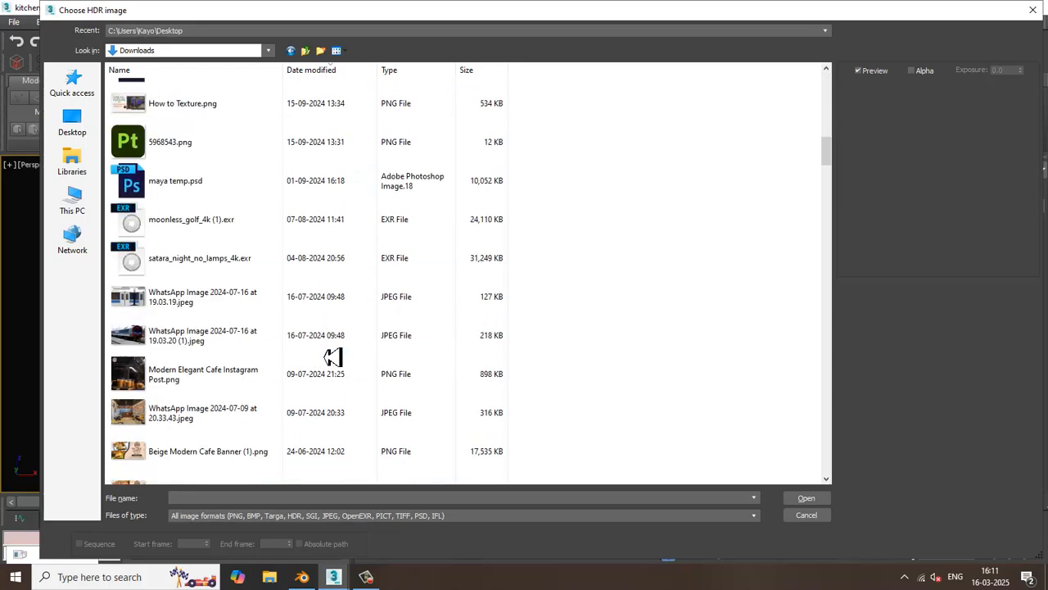
scroll(334, 355, "down", 5)
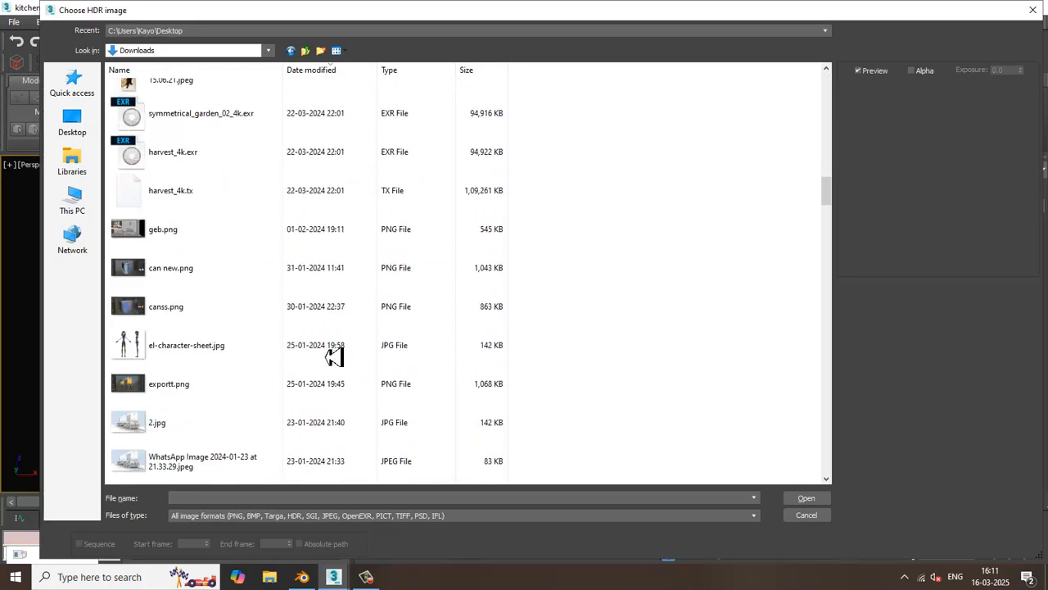
scroll(292, 338, "up", 1)
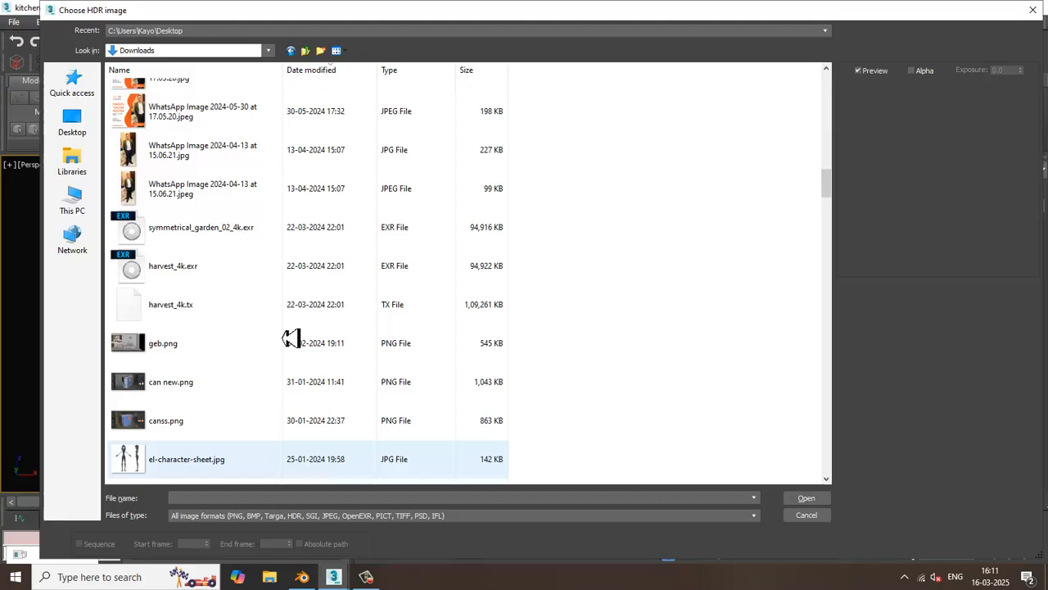
double_click(203, 234)
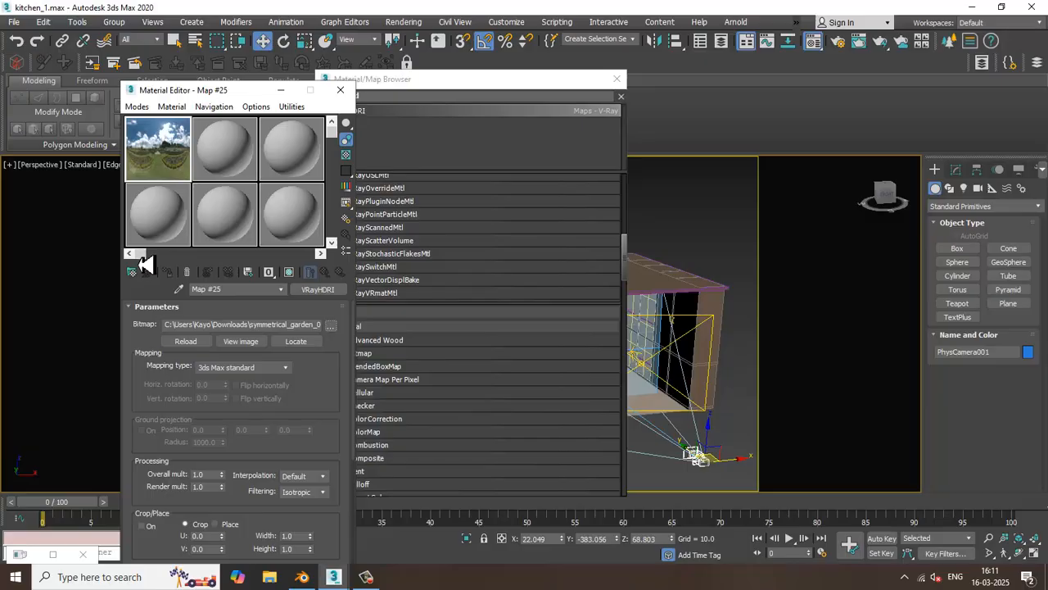
Set the VRayHDRI map's mapping type to Spherical and close the map browser and material editor
left_click(262, 374)
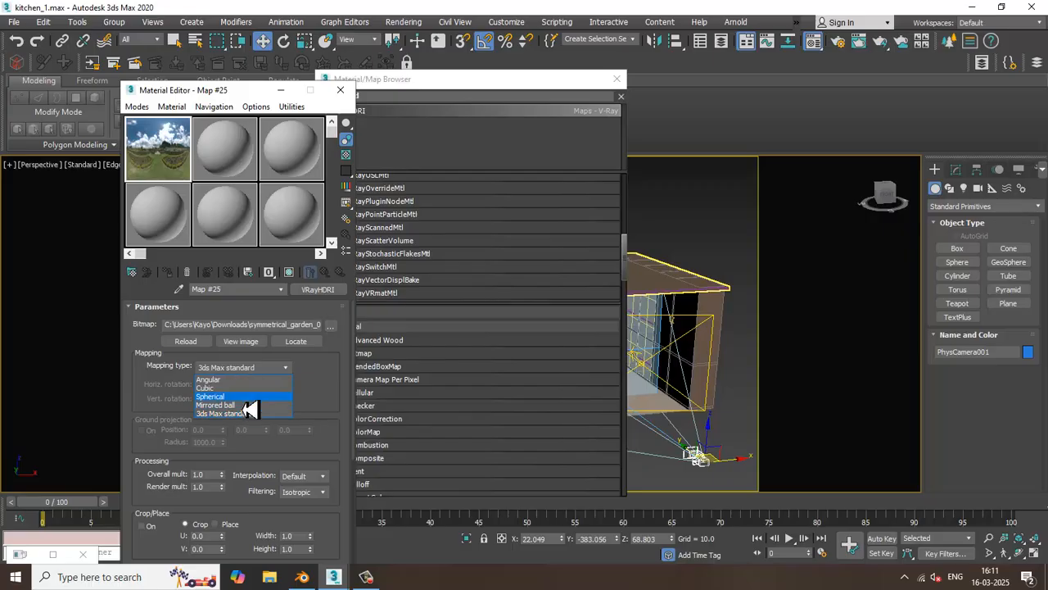
left_click(251, 401)
left_click(617, 80)
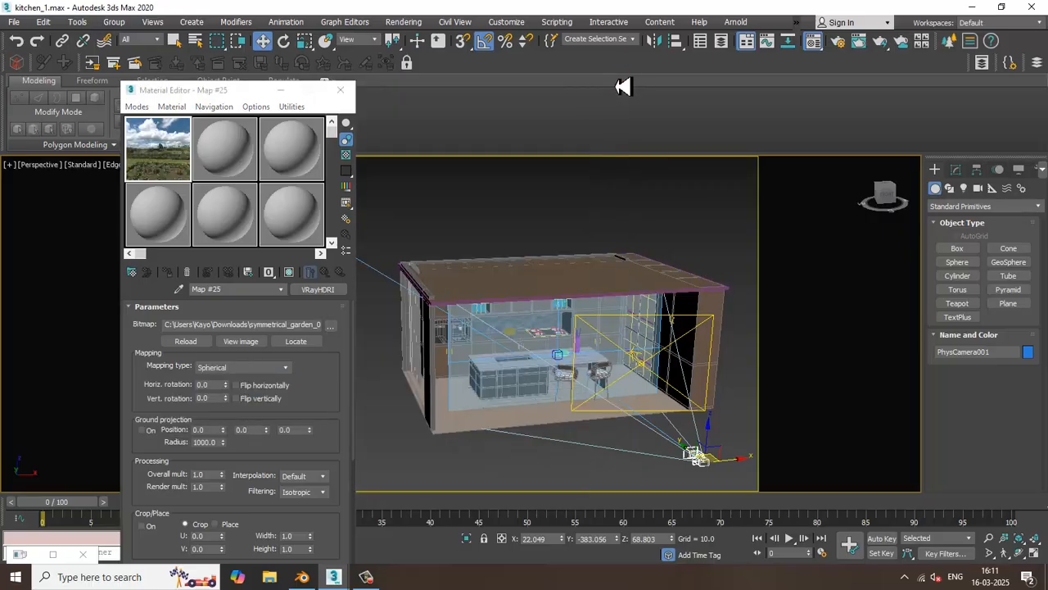
left_click(339, 89)
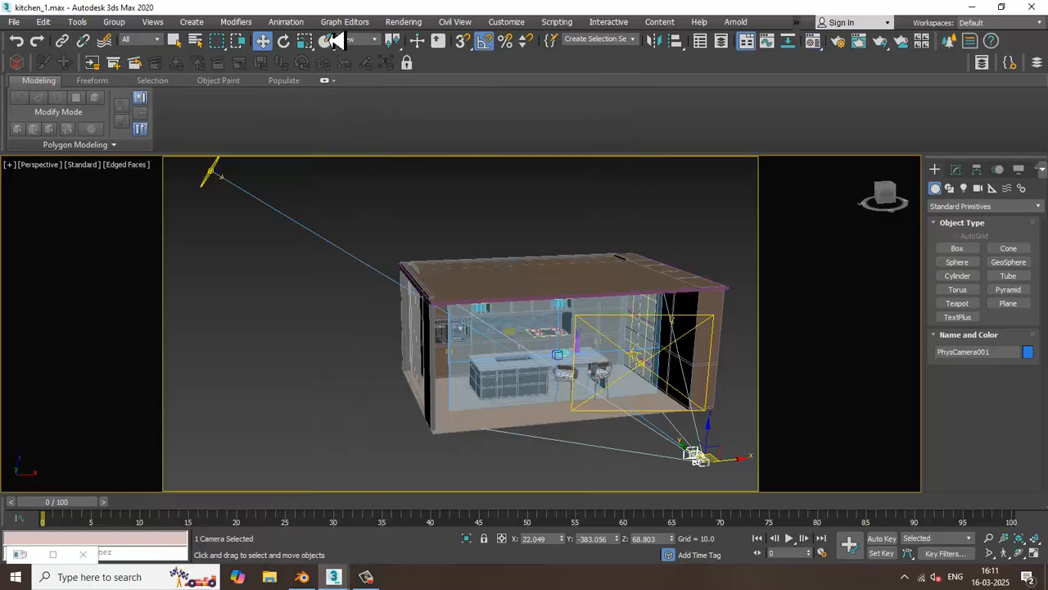
Open the environment settings and clear the default V-Ray sky map from the background's environment map
left_click(404, 22)
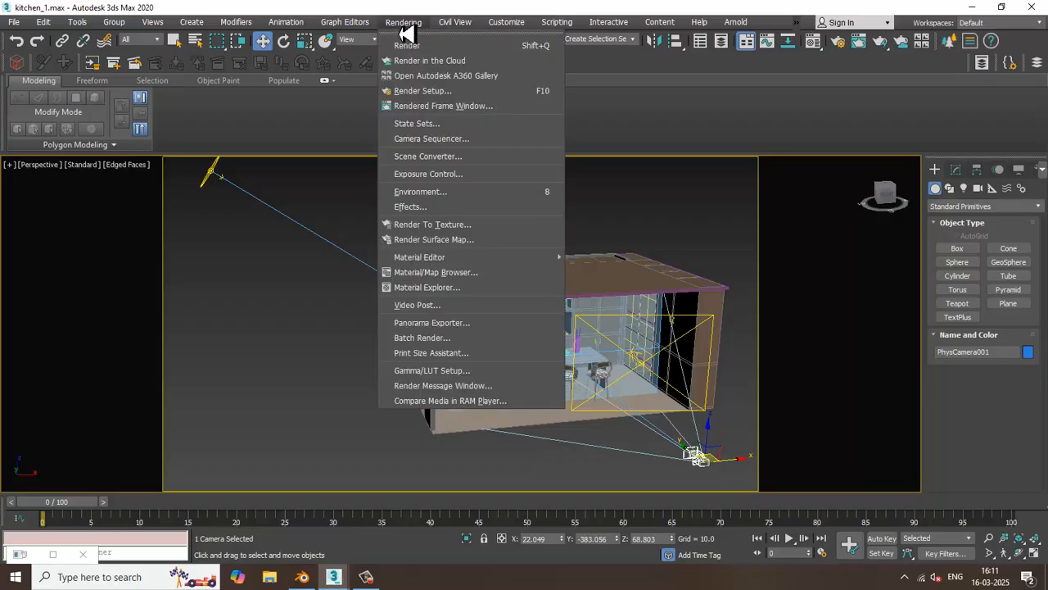
left_click(469, 194)
right_click(561, 175)
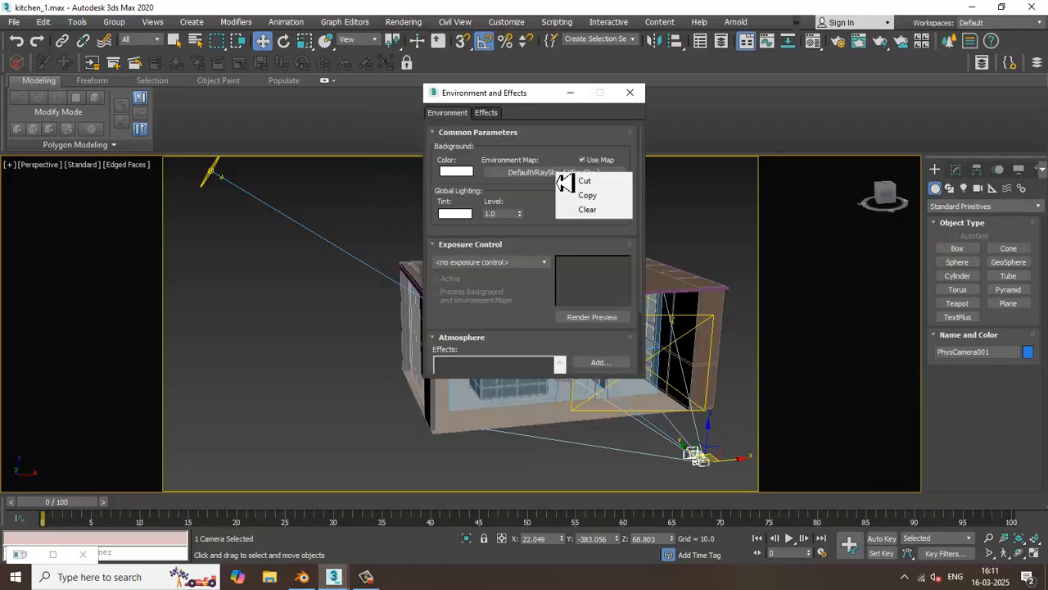
left_click(588, 209)
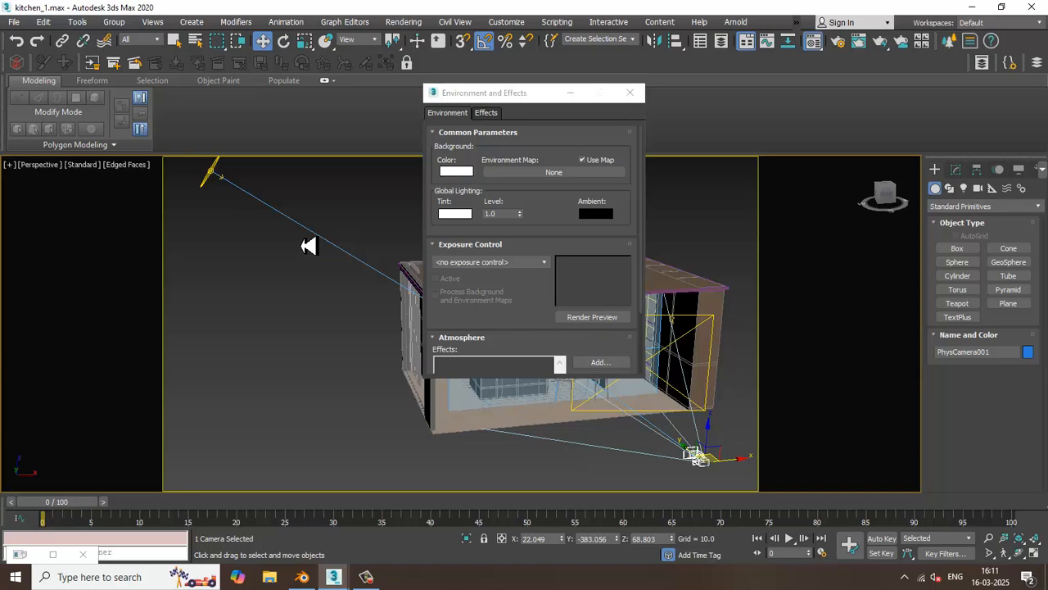
Assign the VRayHDRI map from the first sample slot as the environment map, and minimize the material editor and environment windows
key("m")
left_click_drag(602, 180, 554, 182)
left_click(504, 277)
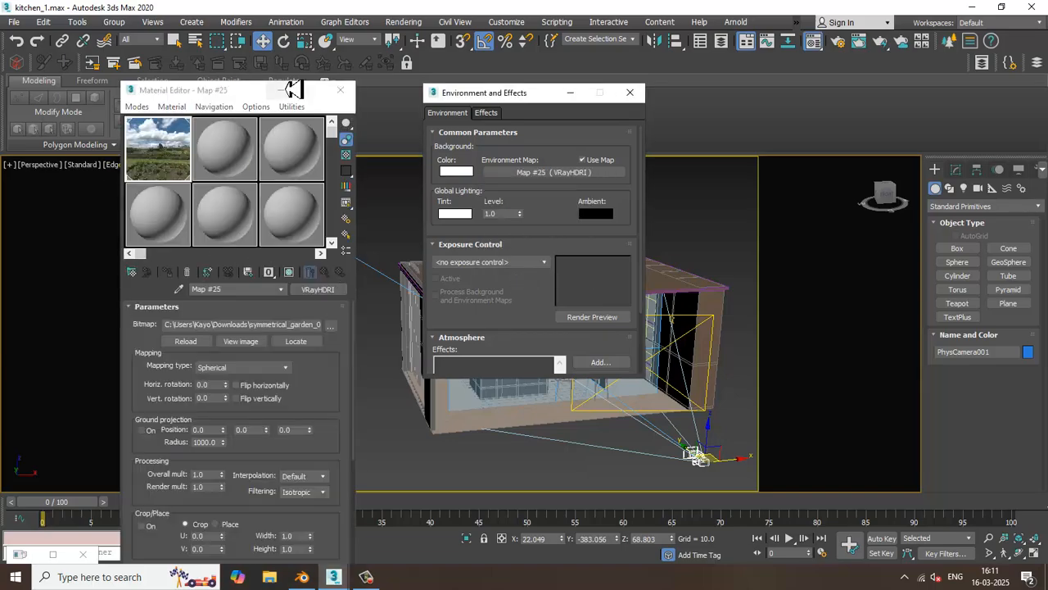
left_click(281, 90)
left_click(570, 93)
Render the kitchen through the physical camera to check the HDRI lighting, and close the frame buffer
left_click(407, 379)
key("c")
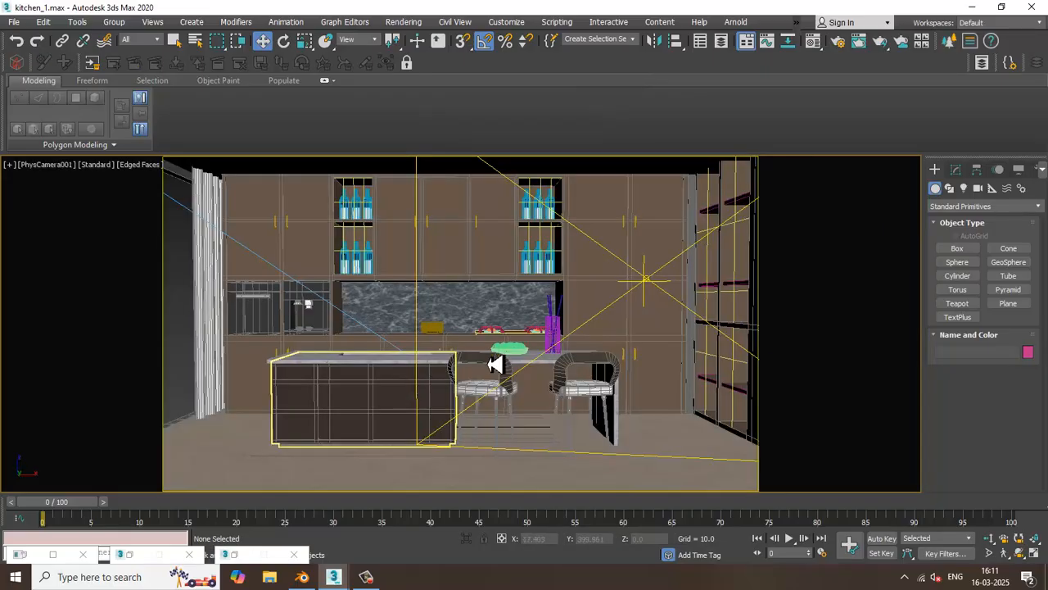
left_click(404, 22)
left_click(414, 38)
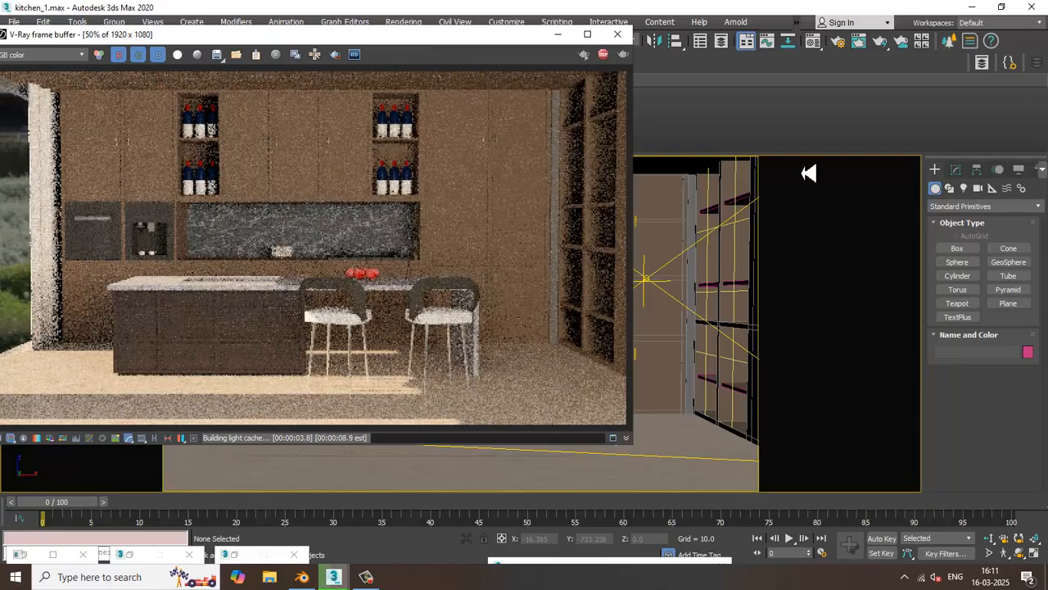
left_click(617, 34)
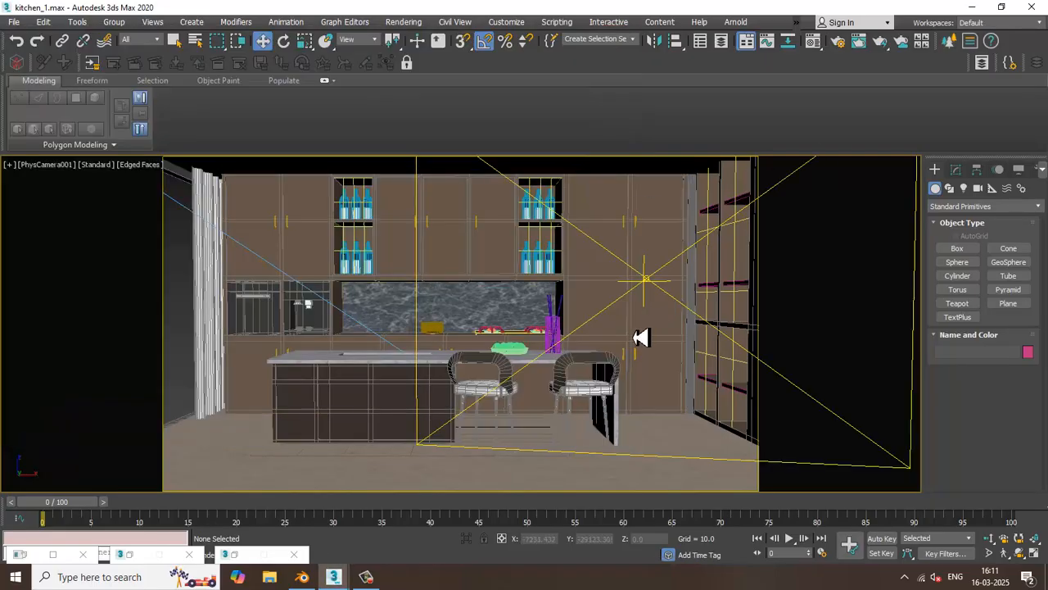
Return to the perspective view and clone VRayLight001 sideways along X as one independent copy, VRayLight002, in front of the kitchen opening
key("p")
scroll(627, 336, "down", 6)
middle_click_drag(609, 324, 643, 337, "alt")
middle_click_drag(655, 337, 548, 333)
left_click(547, 331)
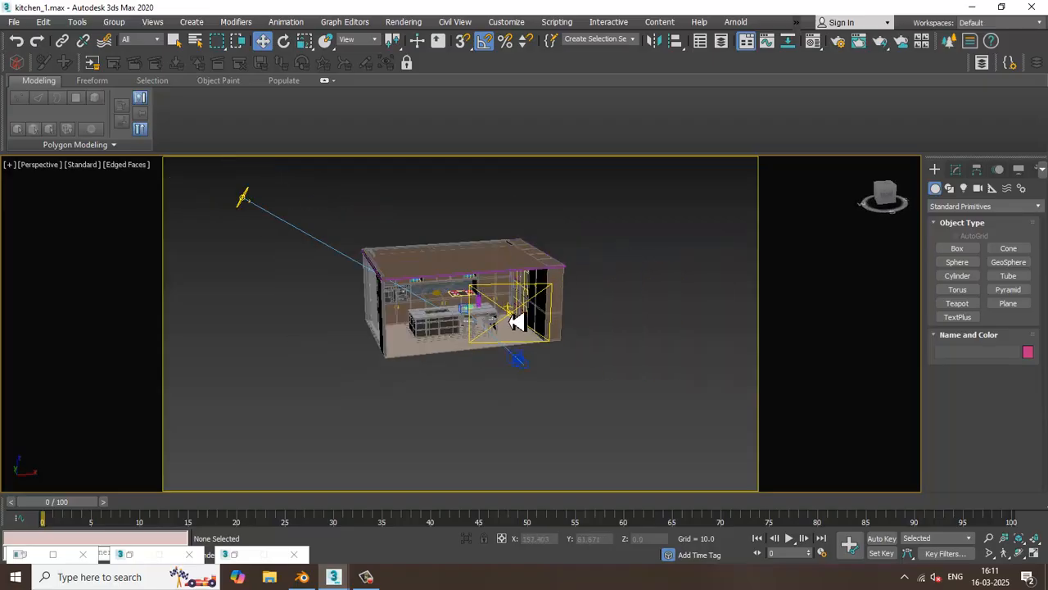
key("z")
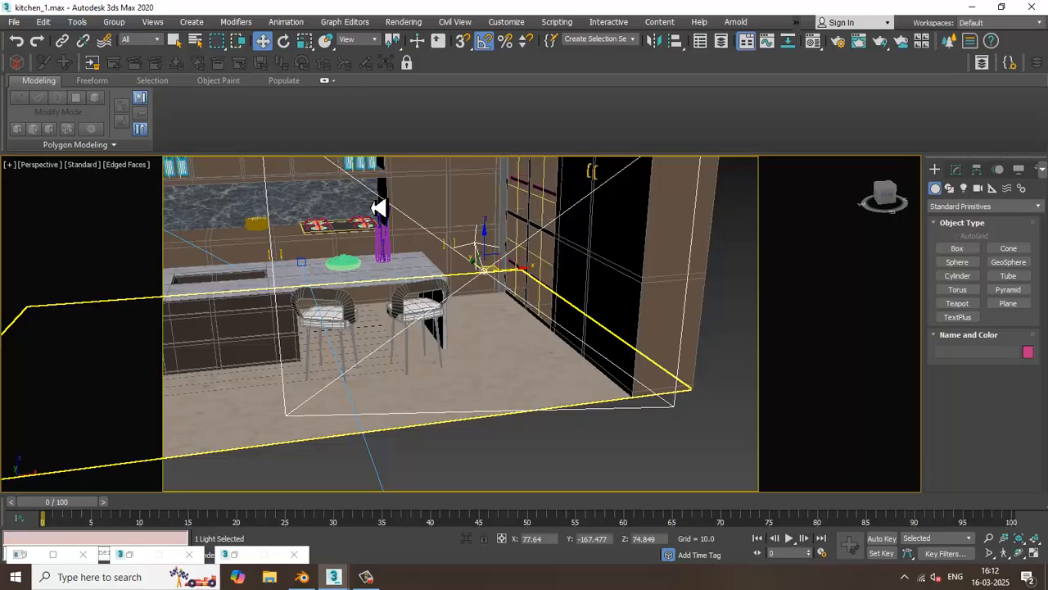
scroll(378, 208, "down", 8)
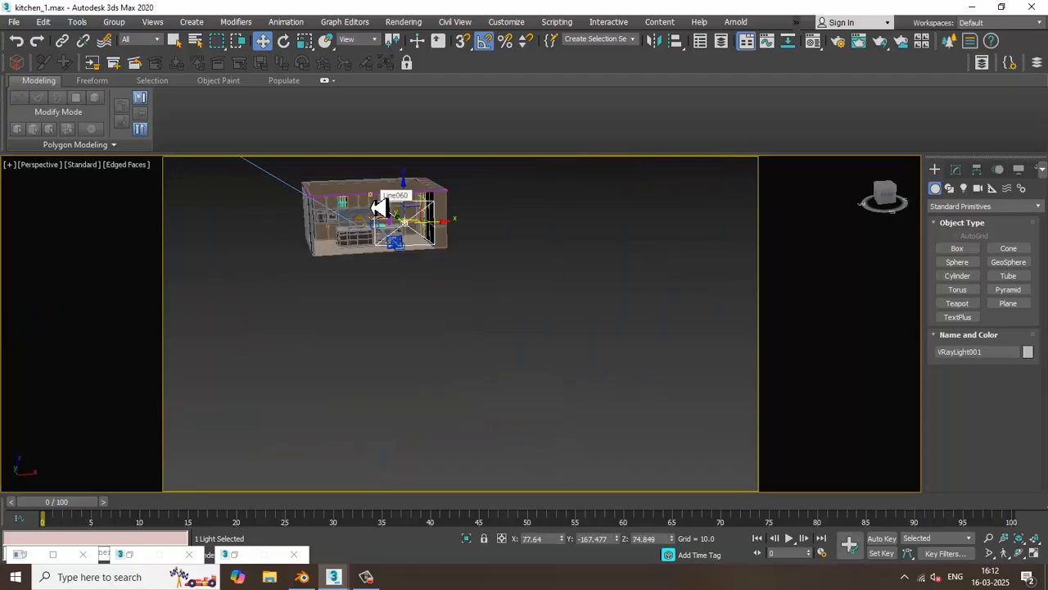
scroll(516, 281, "up", 10)
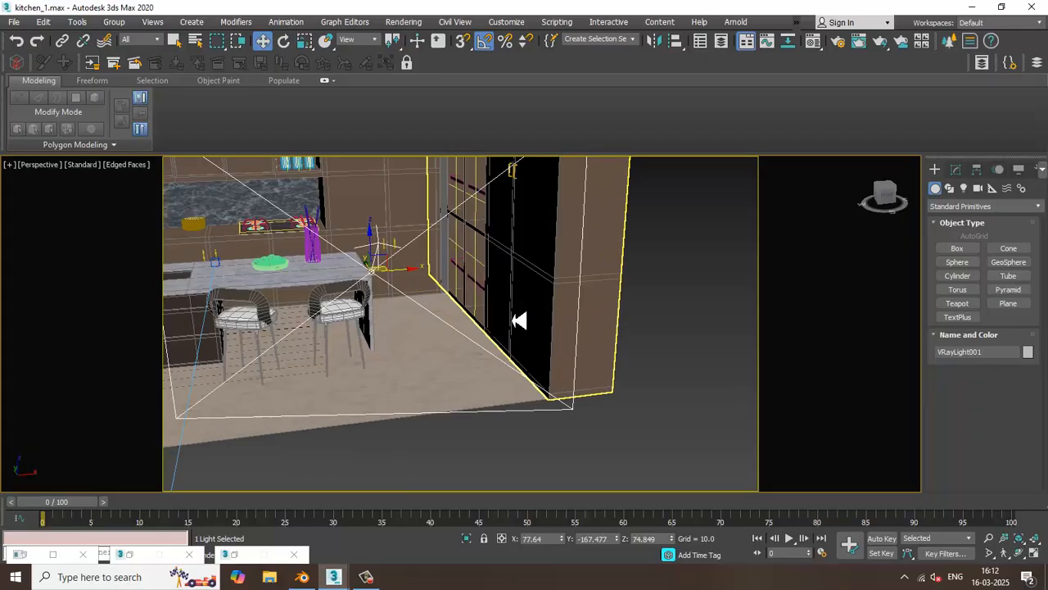
scroll(542, 293, "down", 8)
middle_click_drag(566, 295, 562, 323, "alt")
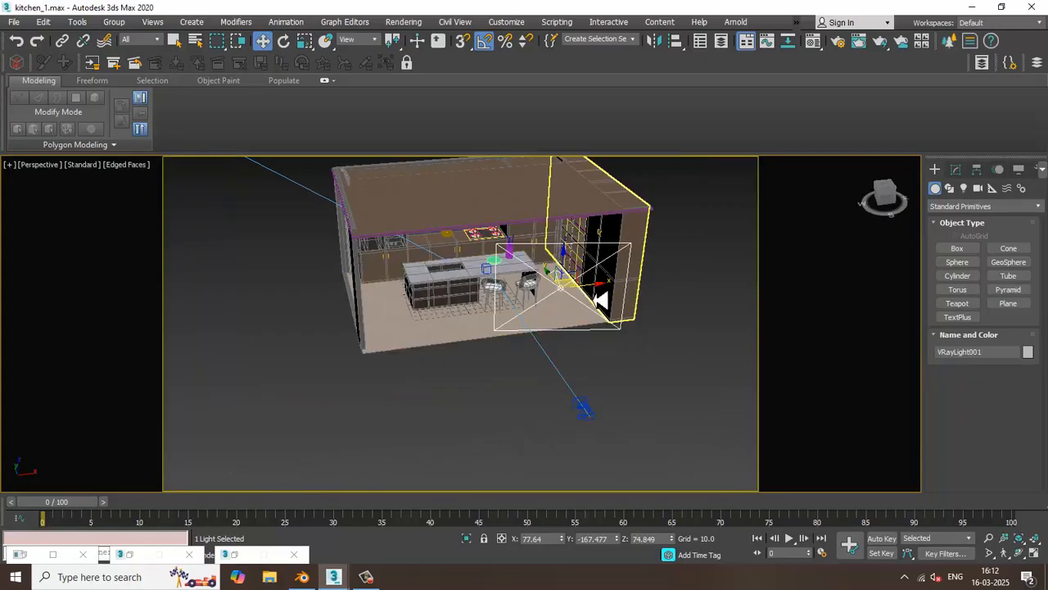
mouse_move(598, 297)
left_mouse_down("shift")
mouse_move(445, 307)
mouse_move(461, 312)
left_mouse_up("shift")
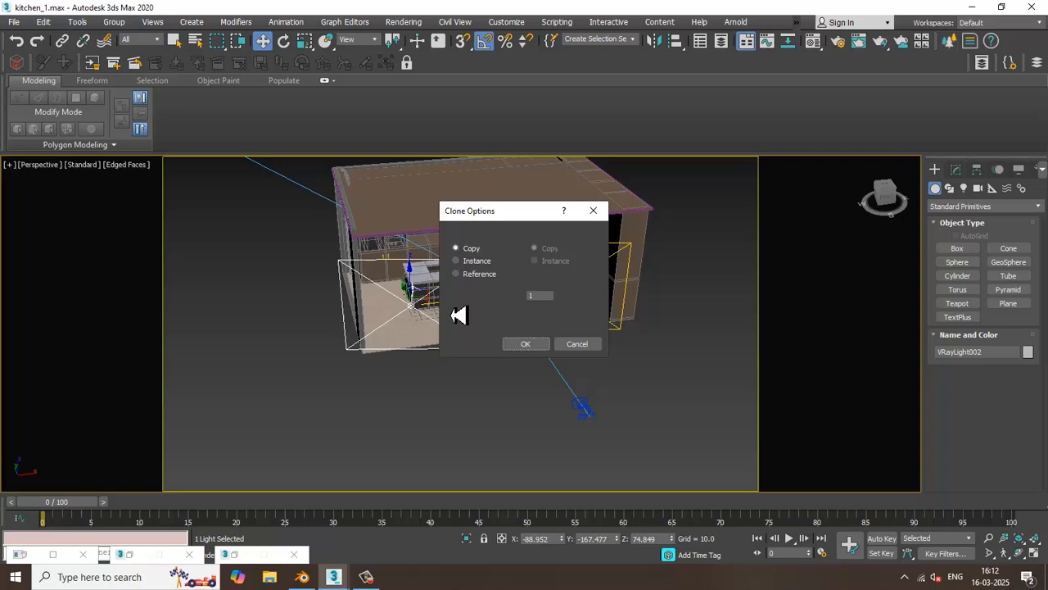
left_click(529, 345)
Turn off angle snap and rotate VRayLight002 about its vertical axis so that it stands at an angle to the kitchen opening
scroll(416, 325, "up", 5)
scroll(416, 326, "up", 4)
key("e")
scroll(425, 324, "down", 4)
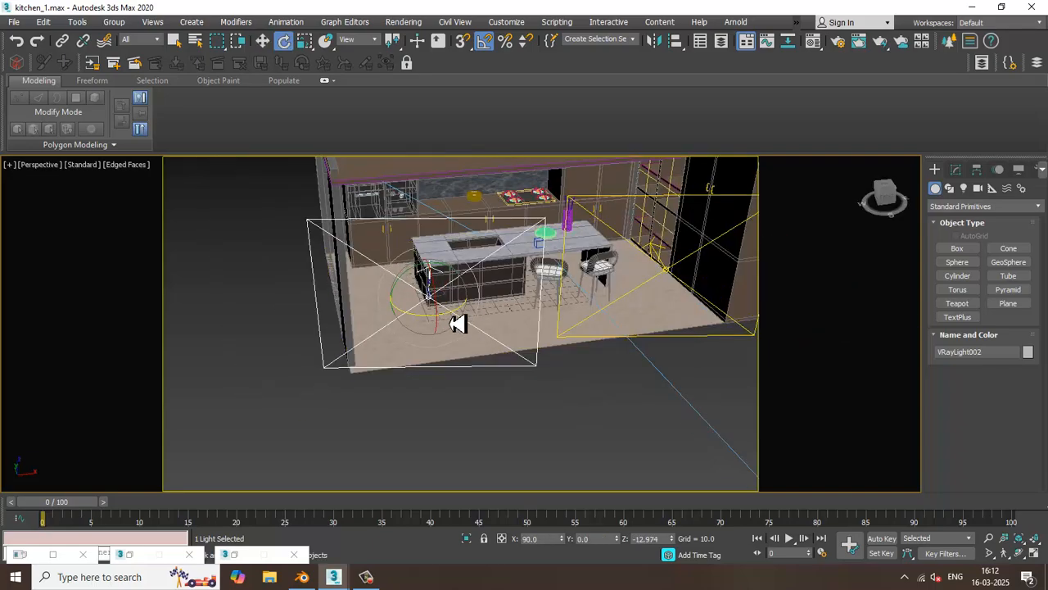
left_click_drag(458, 322, 439, 327)
key("ctrl+z")
left_click(485, 42)
key("w")
middle_click_drag(465, 298, 452, 295, "alt")
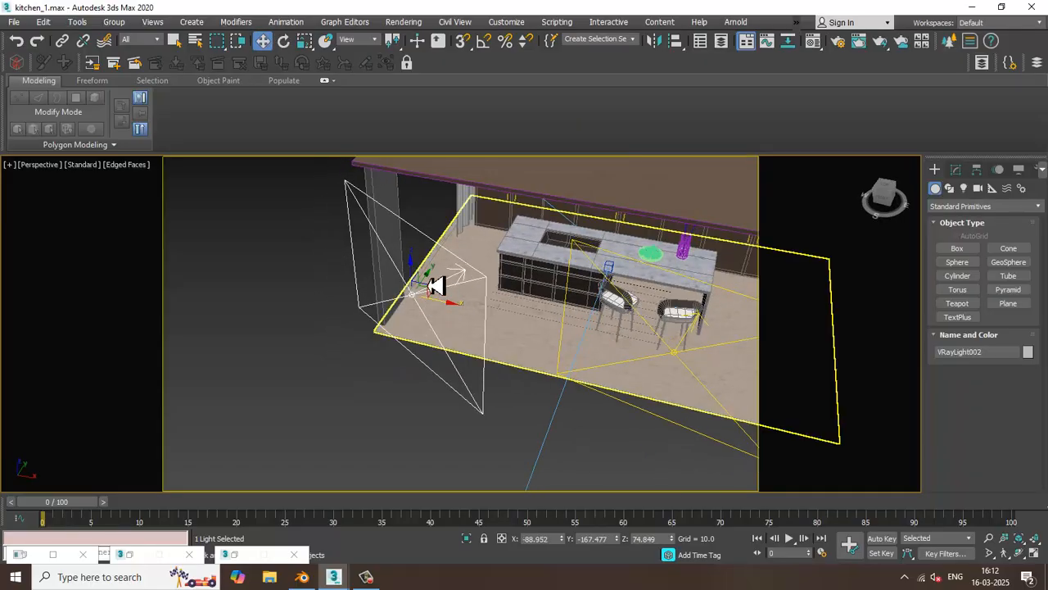
Scale VRayLight002 down to about 82% and move it to X -71.382, Y -125.385 in front of the island
left_click_drag(435, 286, 509, 281)
middle_click_drag(509, 281, 546, 263, "alt")
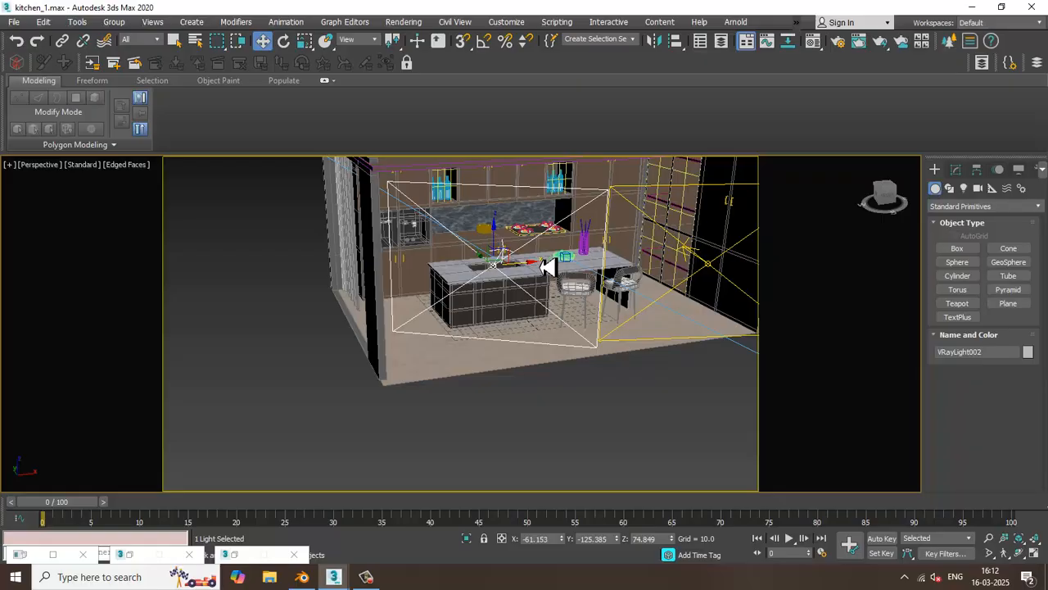
key("r")
left_click_drag(494, 272, 555, 282)
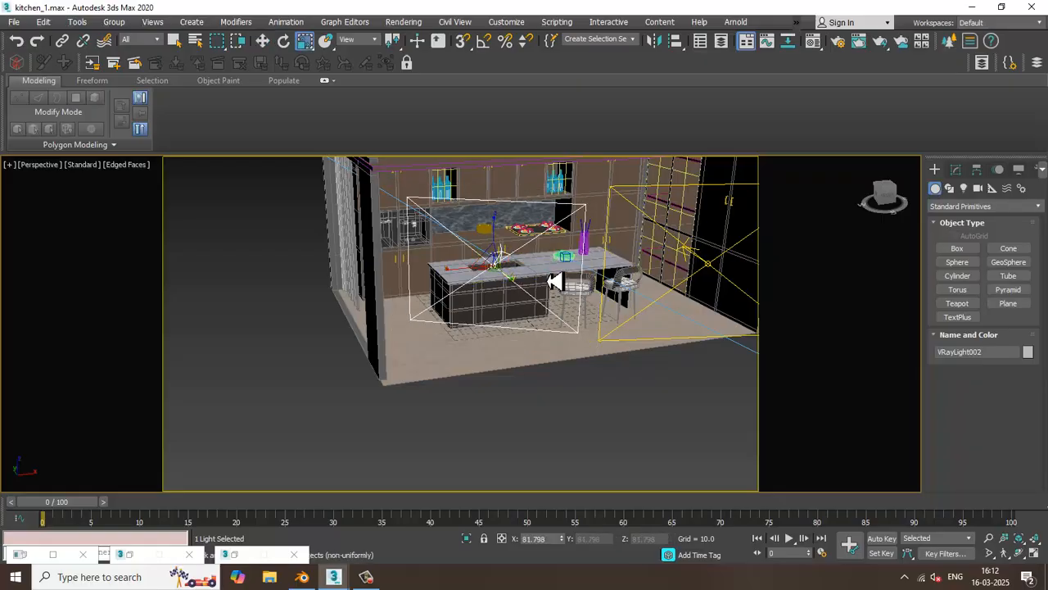
middle_click_drag(555, 282, 538, 298, "alt")
key("w")
left_click_drag(520, 279, 508, 280)
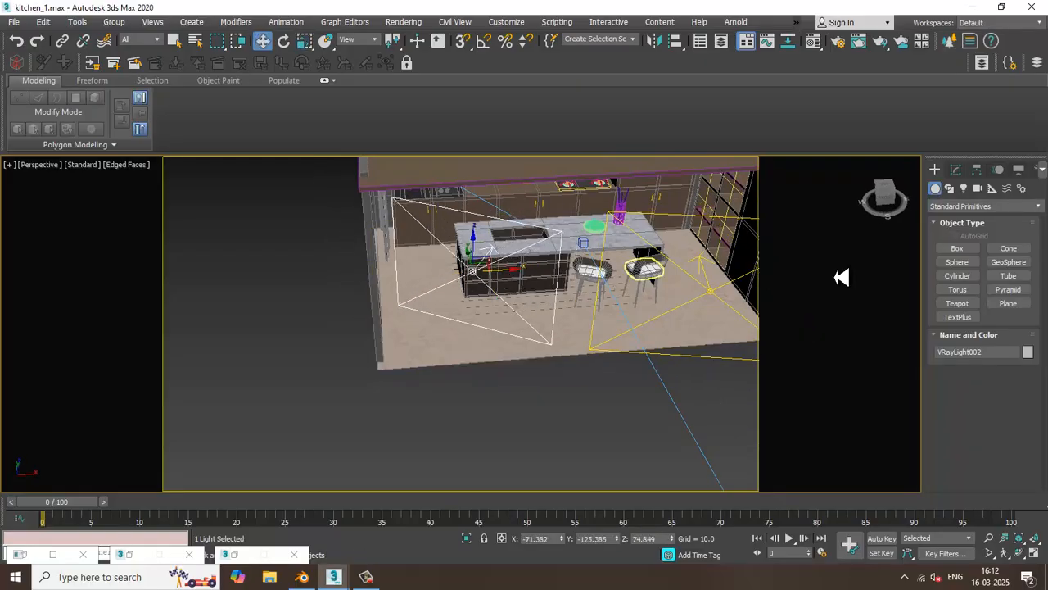
Set VRayLight002's color temperature to 6485.797 and its multiplier to 0.4
left_click(956, 168)
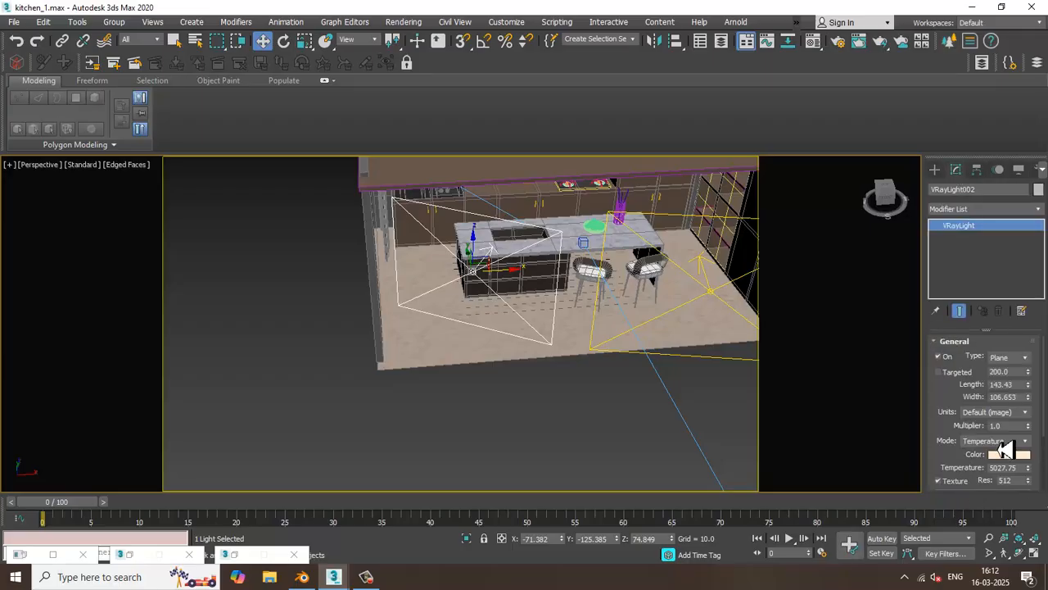
mouse_move(1028, 480)
left_mouse_down()
mouse_move(1030, 490)
mouse_move(1031, 463)
left_mouse_up()
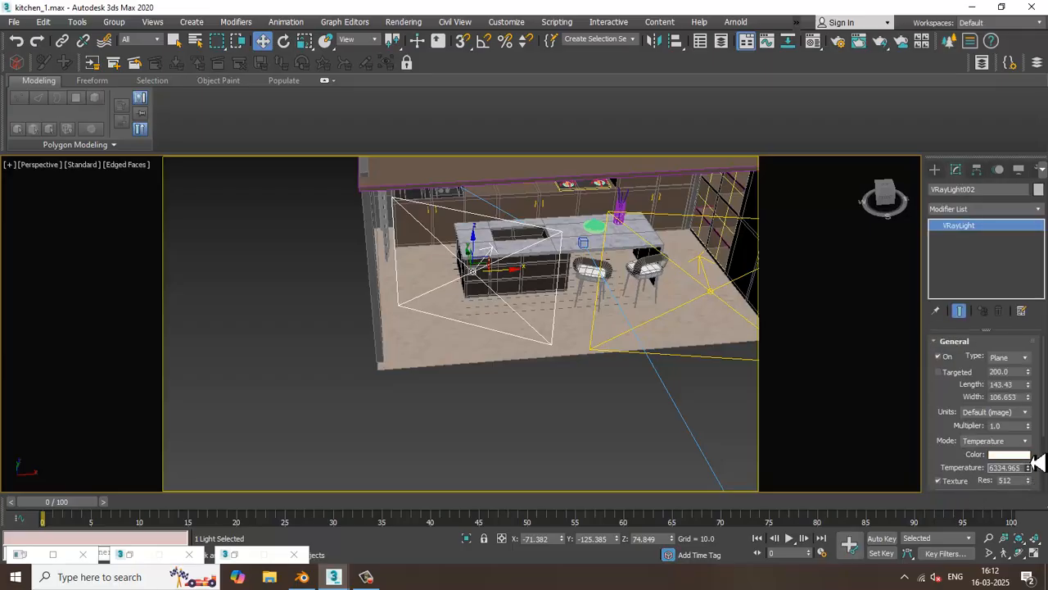
left_click_drag(1013, 427, 975, 425)
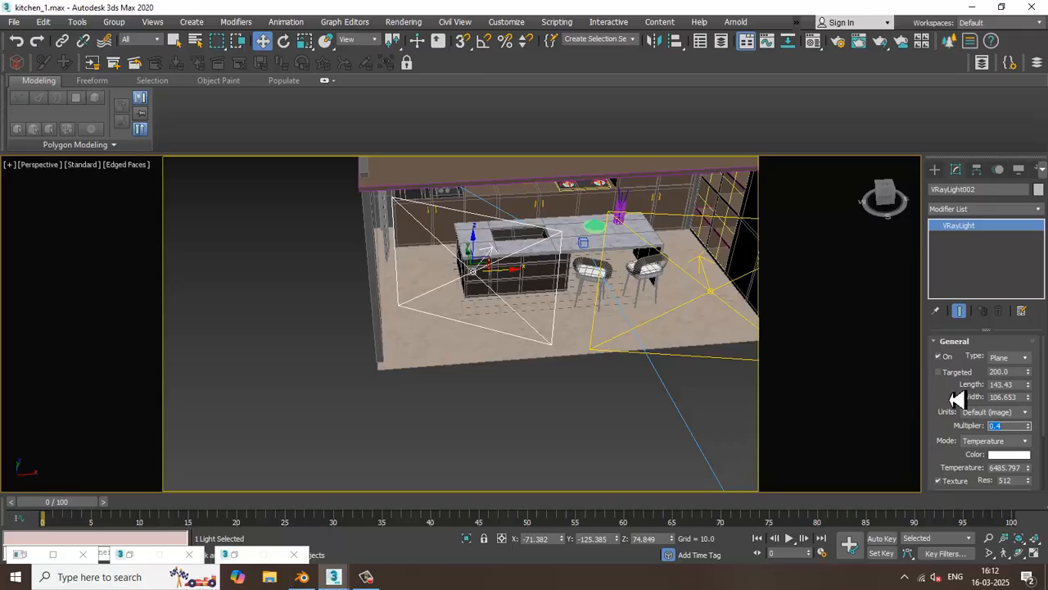
left_click_drag(959, 401, 960, 311)
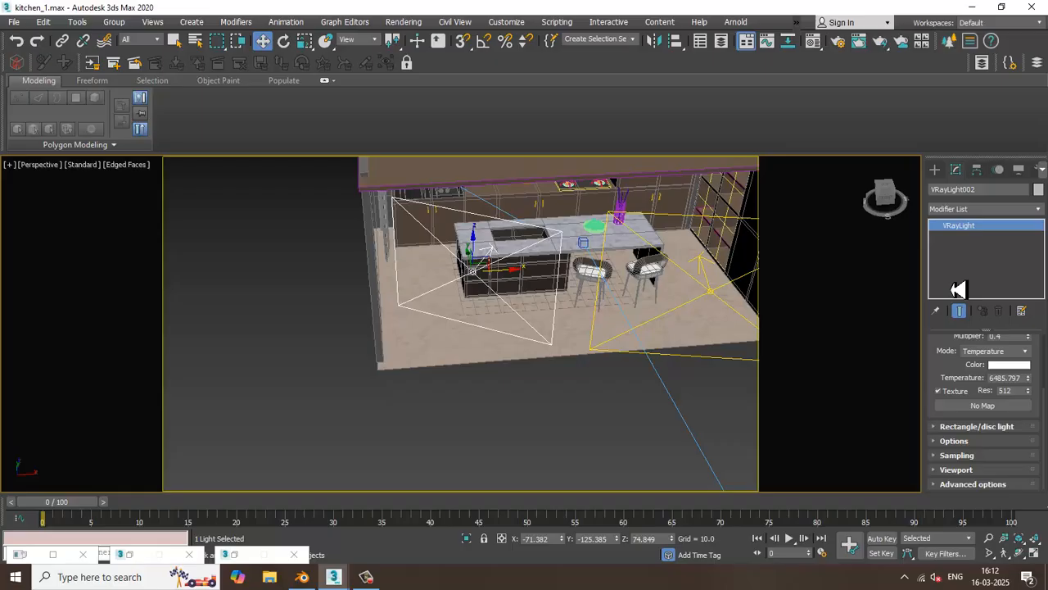
left_click(983, 406)
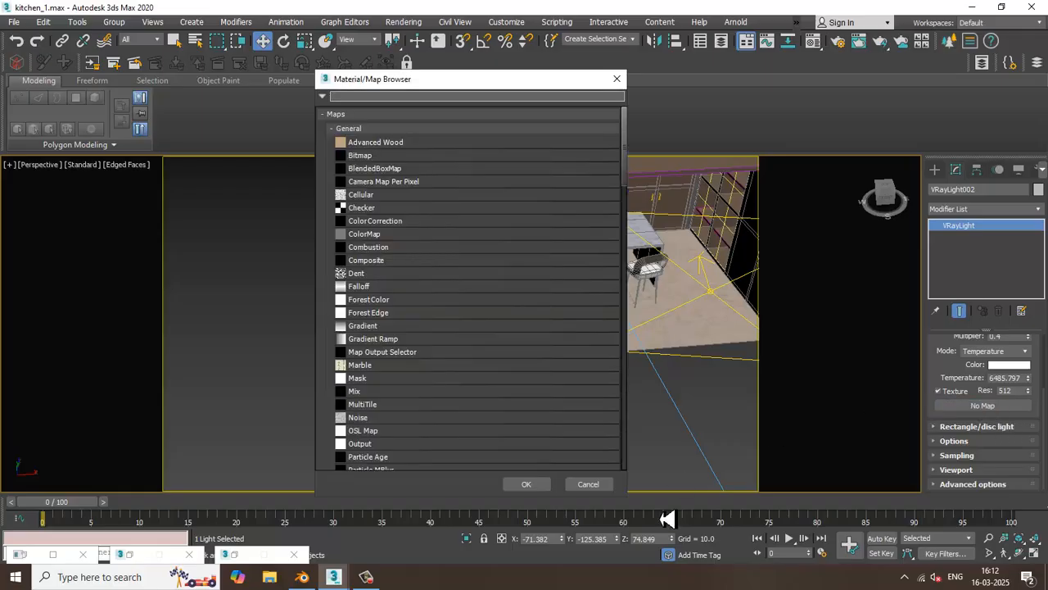
Search the map library for "vraysky" and assign a Color Correction map as the texture of VRayLight001
left_click(711, 293)
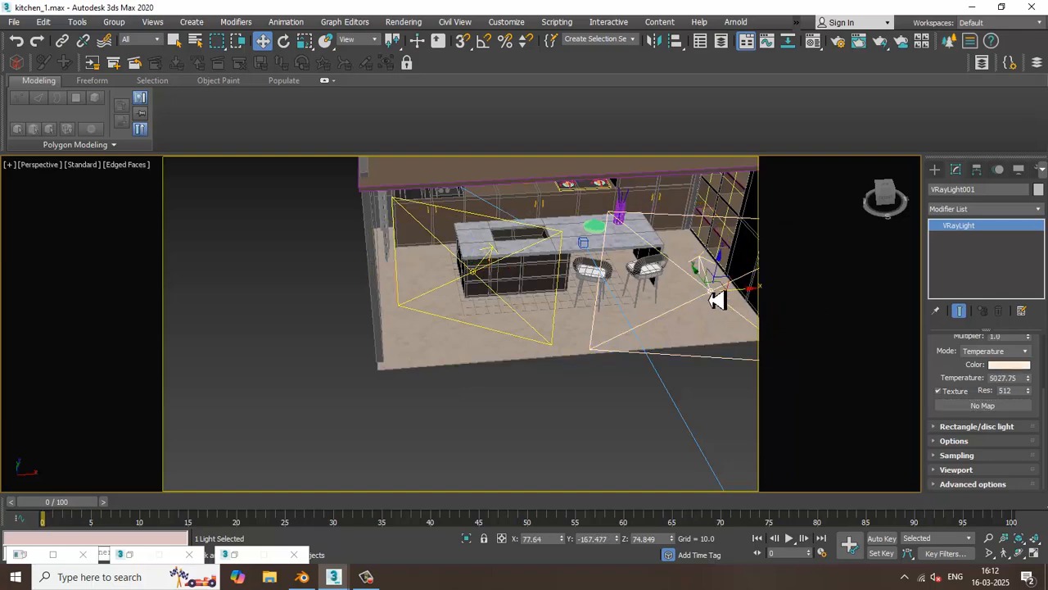
left_click(995, 410)
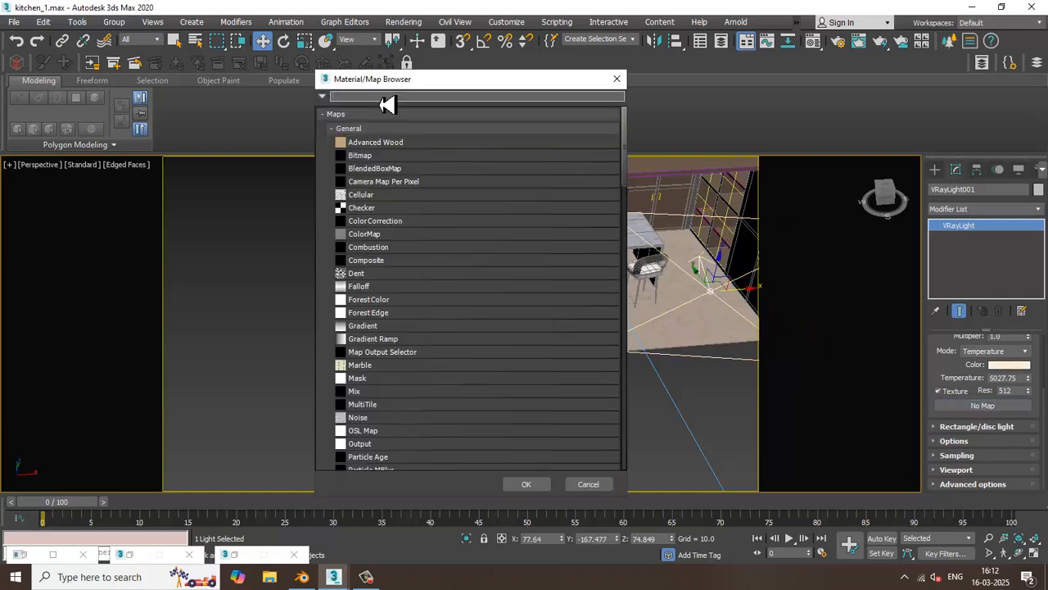
type("vray")
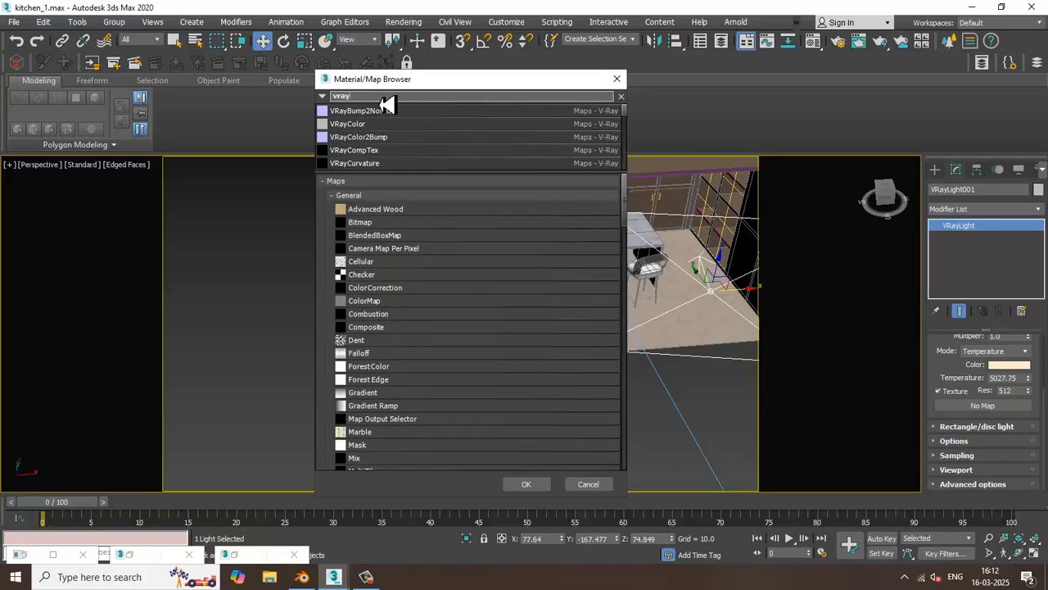
type("sky")
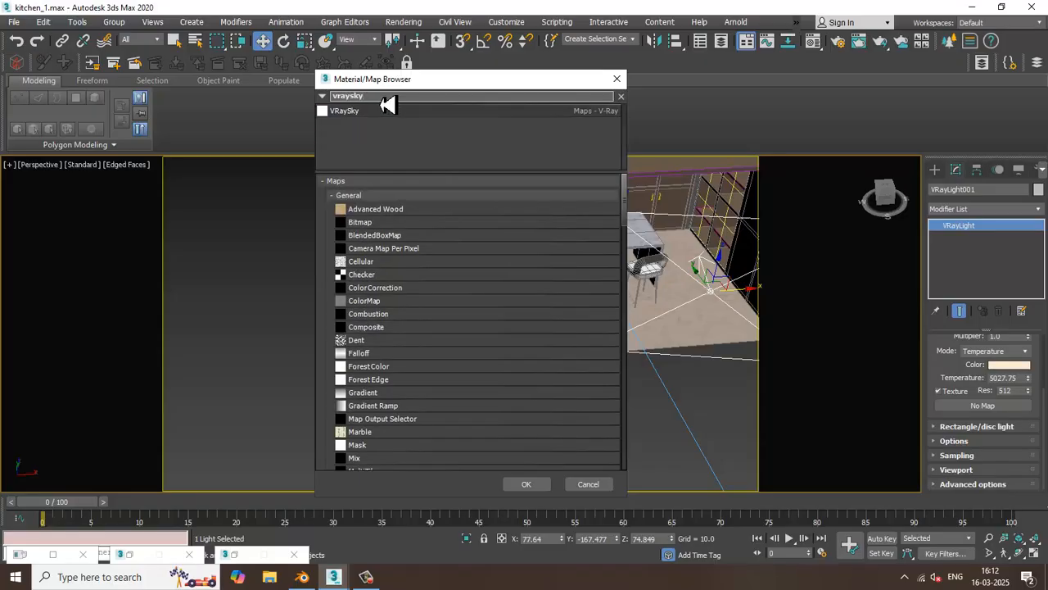
double_click(388, 288)
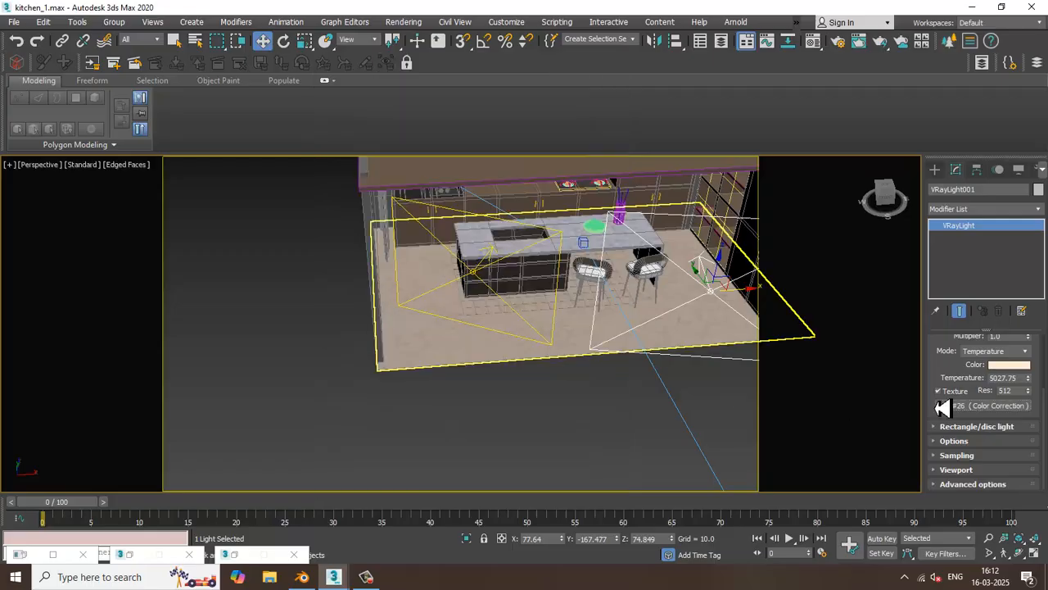
Place VRayLight001's Color Correction map in the material editor's second sample slot as an instance
key("m")
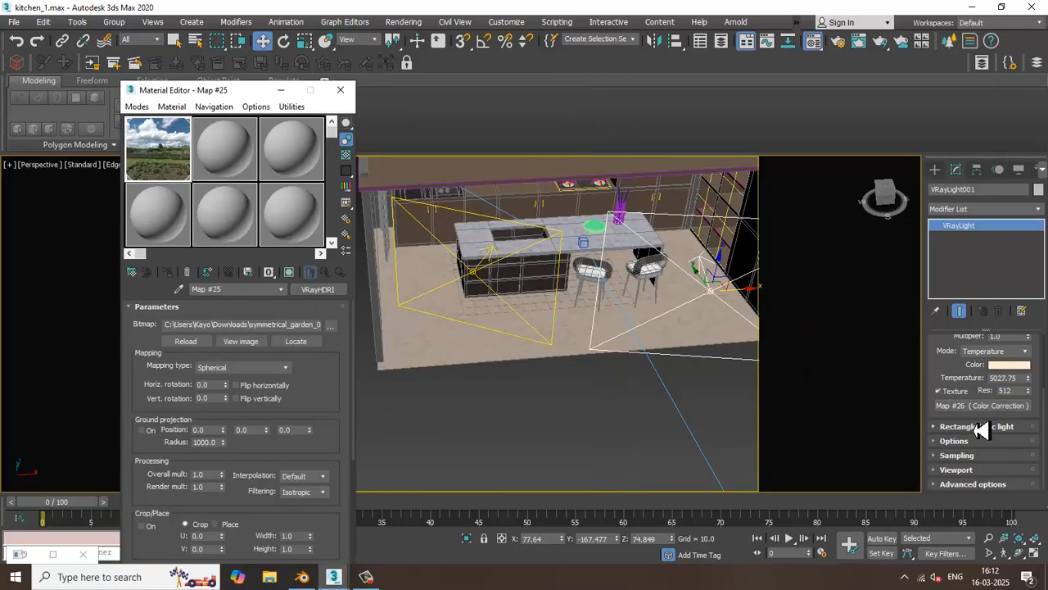
left_click_drag(993, 409, 443, 247)
left_click_drag(227, 153, 231, 154)
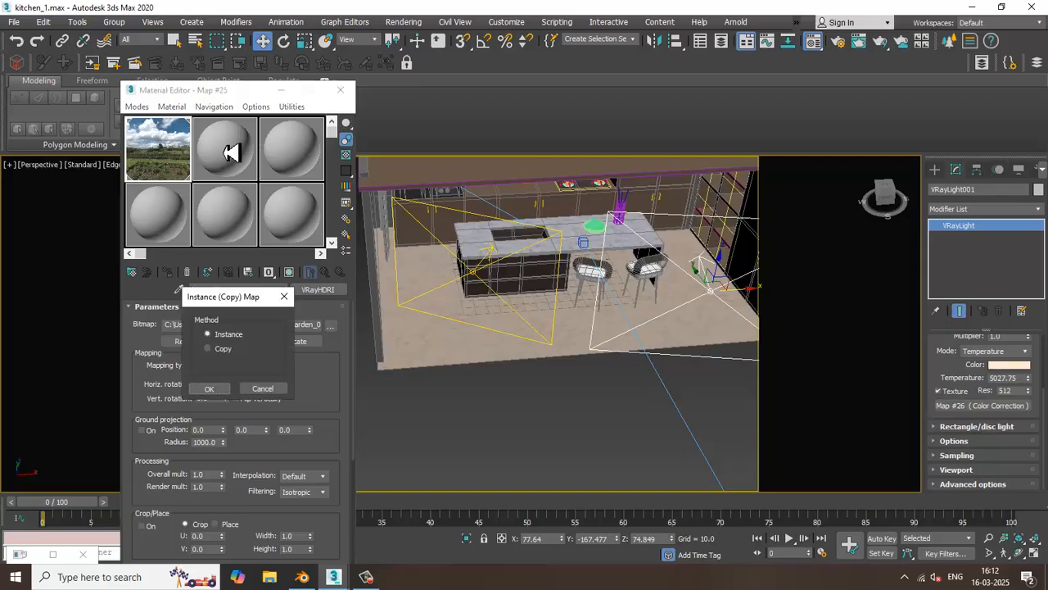
left_click(209, 388)
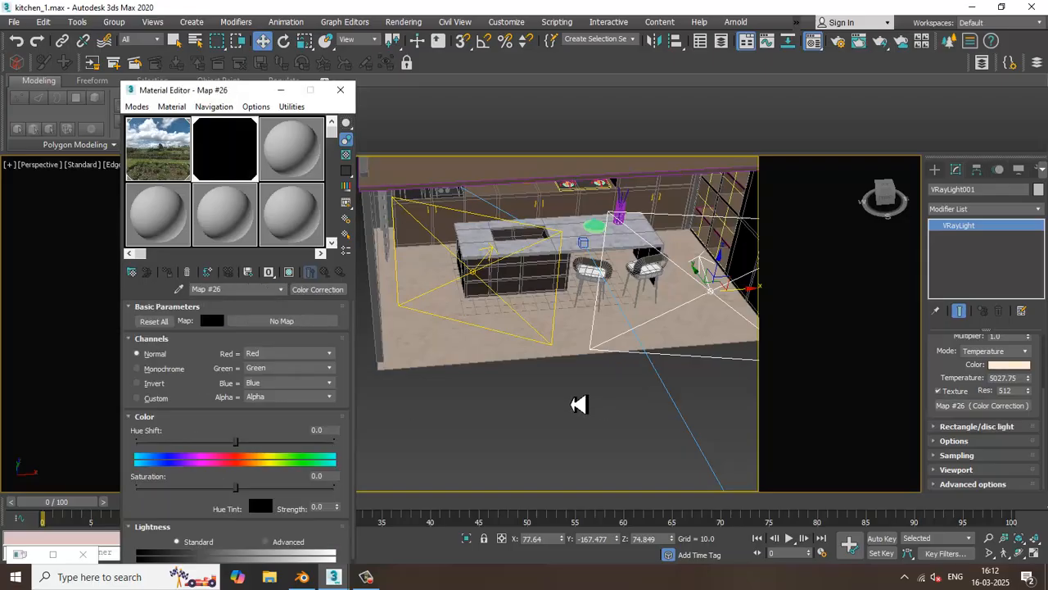
Render the camera view to check the effect of the light's Color Correction texture, and close the frame buffer
key("c")
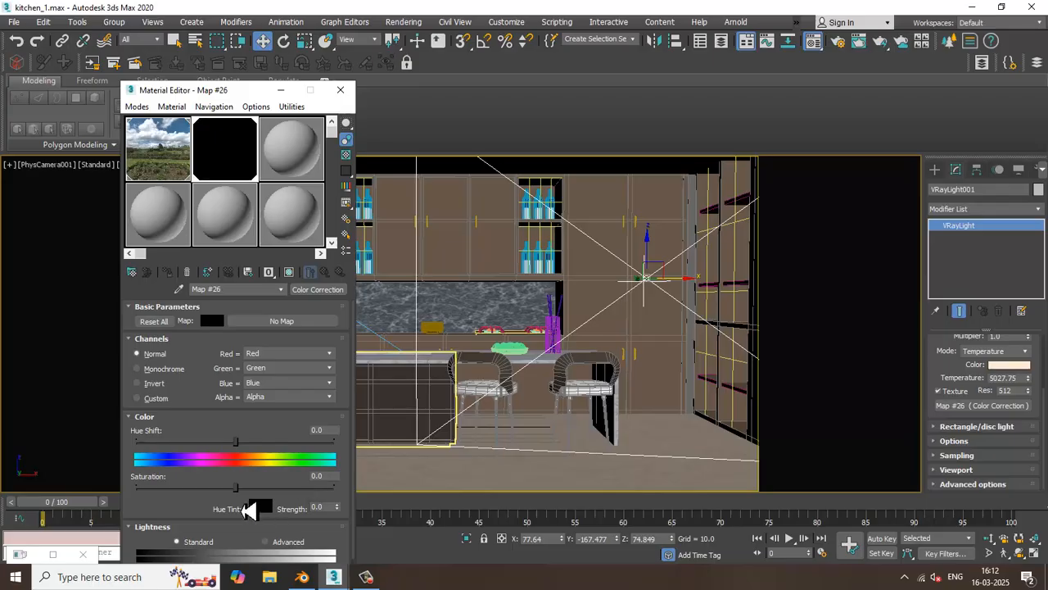
left_click(404, 22)
left_click(416, 42)
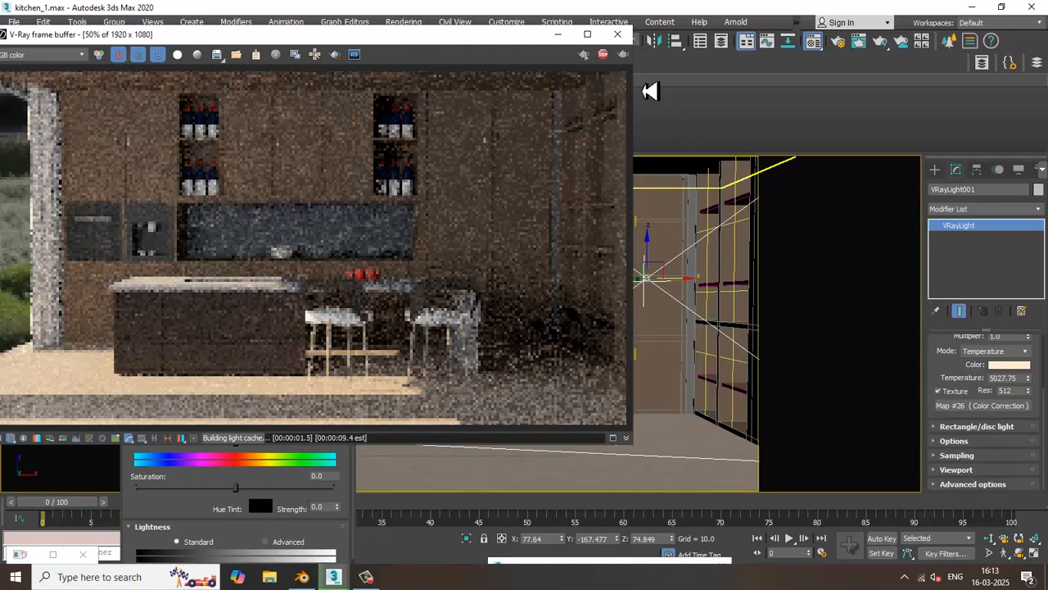
left_click(617, 35)
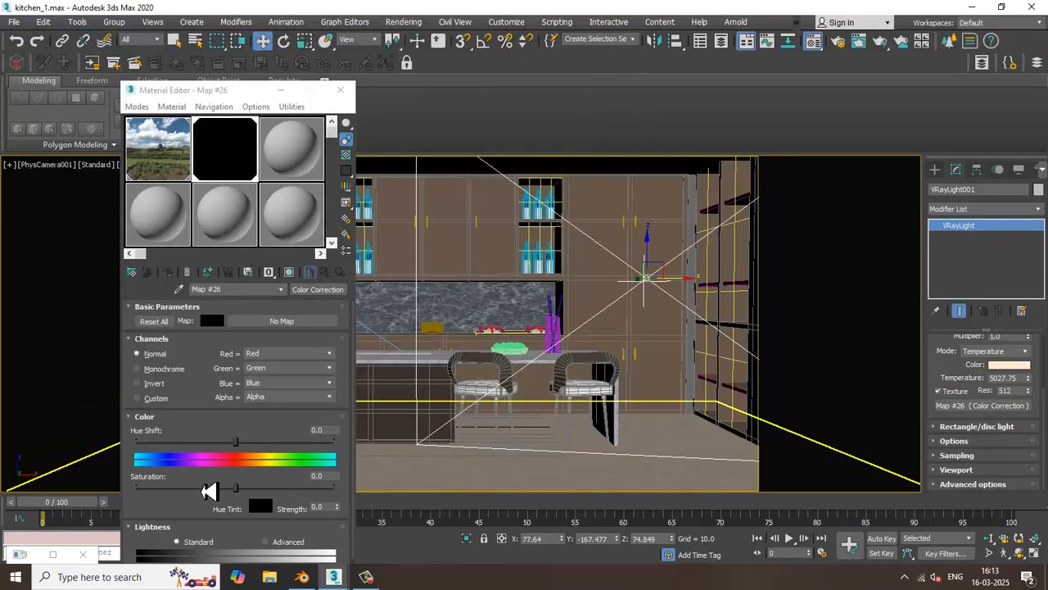
Set the Color Correction map's hue shift to 11.362 and brightness to 36.877, and test-render the camera view
left_click_drag(209, 490, 211, 434)
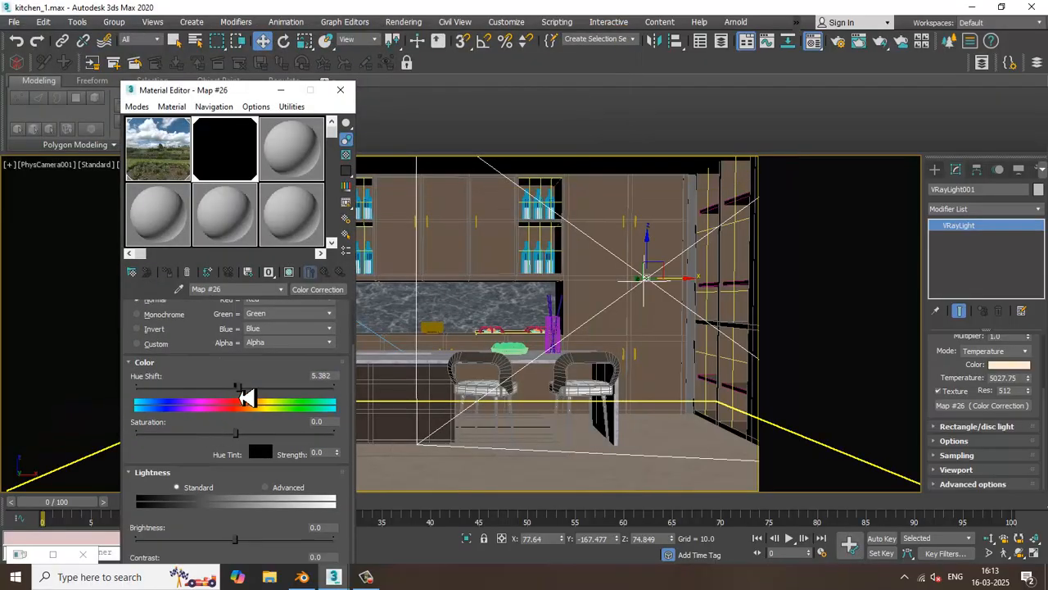
mouse_move(253, 548)
left_mouse_down()
mouse_move(241, 552)
mouse_move(271, 547)
left_mouse_up()
left_click(404, 21)
left_click(424, 40)
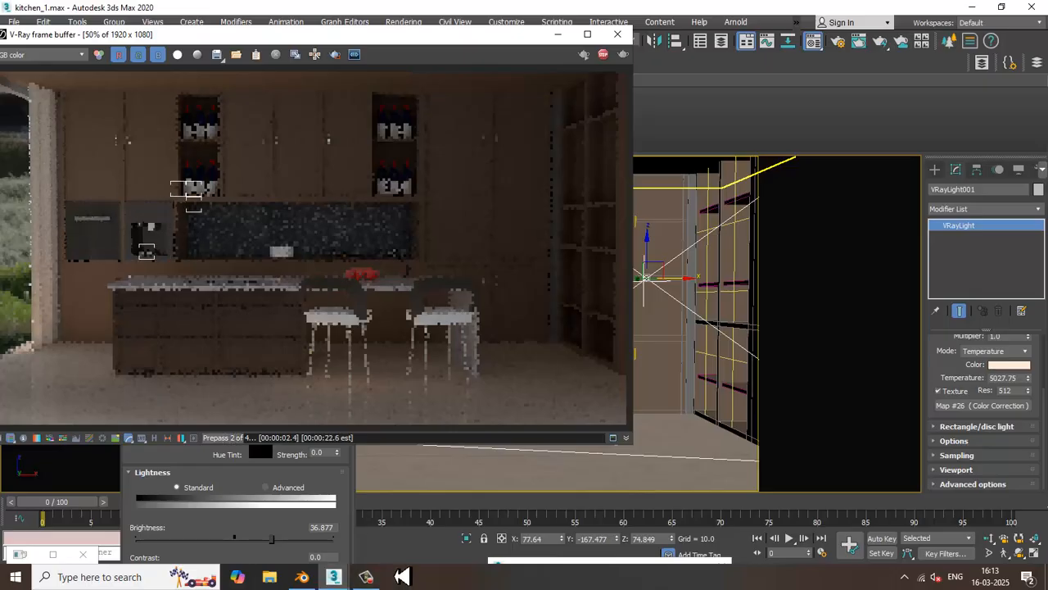
left_click(618, 34)
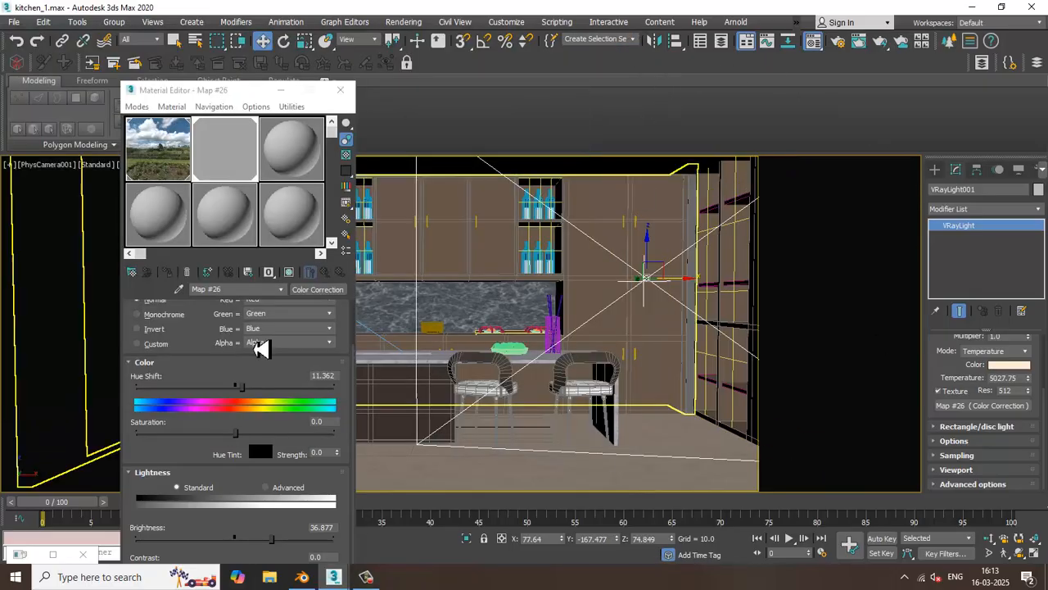
Set the Color Correction map's brightness to 21.595 and contrast to 12.957, and test-render the camera view
left_click_drag(271, 539, 264, 549)
left_click_drag(197, 94, 173, 14)
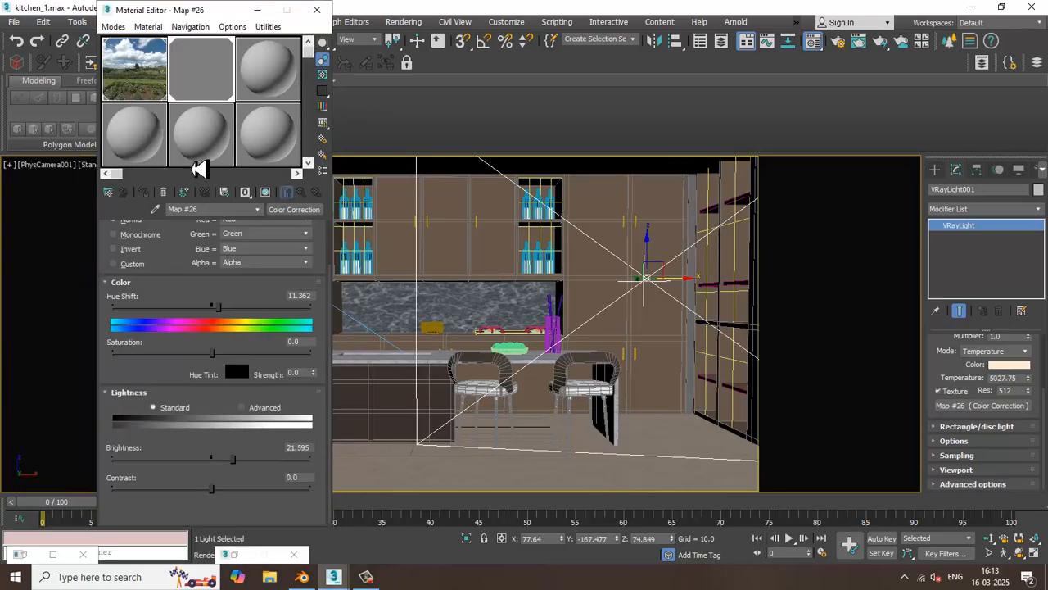
left_click_drag(212, 489, 224, 490)
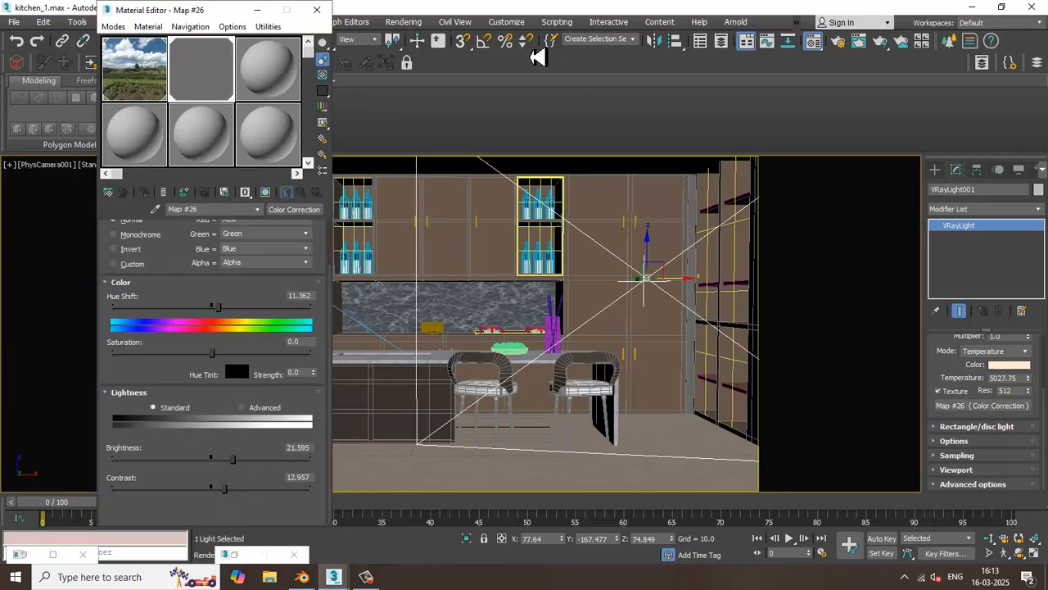
left_click(404, 22)
left_click(421, 41)
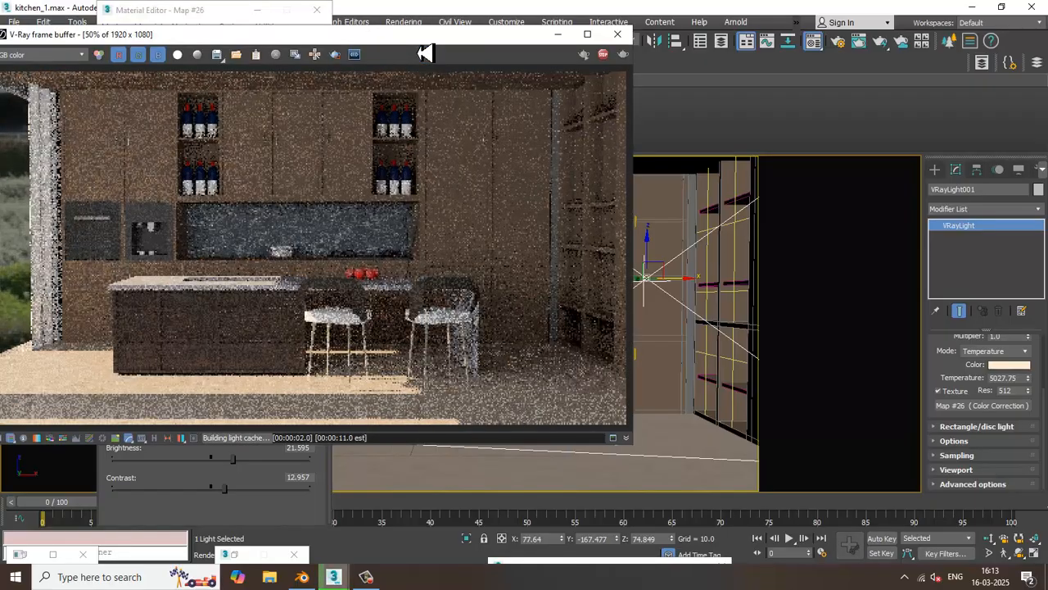
left_click(618, 35)
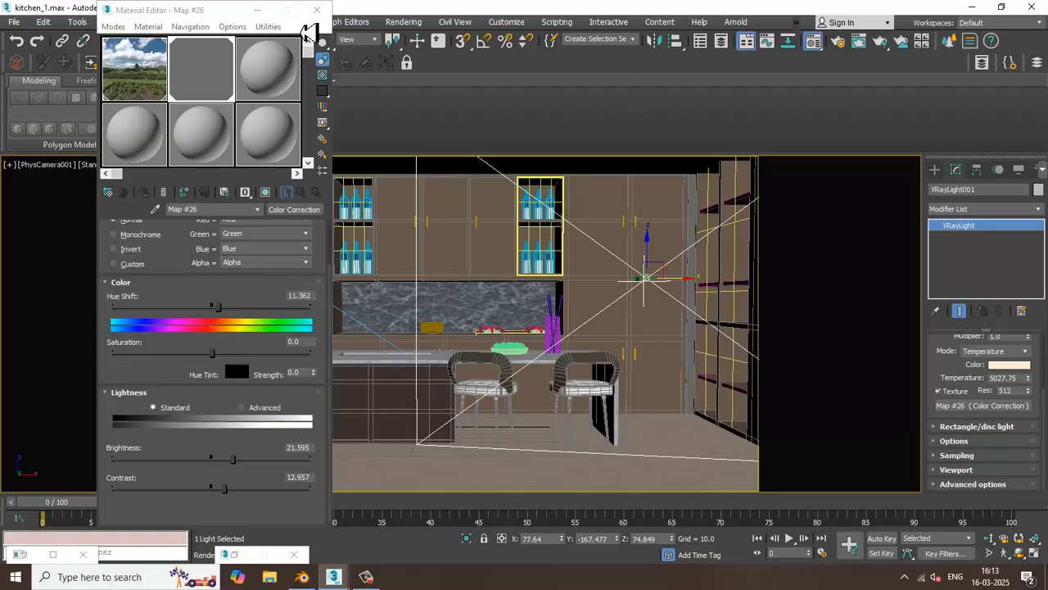
Close the material editor, set VRayLight001's multiplier to 2.0, and test-render the camera view
left_click(325, 18)
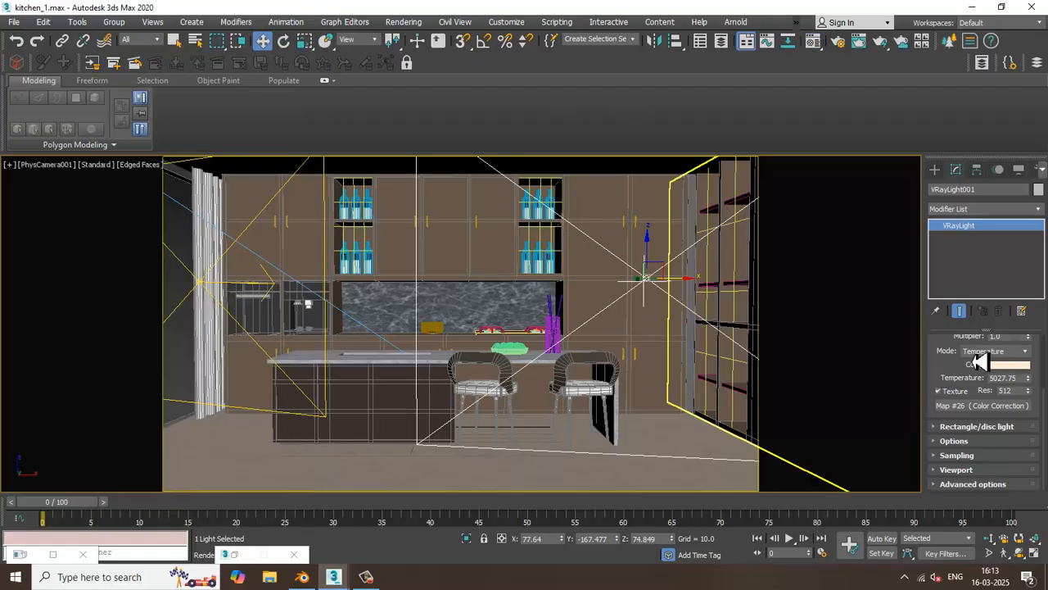
left_click_drag(1012, 338, 965, 340)
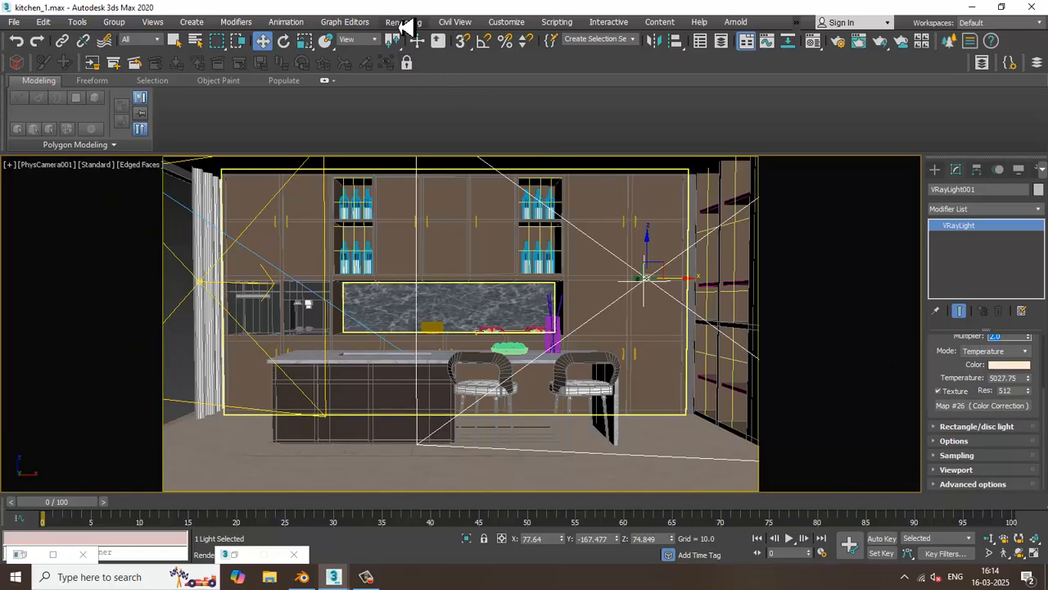
left_click(418, 48)
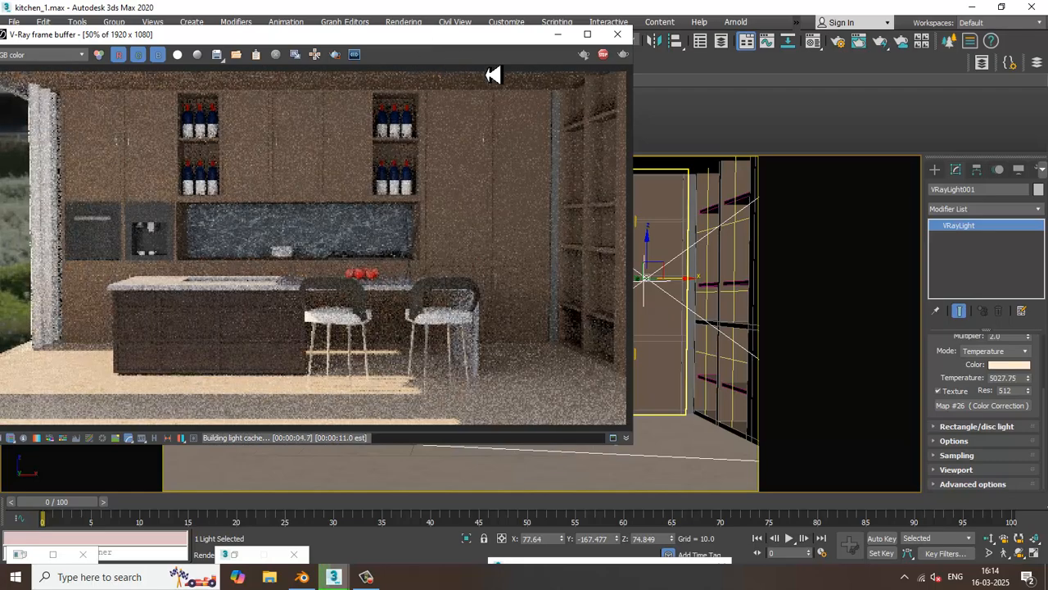
left_click(619, 37)
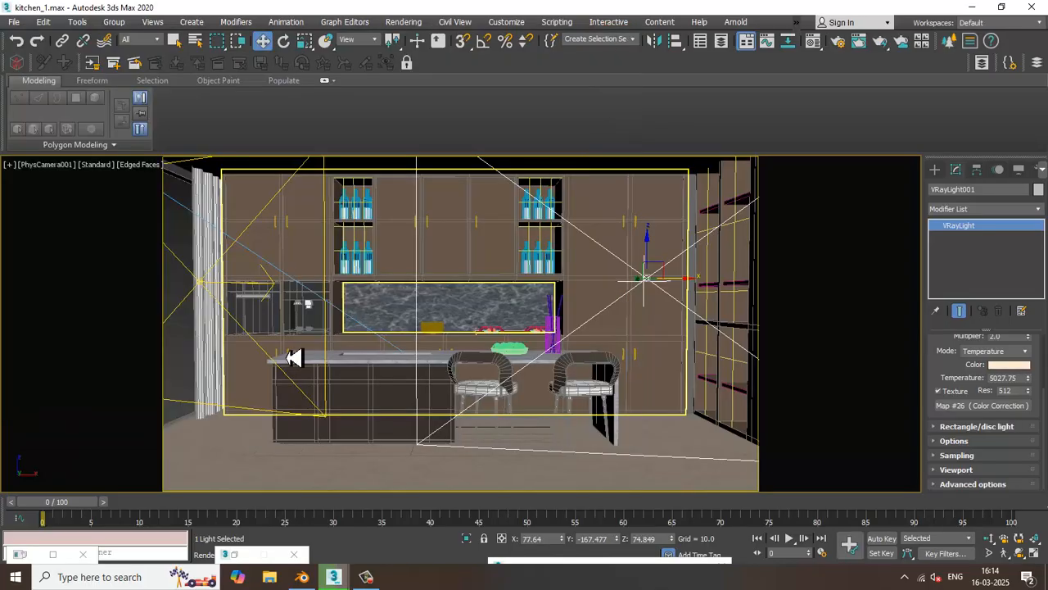
Assign the VRayHDRI map from the material editor to VRayLight002's texture as an instance
left_click(204, 287)
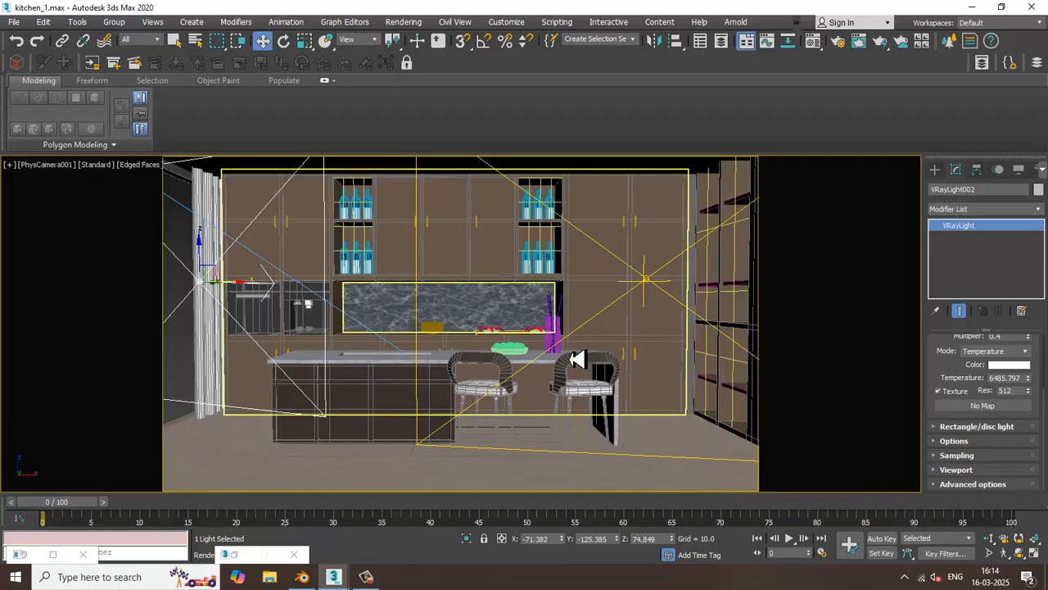
key("m")
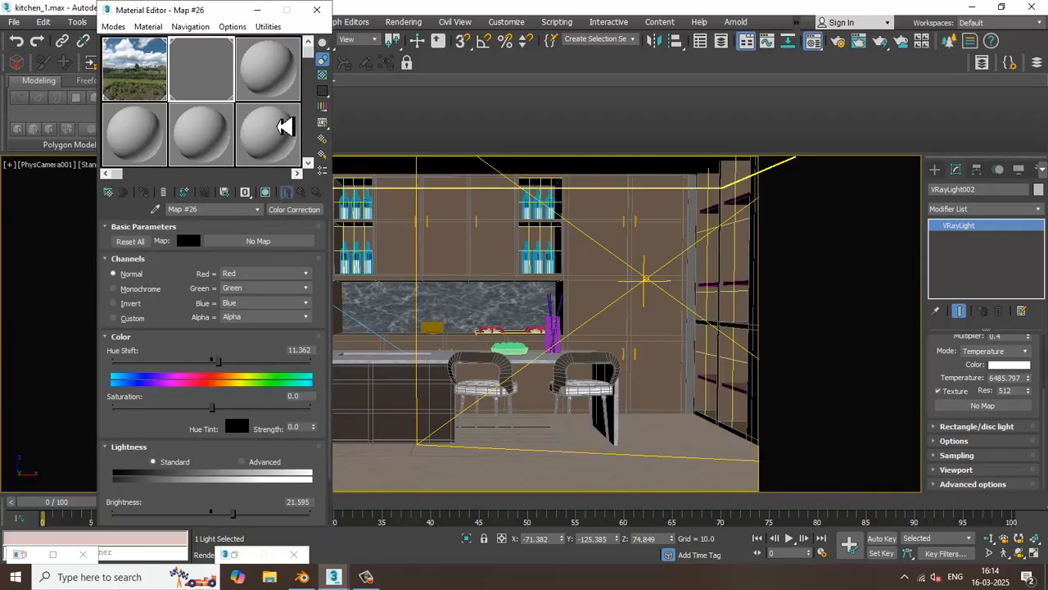
left_click_drag(987, 419, 998, 409)
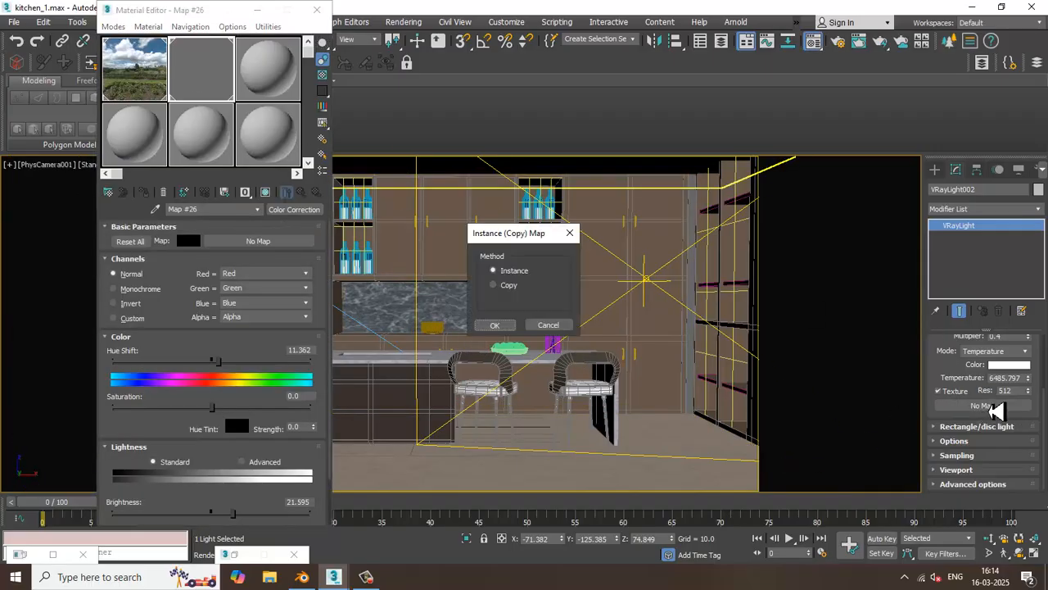
left_click(502, 326)
Render the camera view to check VRayLight002's HDRI texture, and close the frame buffer
left_click(403, 24)
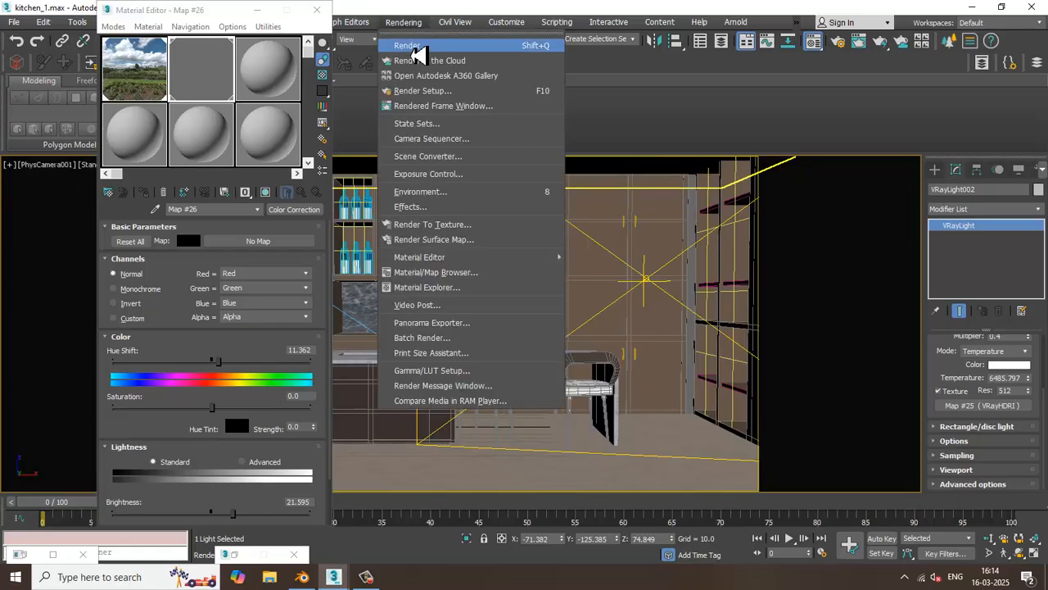
left_click(413, 46)
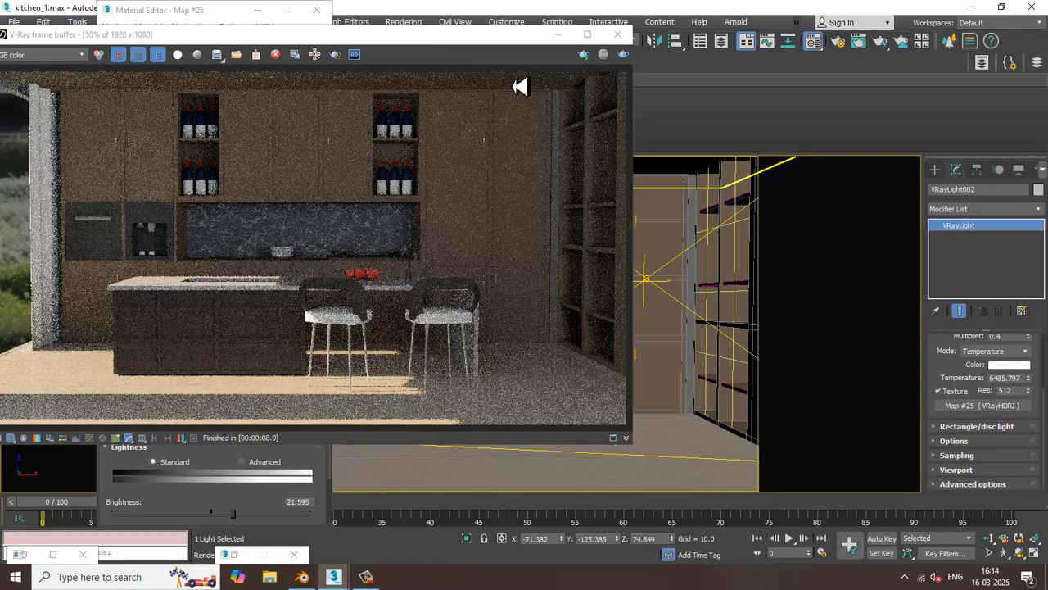
left_click(618, 34)
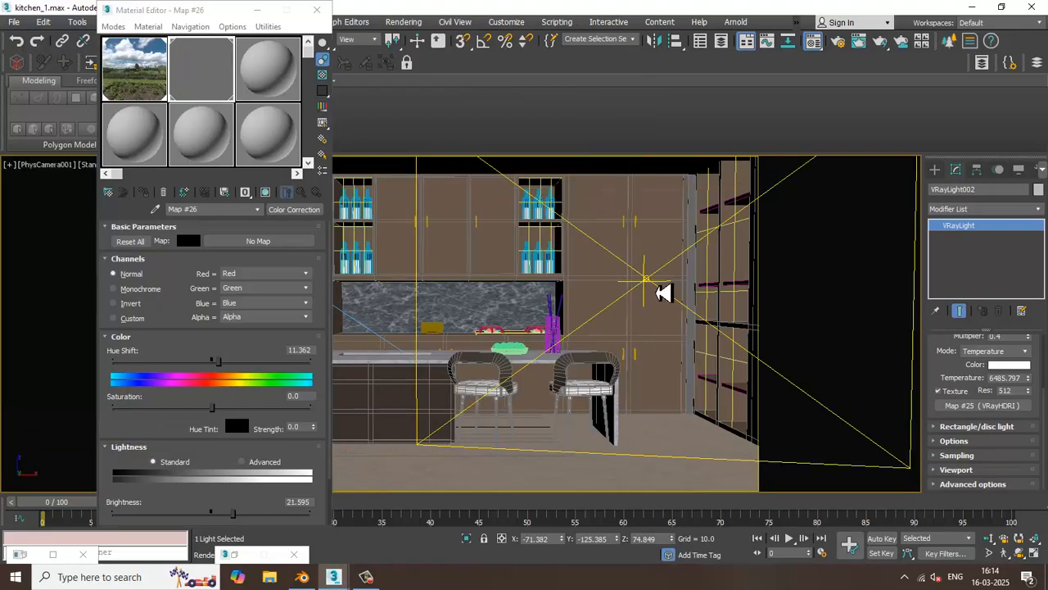
Clear the Color Correction map from VRayLight001's texture and test-render the camera view
left_click(663, 293)
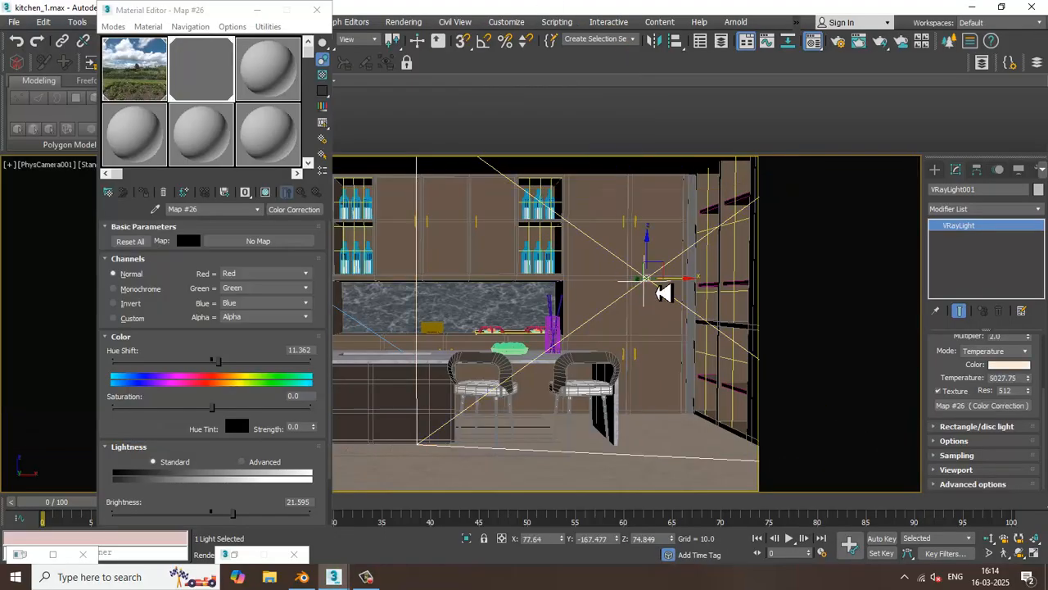
right_click(995, 406)
left_click(1002, 440)
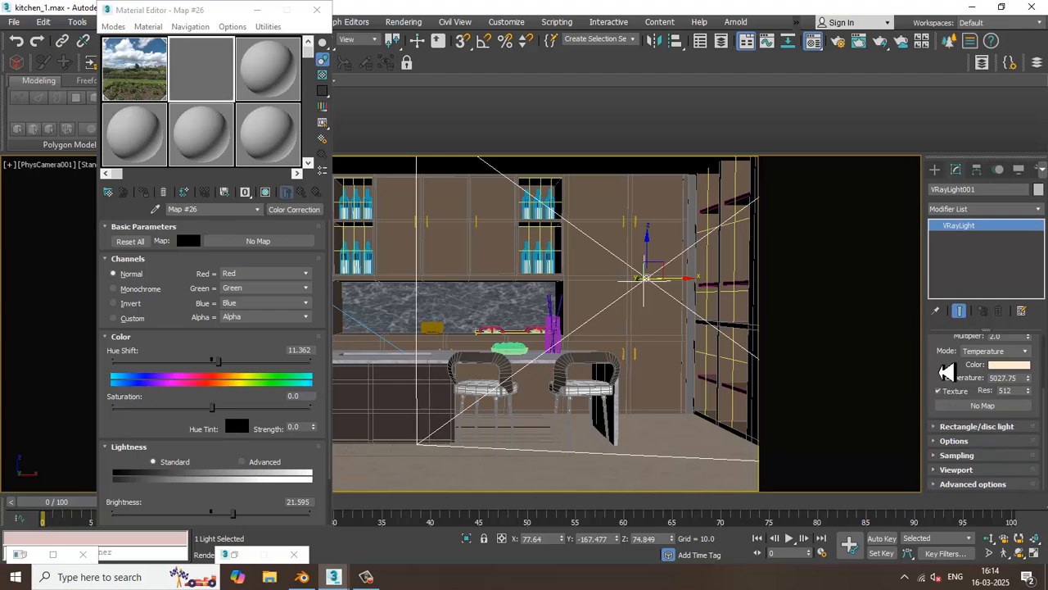
left_click(407, 46)
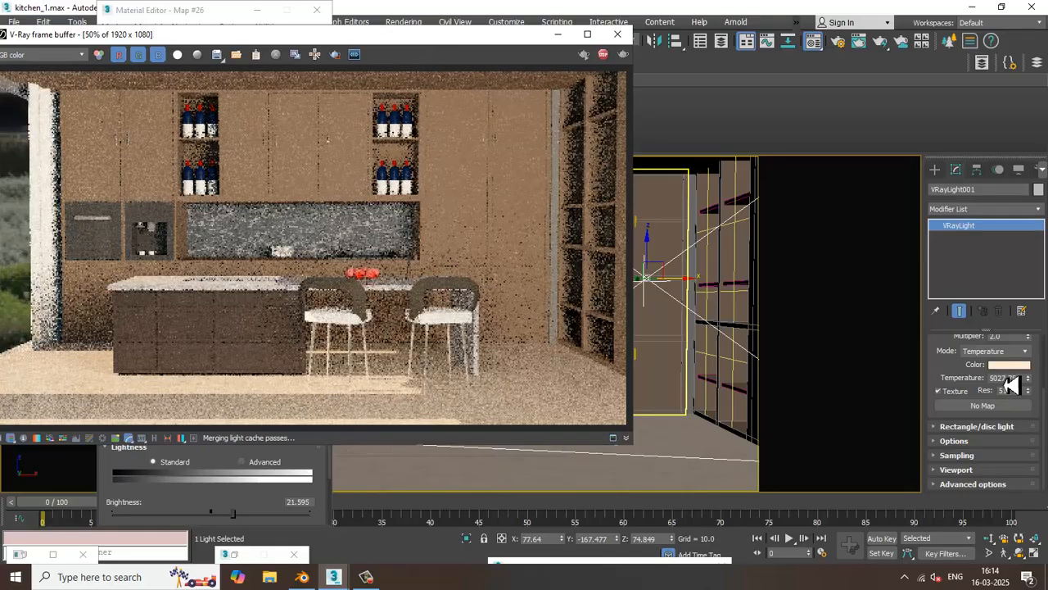
left_click(618, 33)
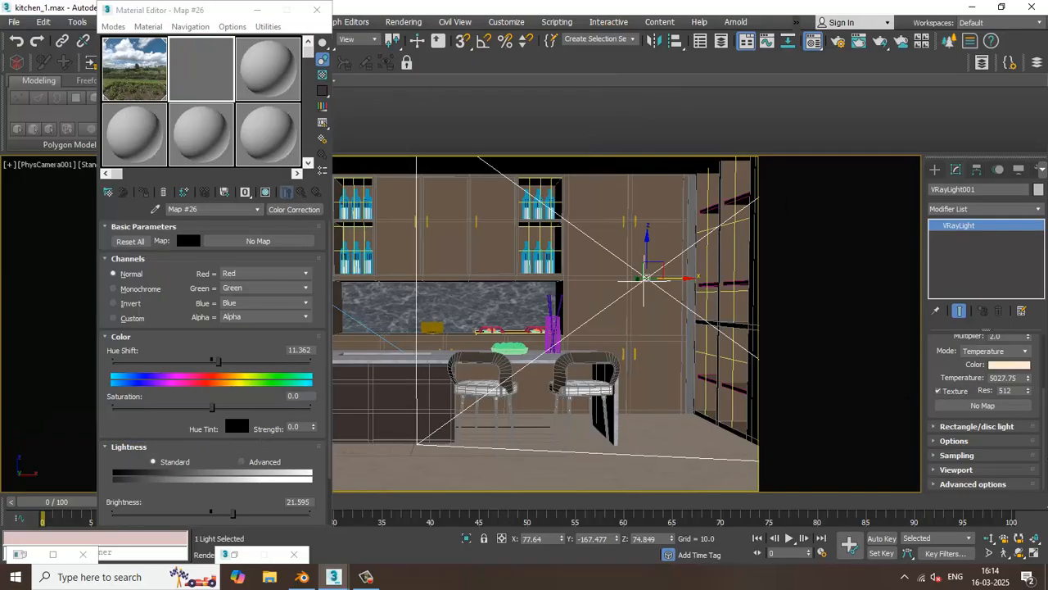
Search the map library for "vraysk" and assign a VRaySky map as VRayLight001's texture
left_click(985, 407)
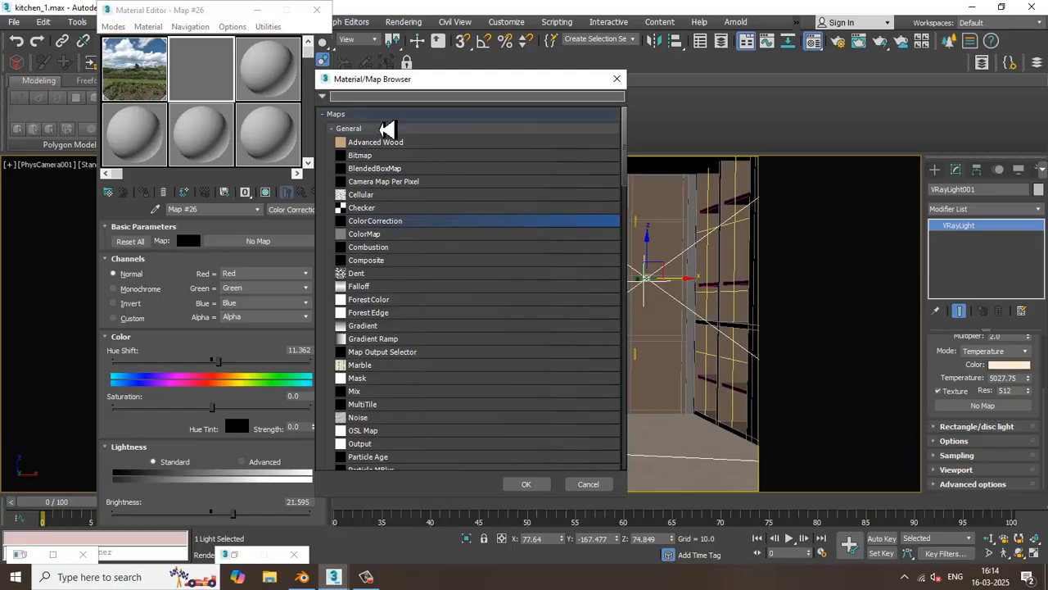
type("vra")
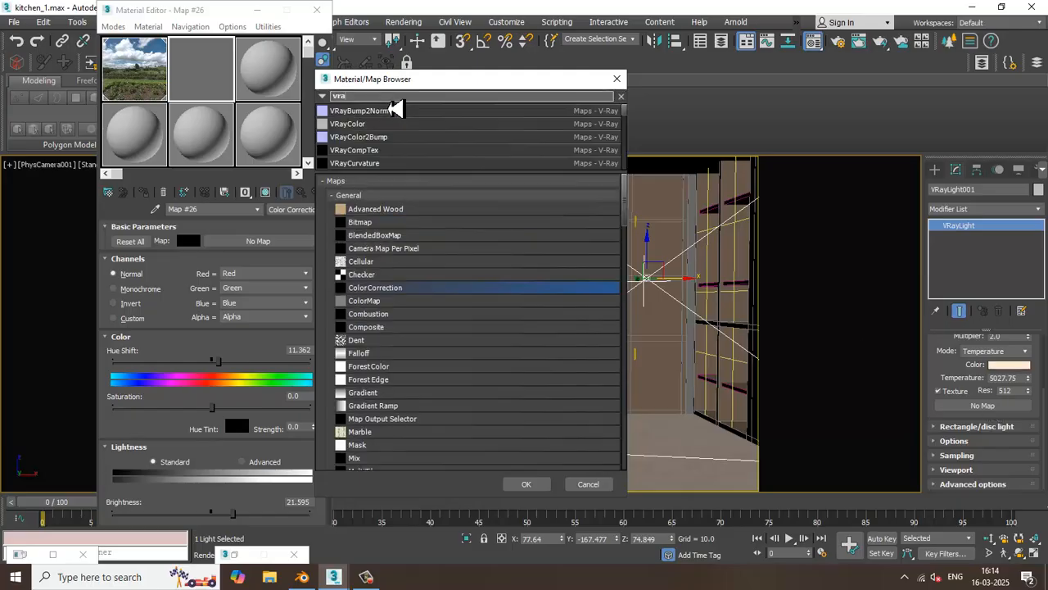
type("ysky")
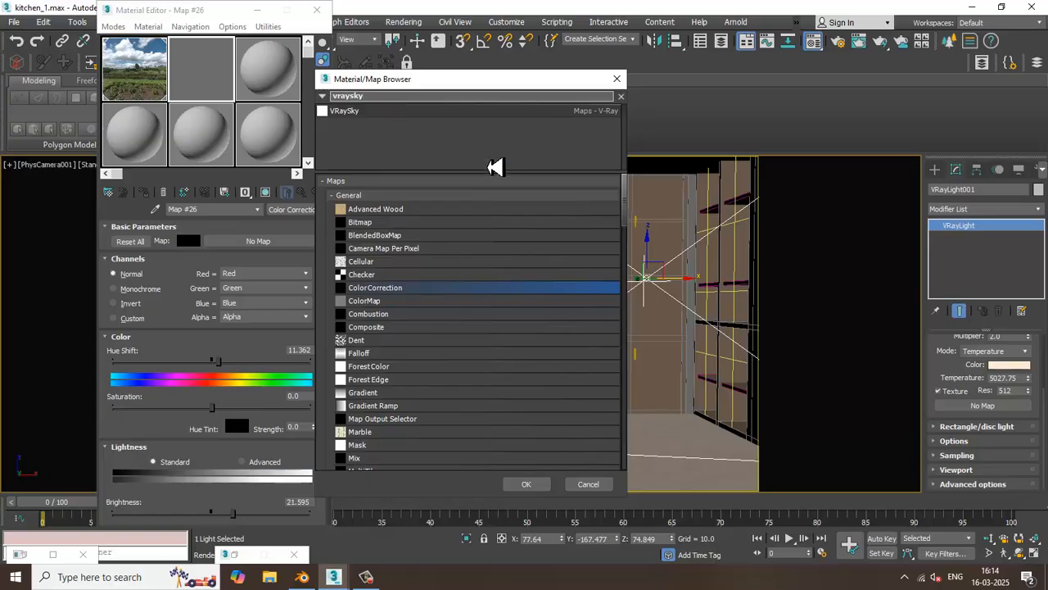
double_click(361, 113)
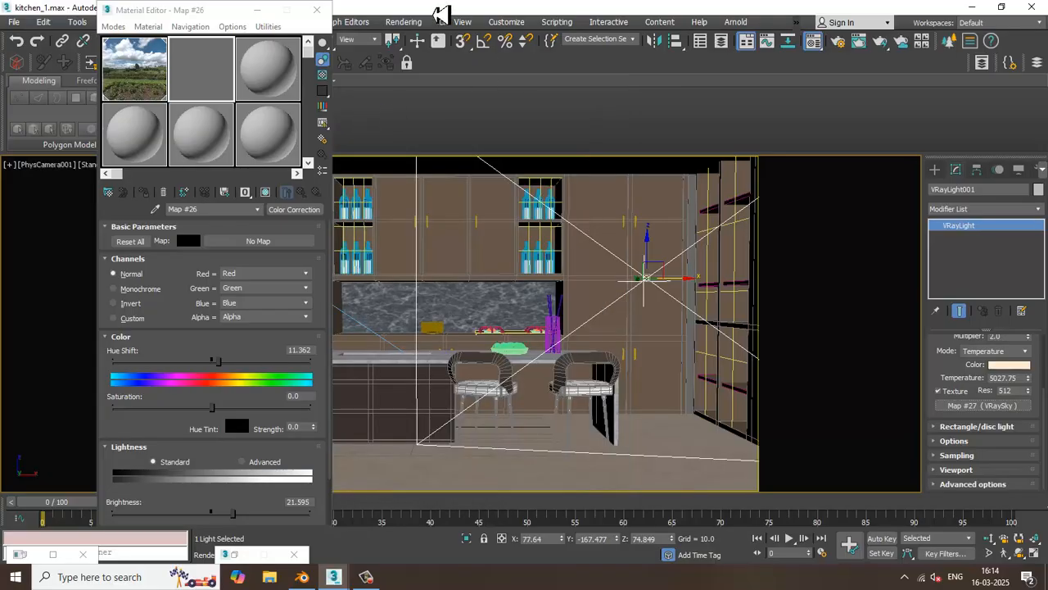
Render the camera view to check VRayLight001's VRaySky texture, and close the frame buffer
left_click(407, 24)
left_click(410, 47)
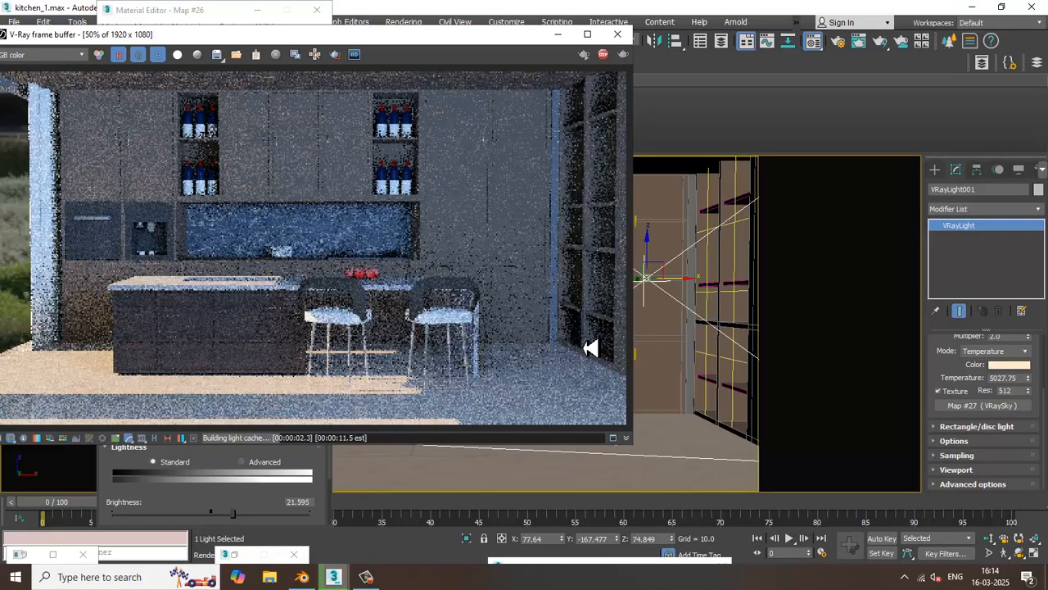
left_click(617, 34)
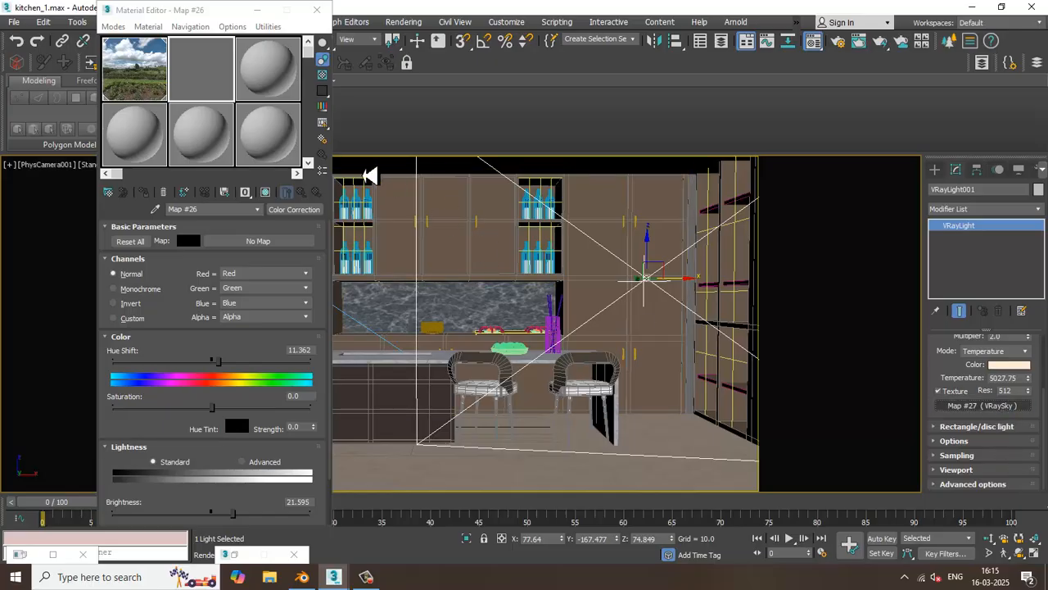
Place VRayLight001's VRaySky map in the material editor's third sample slot and enable its specify sun node option
left_click_drag(270, 75, 271, 76)
left_click(186, 309)
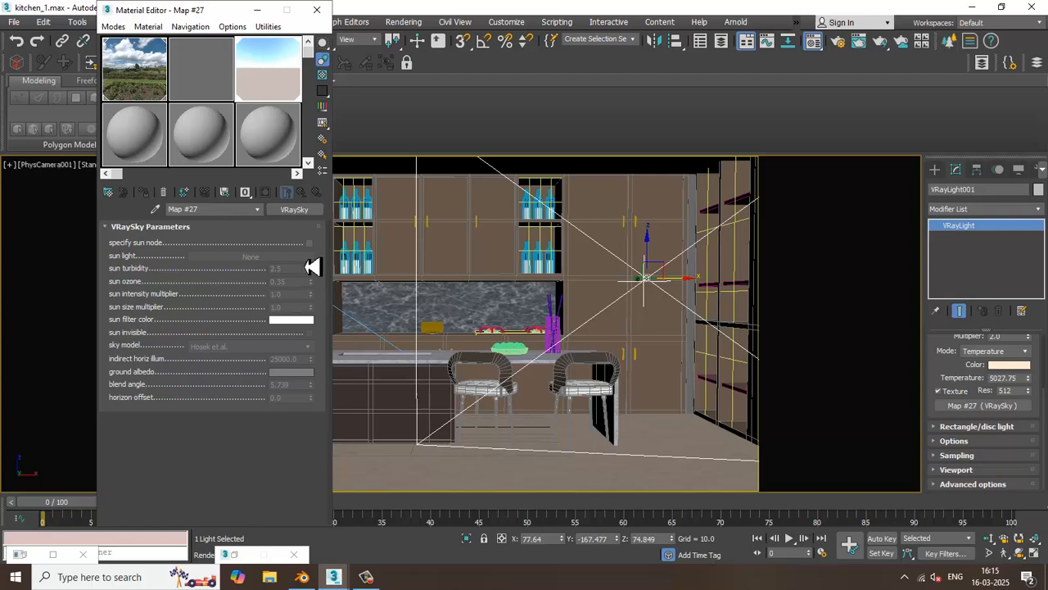
left_click(310, 244)
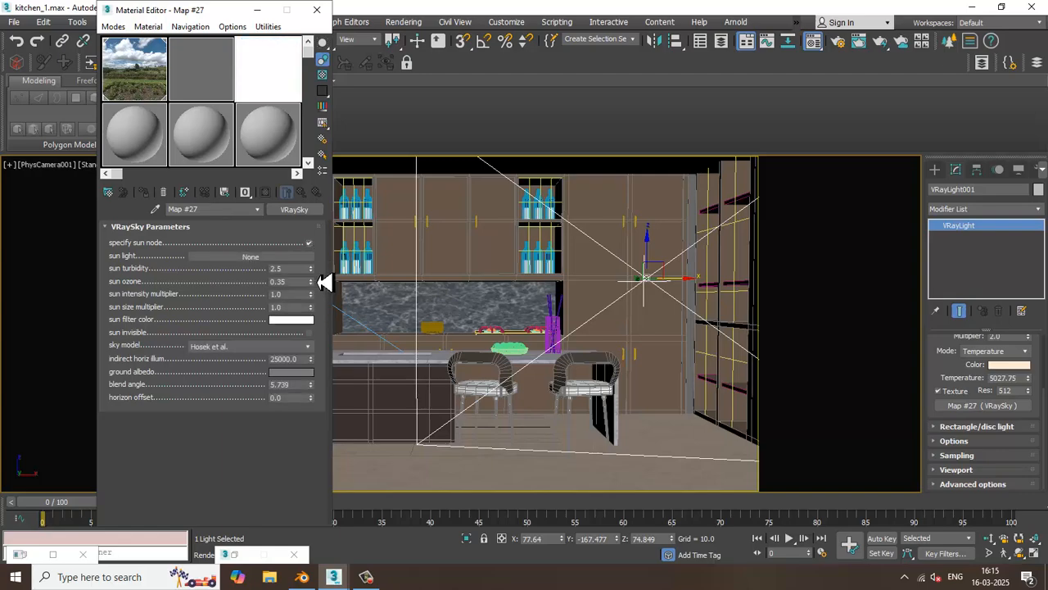
Try a different sun turbidity for the VRaySky map and test-render the camera view
left_click_drag(311, 270, 322, 247)
left_click(406, 22)
left_click(416, 41)
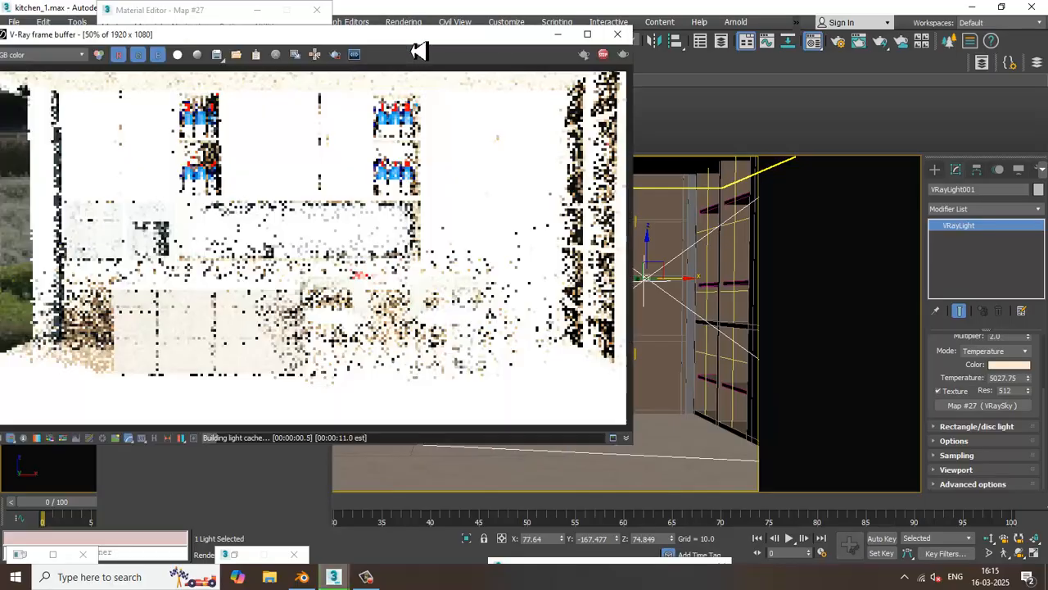
left_click(618, 34)
Set the VRaySky map's sun turbidity to 2.0 and test-render the camera view
left_click_drag(311, 268, 322, 316)
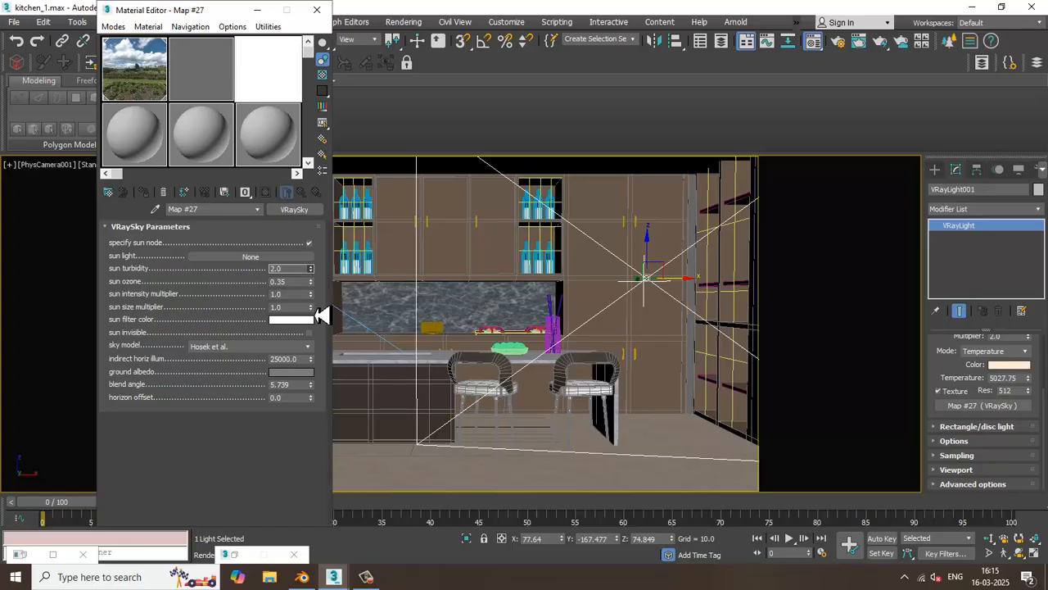
left_click_drag(294, 272, 226, 274)
left_click(410, 22)
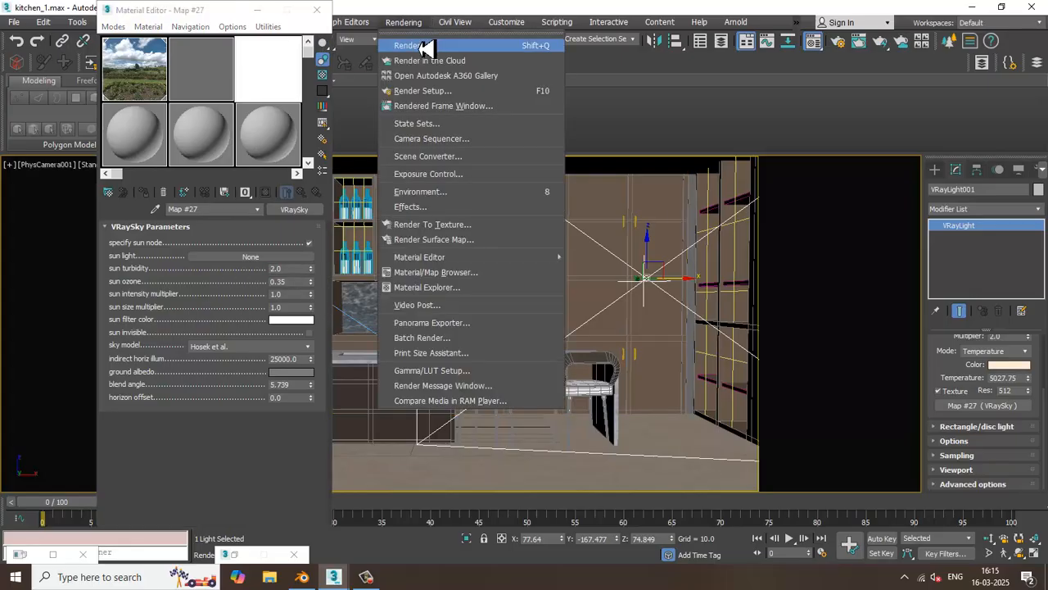
left_click(424, 41)
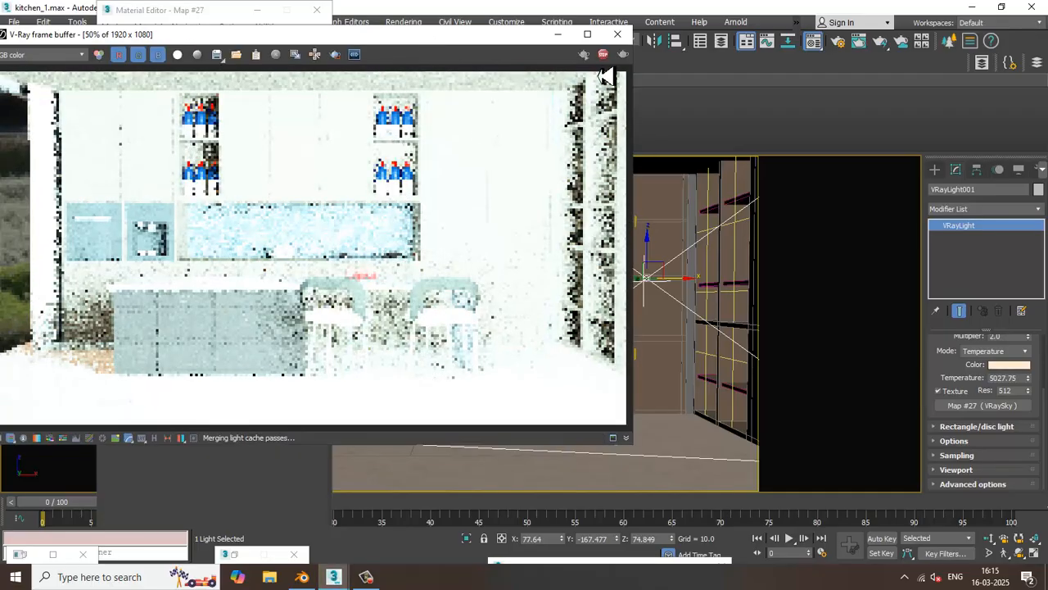
left_click(617, 35)
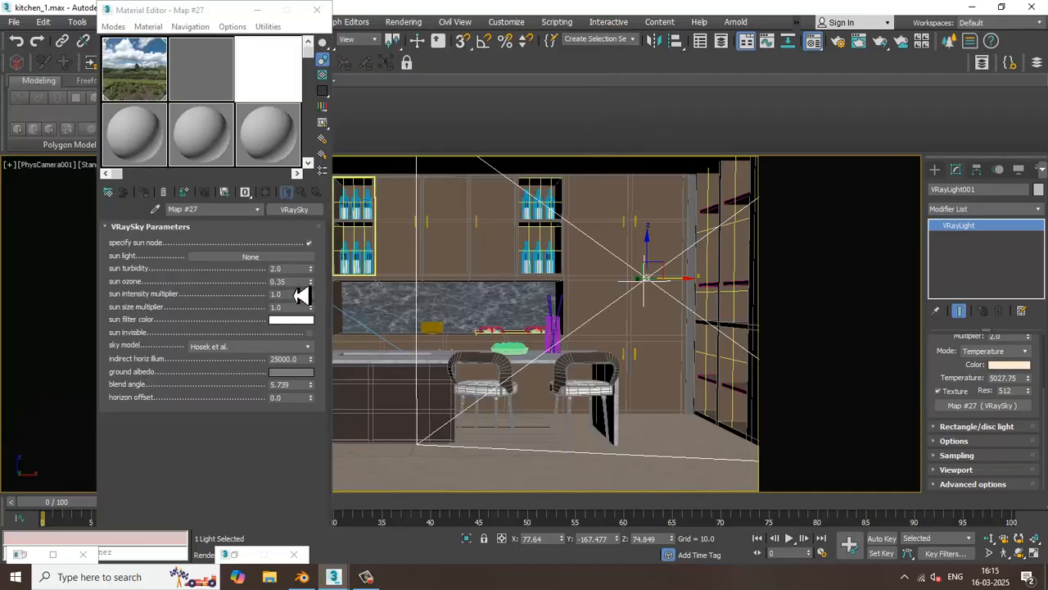
left_click_drag(294, 271, 246, 278)
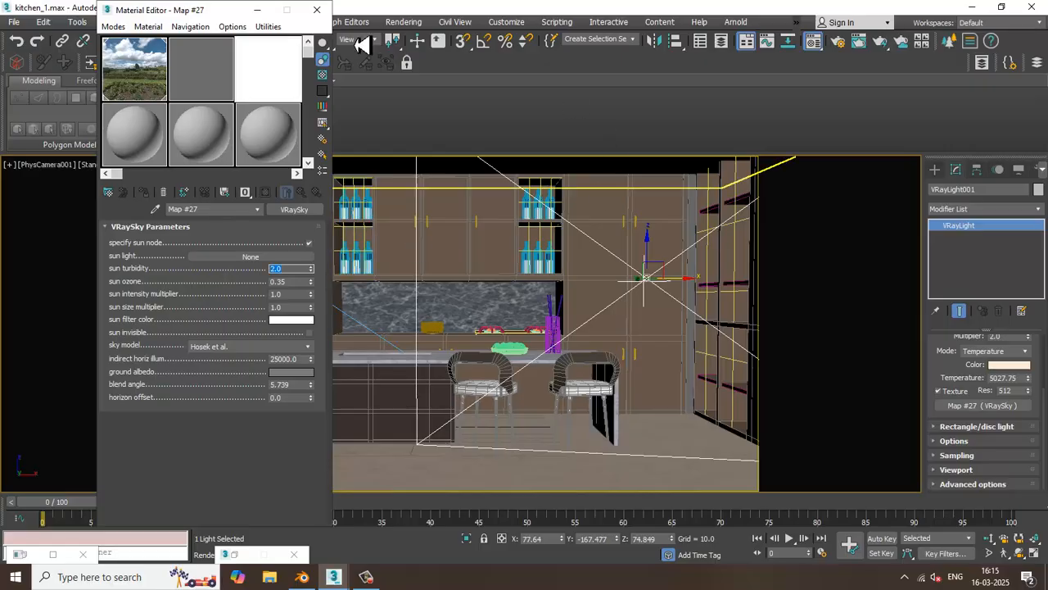
Test-render the camera view with the VRaySky map's specify sun node option off, and switch the option back on
left_click(309, 243)
left_click(403, 21)
left_click(414, 38)
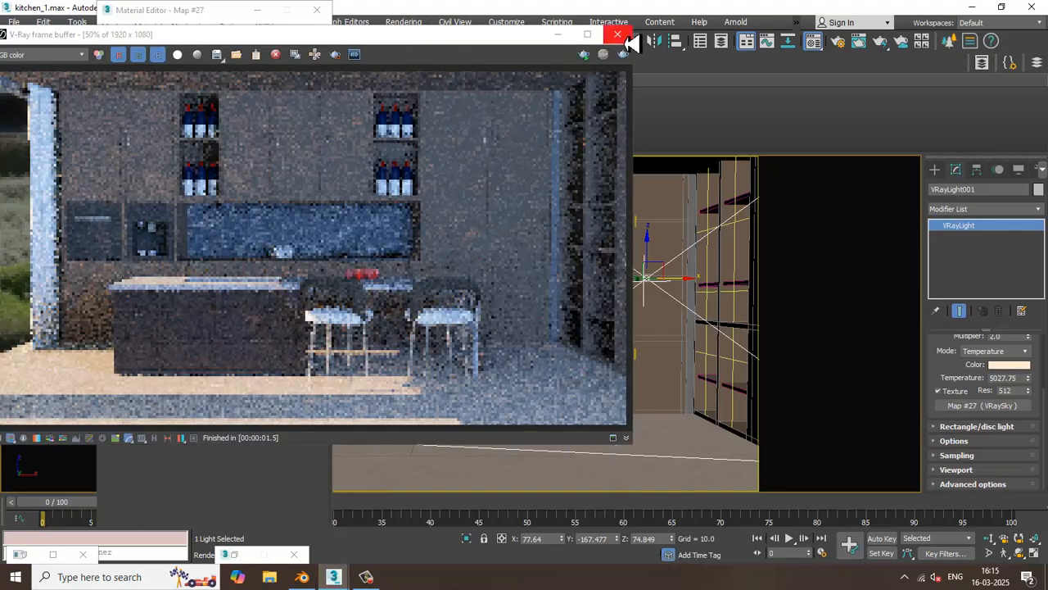
left_click(618, 35)
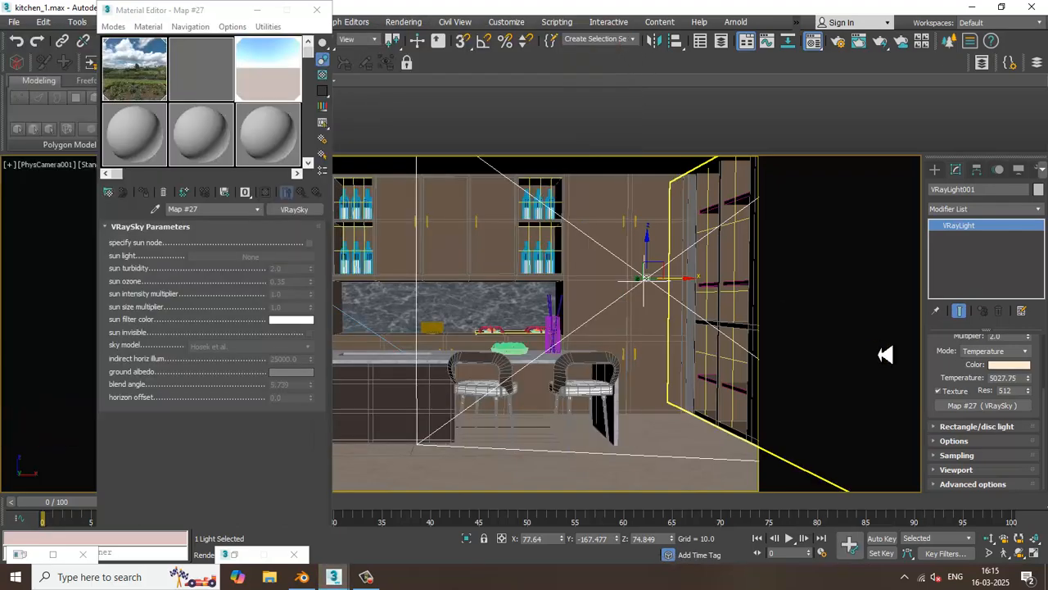
left_click(308, 243)
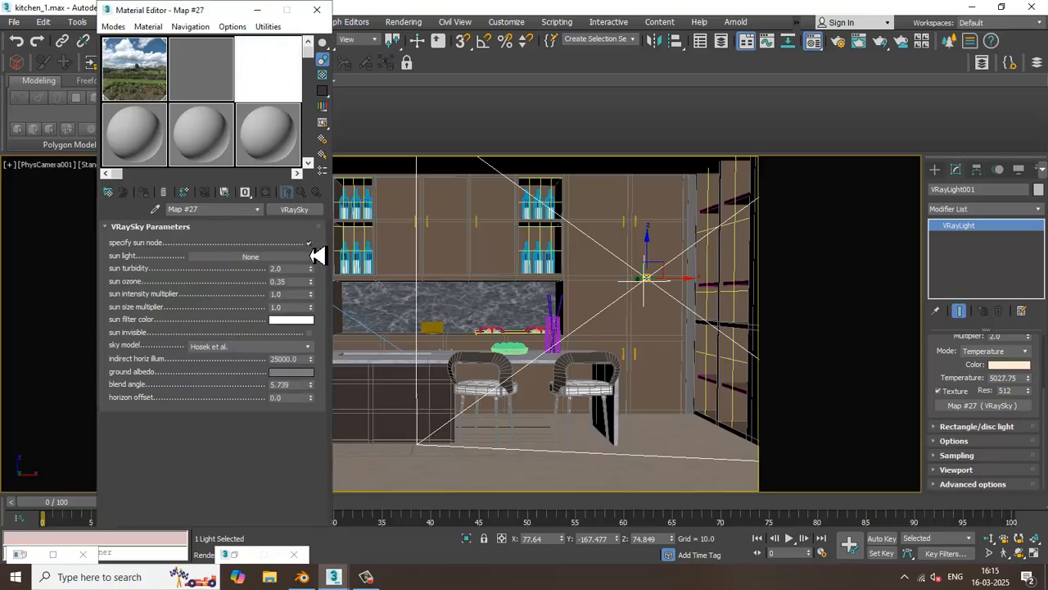
Enable the VRaySky map's sun invisible option and test-render the camera view
left_click(308, 333)
left_click(403, 21)
left_click(420, 60)
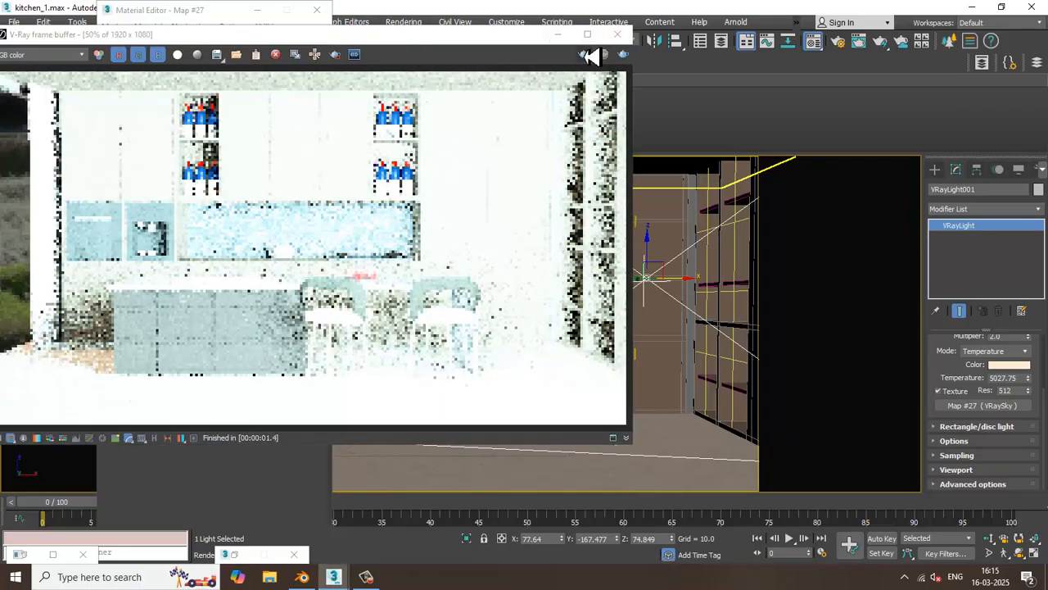
left_click(617, 34)
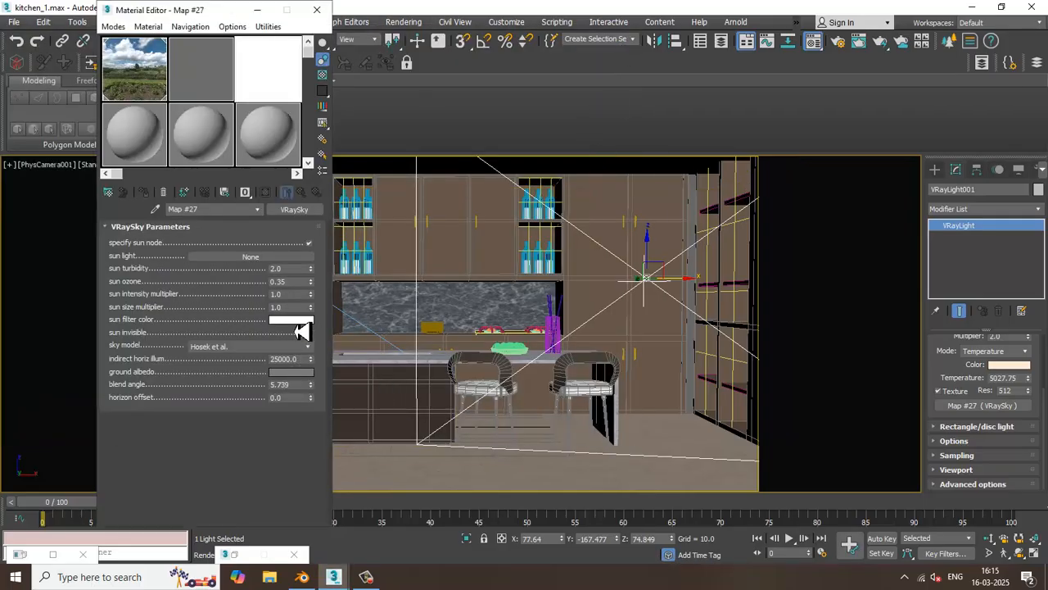
Change the VRaySky map's sun filter color to a pale peach tint
left_click(295, 321)
mouse_move(291, 145)
left_mouse_down()
mouse_move(270, 131)
mouse_move(276, 118)
left_mouse_up()
left_click_drag(387, 185, 383, 170)
left_click(484, 202)
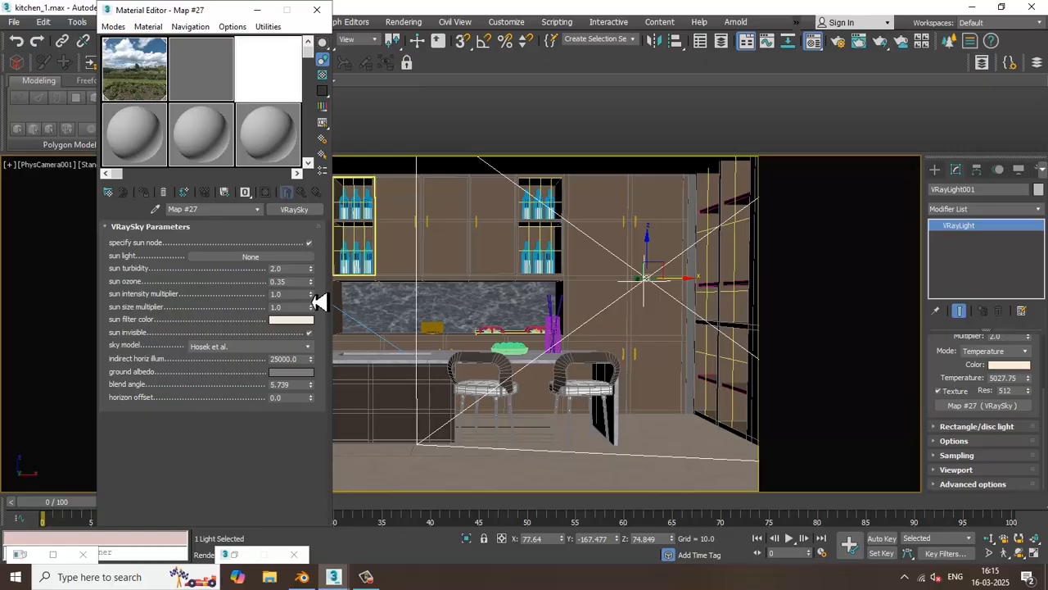
Set the VRaySky map's sun intensity multiplier to 0.14 and test-render the camera view
left_click_drag(311, 295, 333, 362)
left_click(411, 25)
left_click(414, 41)
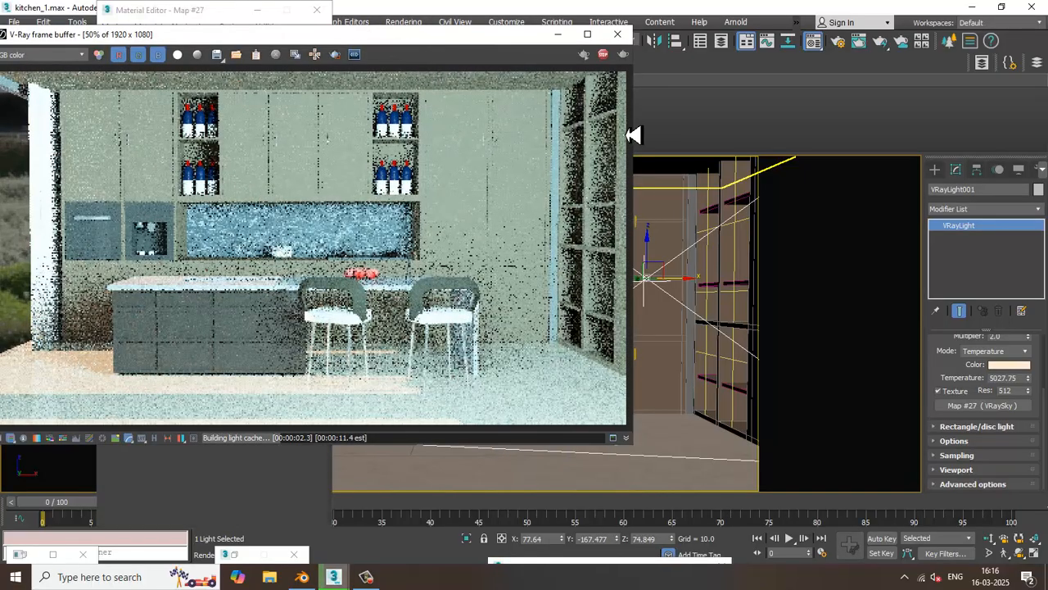
left_click(617, 34)
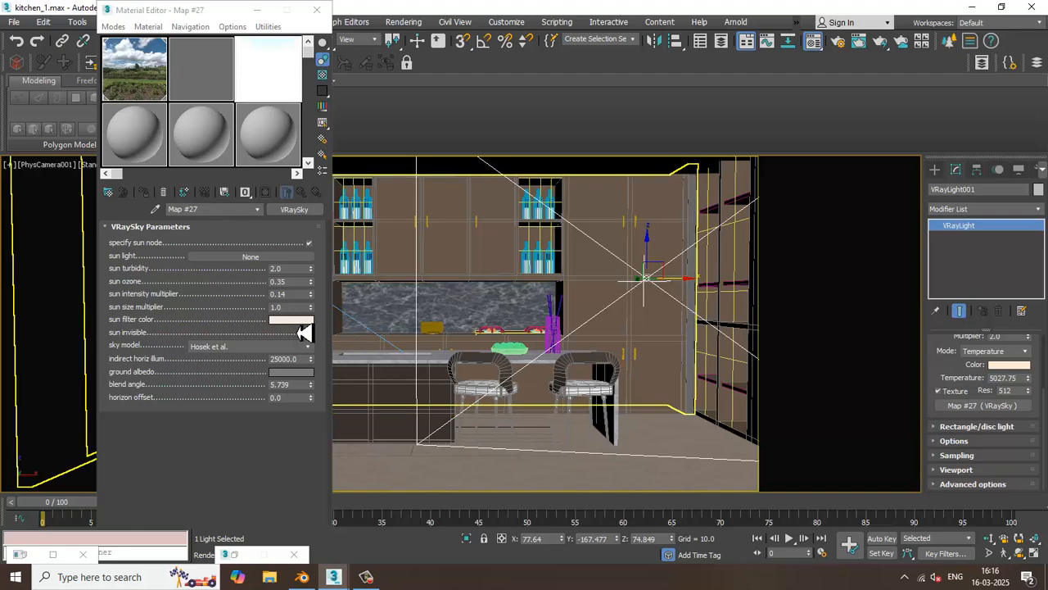
left_click(265, 262)
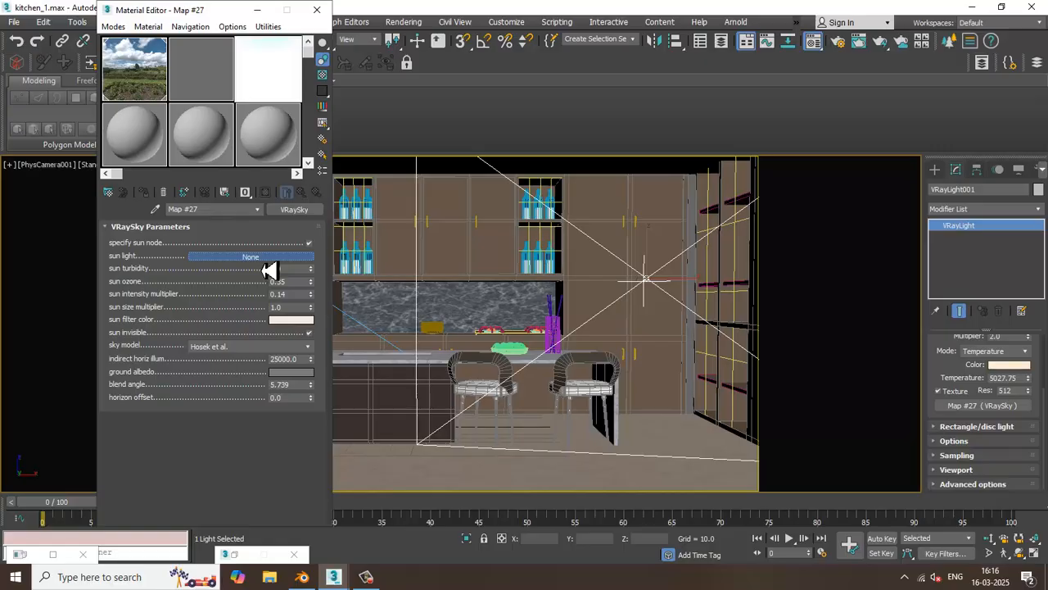
left_click(261, 262)
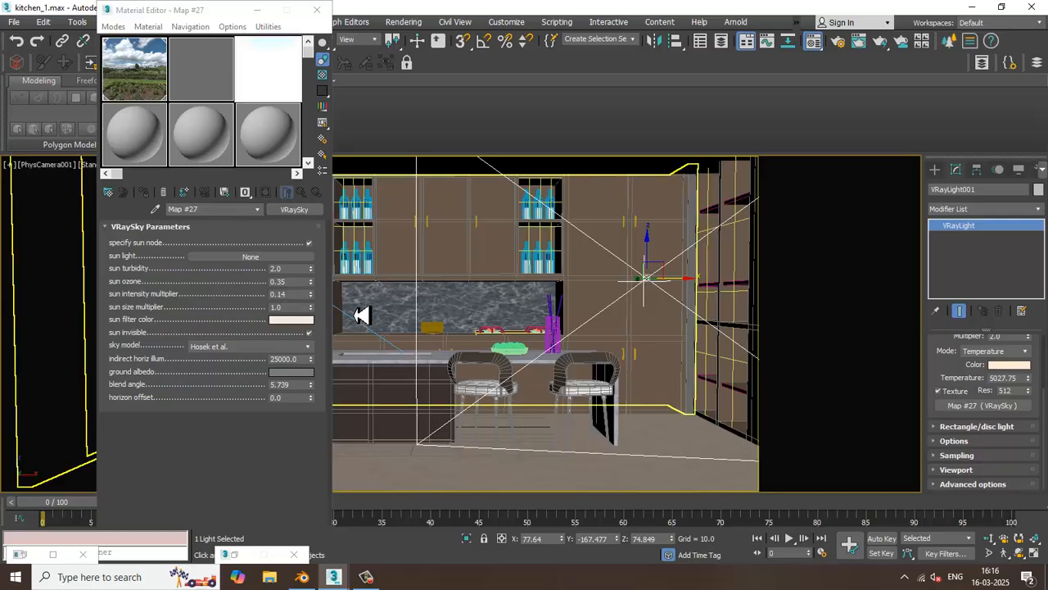
left_click(366, 577)
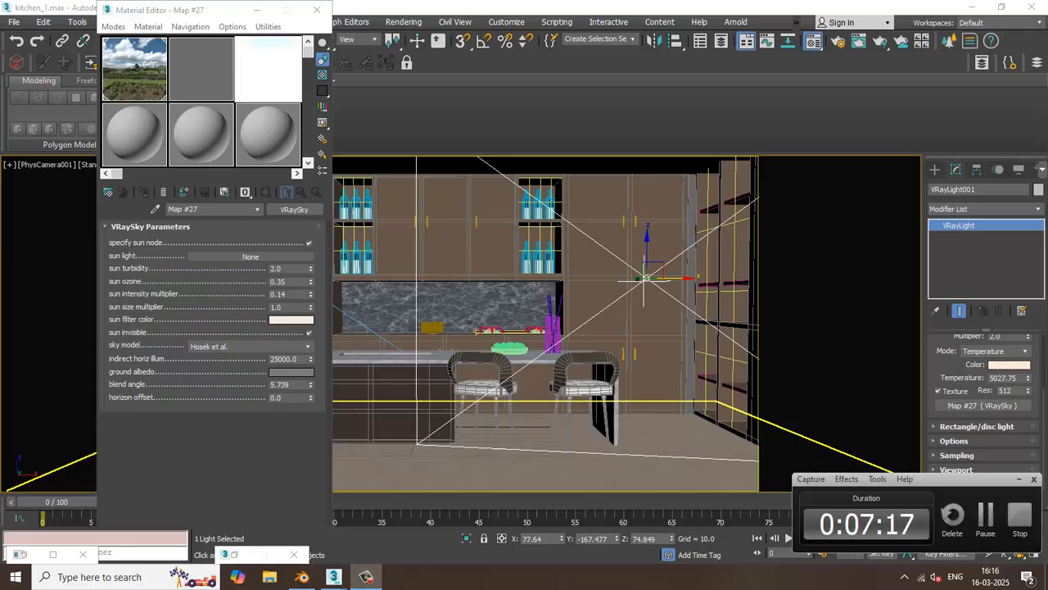
left_click(997, 528)
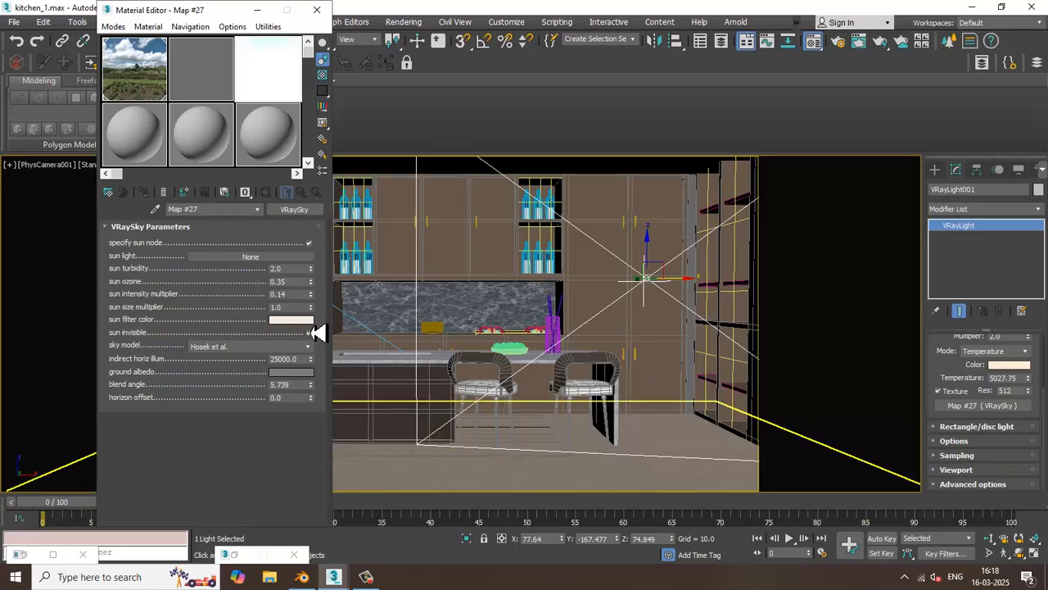
Try a sun size multiplier of 0.6 for the VRaySky map and test-render the camera view
left_click_drag(311, 310, 314, 336)
left_click(405, 21)
left_click(431, 39)
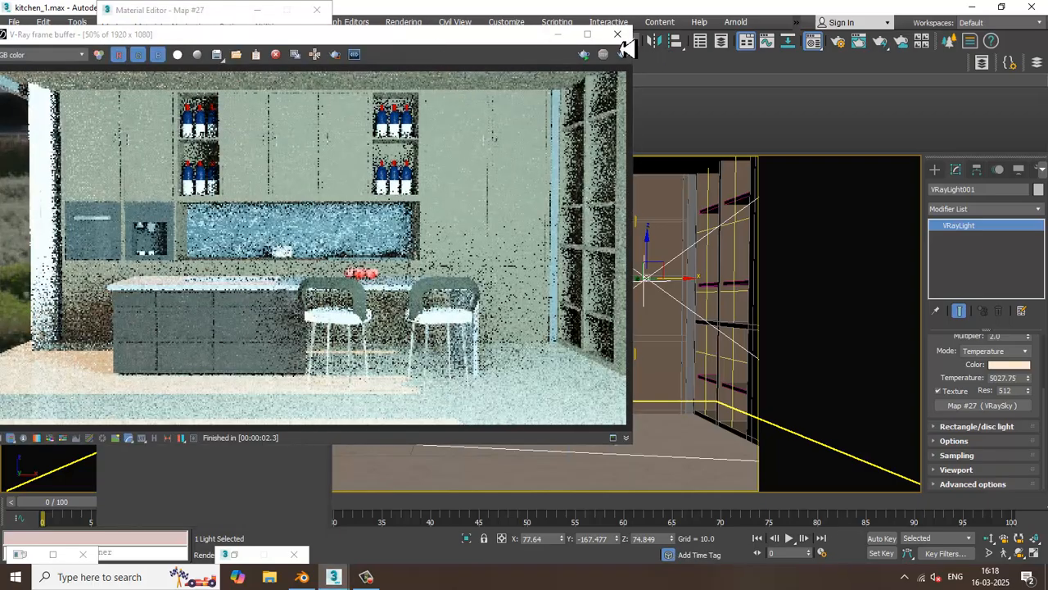
left_click(618, 34)
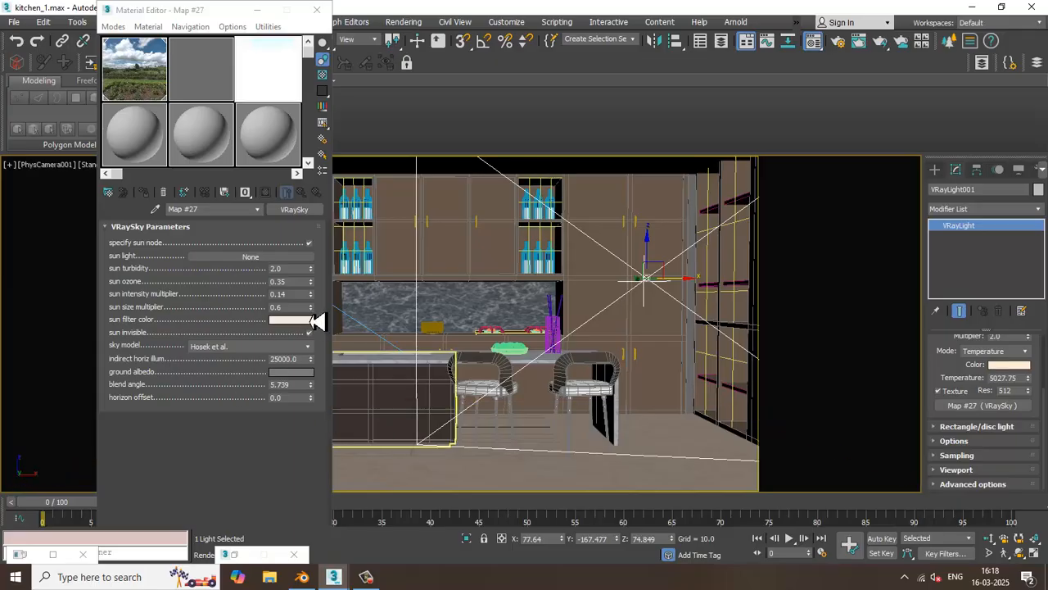
Set the VRaySky map's sun size multiplier to 0.0 and test-render the camera view
right_click(311, 306)
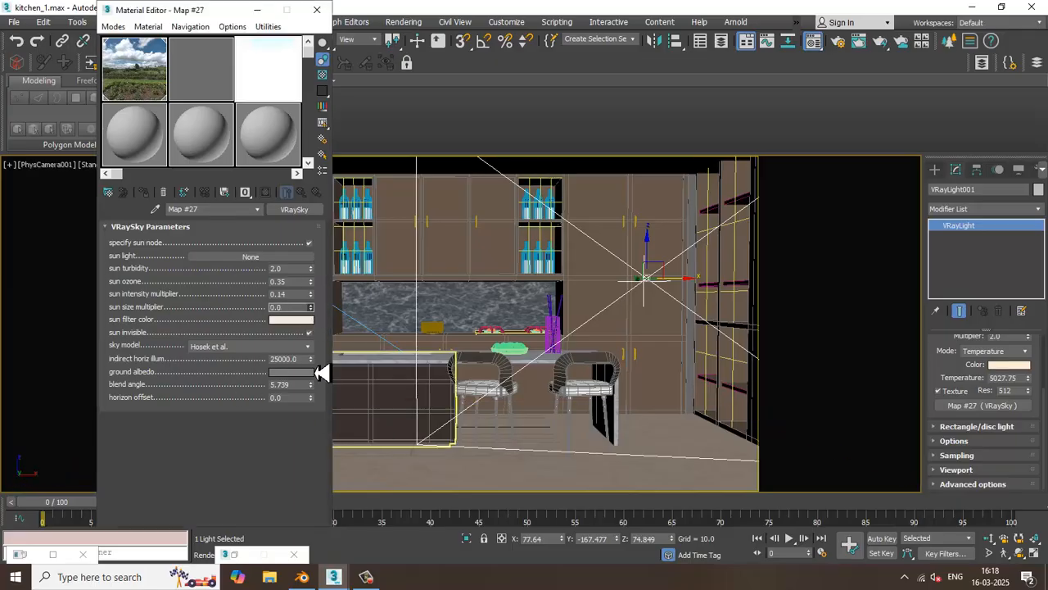
left_click(418, 22)
left_click(425, 50)
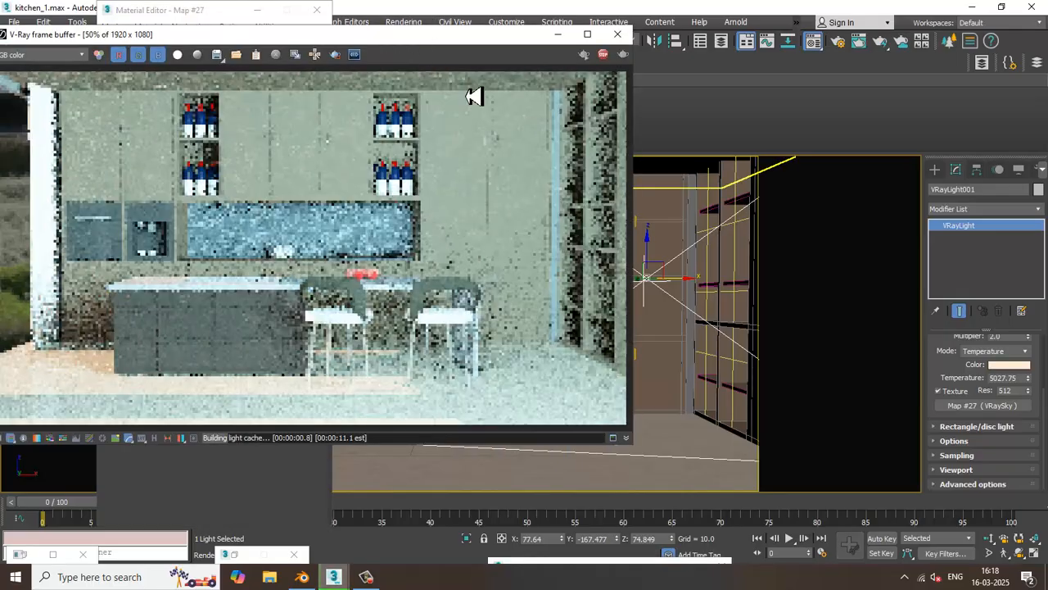
left_click(618, 33)
Clear the VRaySky texture from VRayLight001 and test-render the camera view without it
right_click(982, 405)
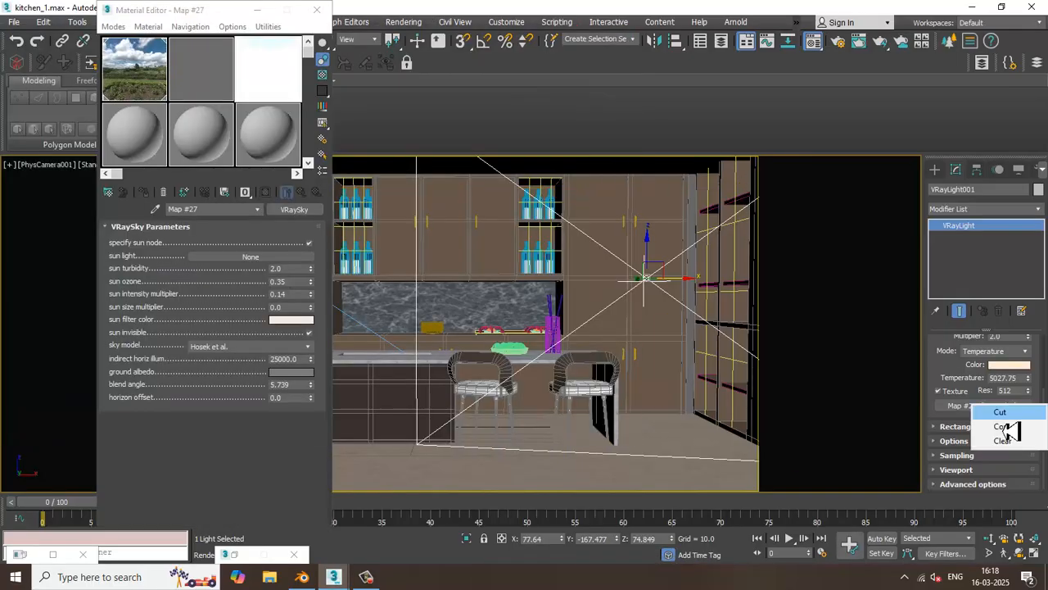
left_click(1007, 441)
left_click(403, 22)
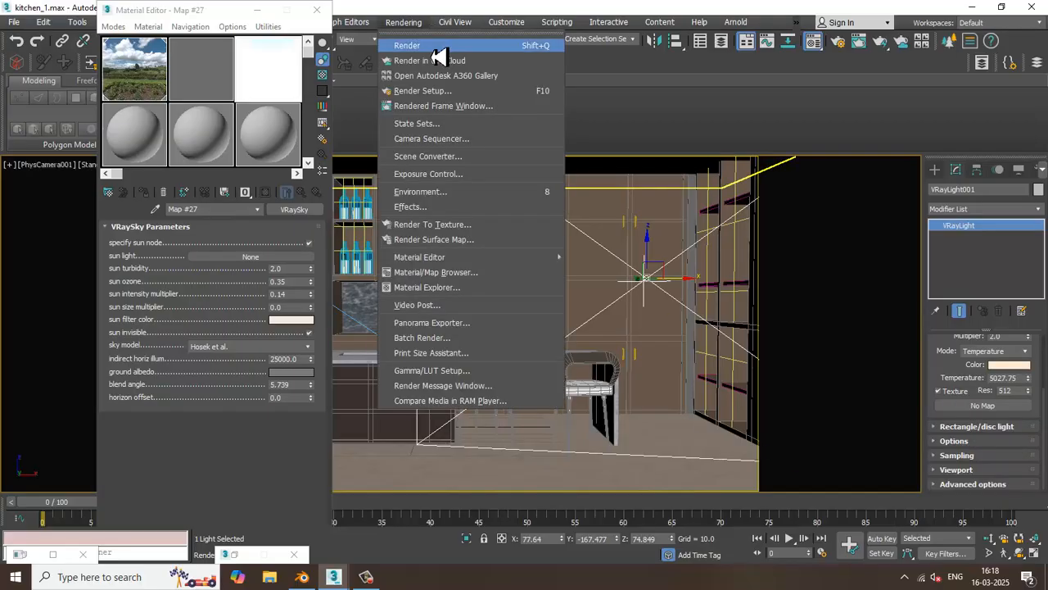
left_click(437, 50)
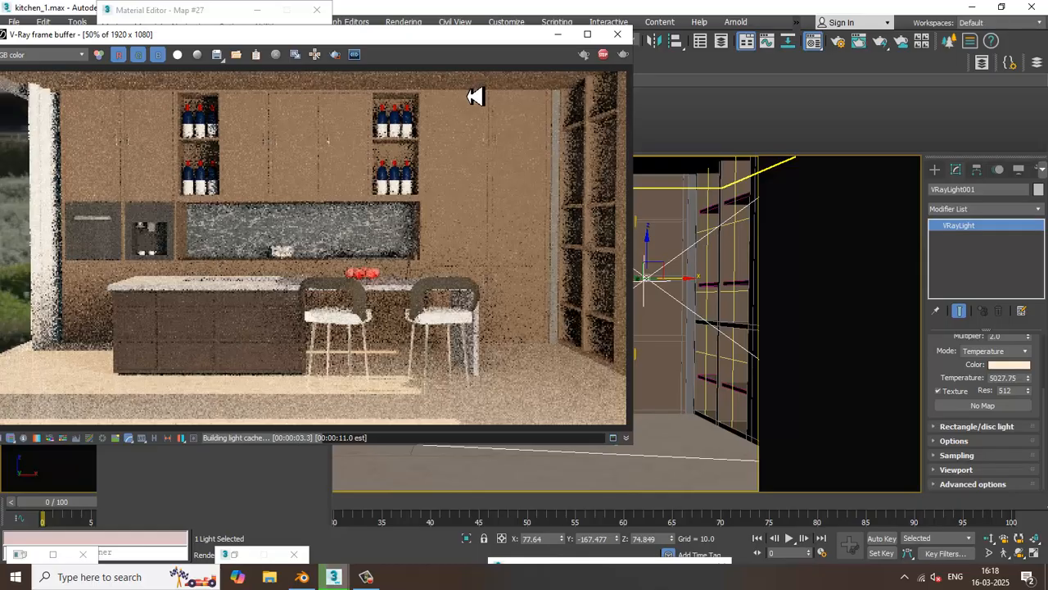
left_click(617, 33)
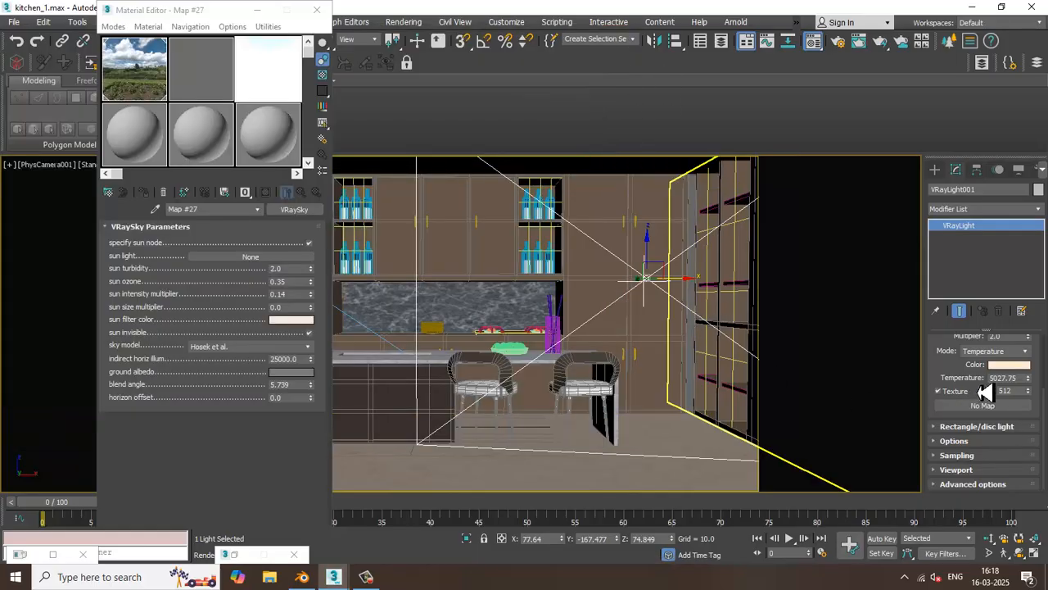
Set VRayLight001's multiplier to 1.0 and test-render the camera view
scroll(950, 377, "up", 2)
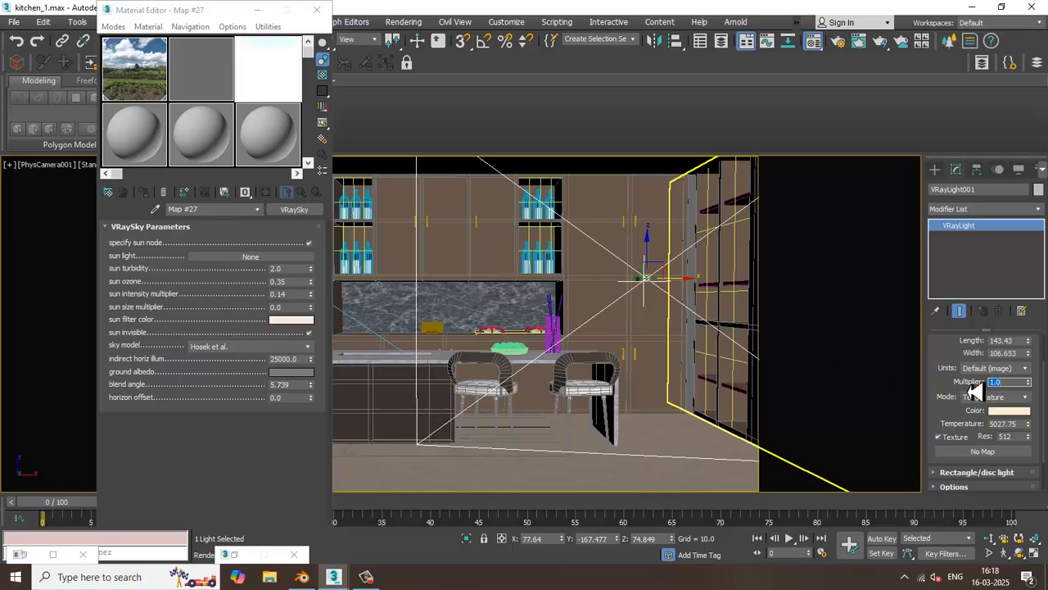
left_click(402, 22)
left_click(418, 50)
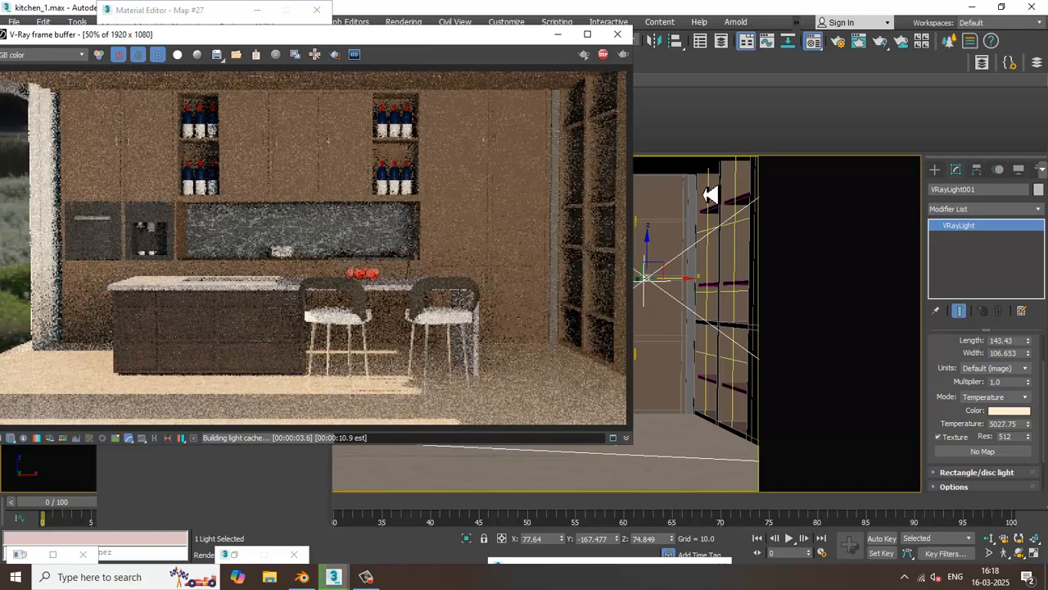
left_click(618, 34)
Minimize the material editor, select VRaySun001 in the perspective view, and return to the camera view
left_click(260, 11)
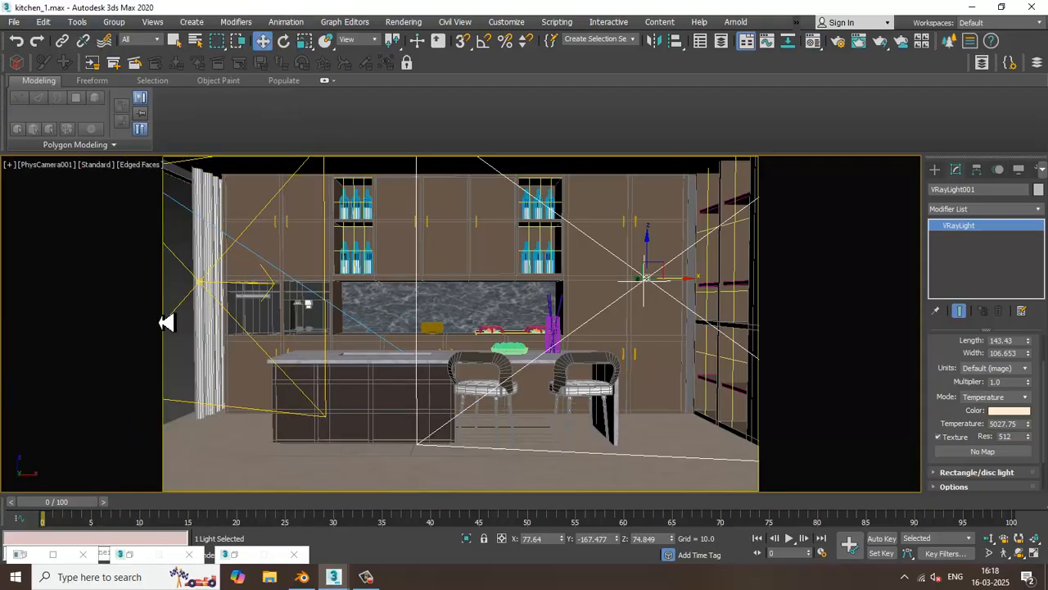
key("p")
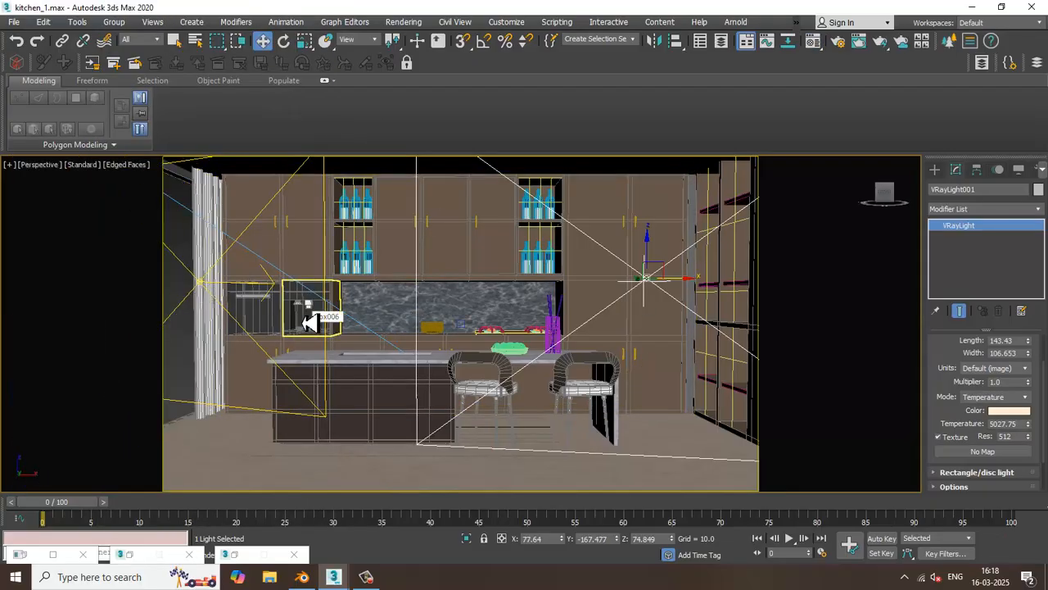
scroll(327, 311, "down", 10)
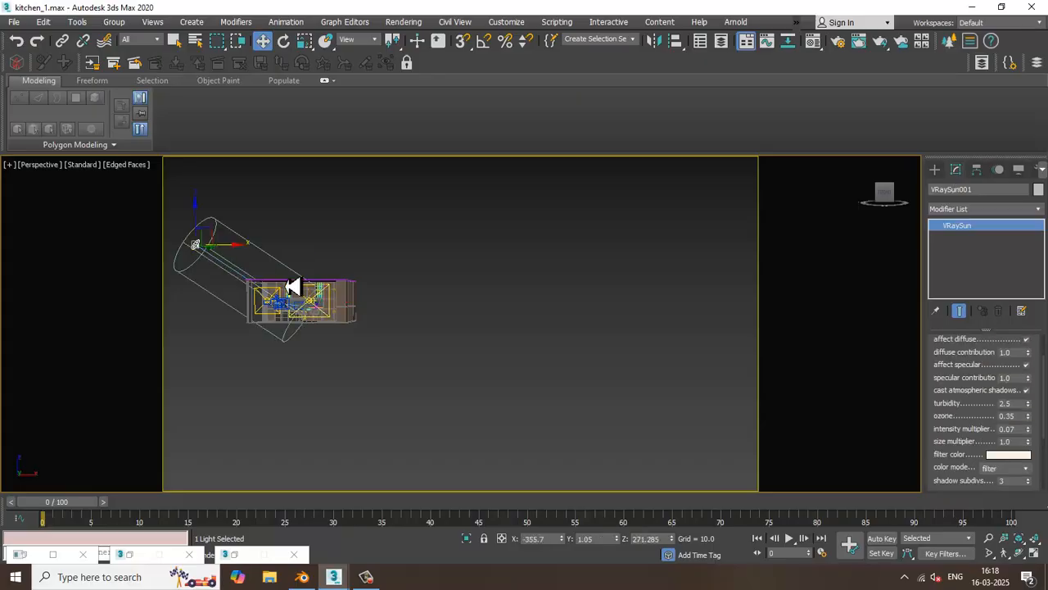
key("c")
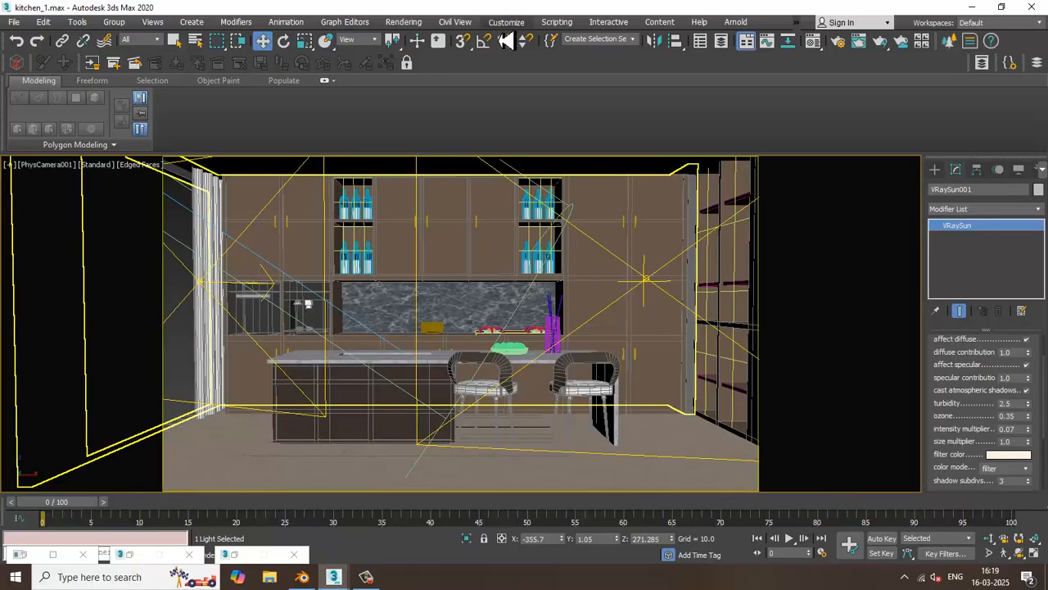
In the V-Ray render settings, switch the image sampler to advanced mode and set the bucket sampler's noise threshold to 0.001
left_click(404, 23)
left_click(463, 92)
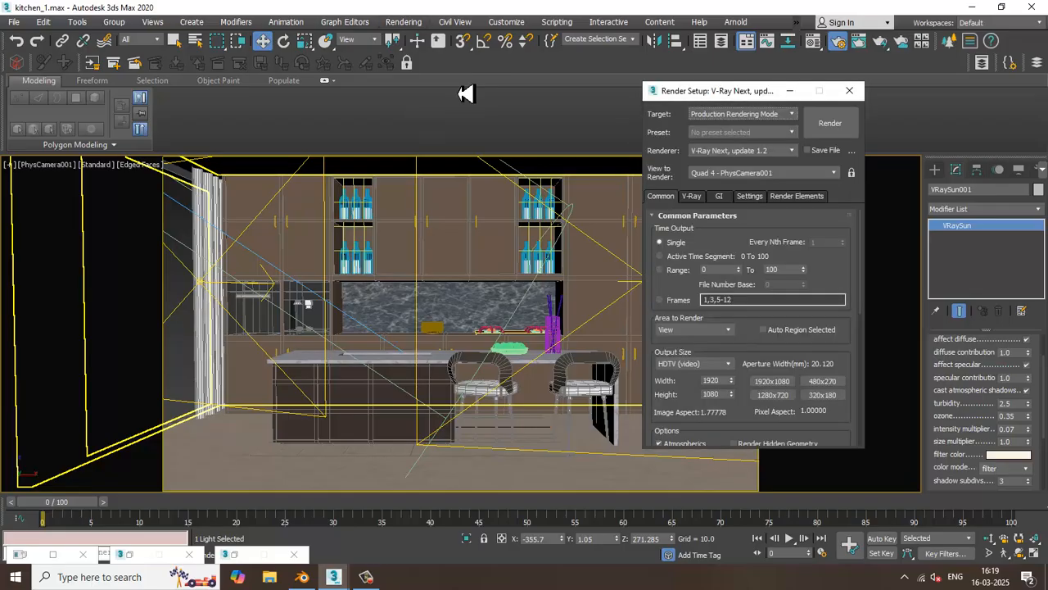
left_click(692, 196)
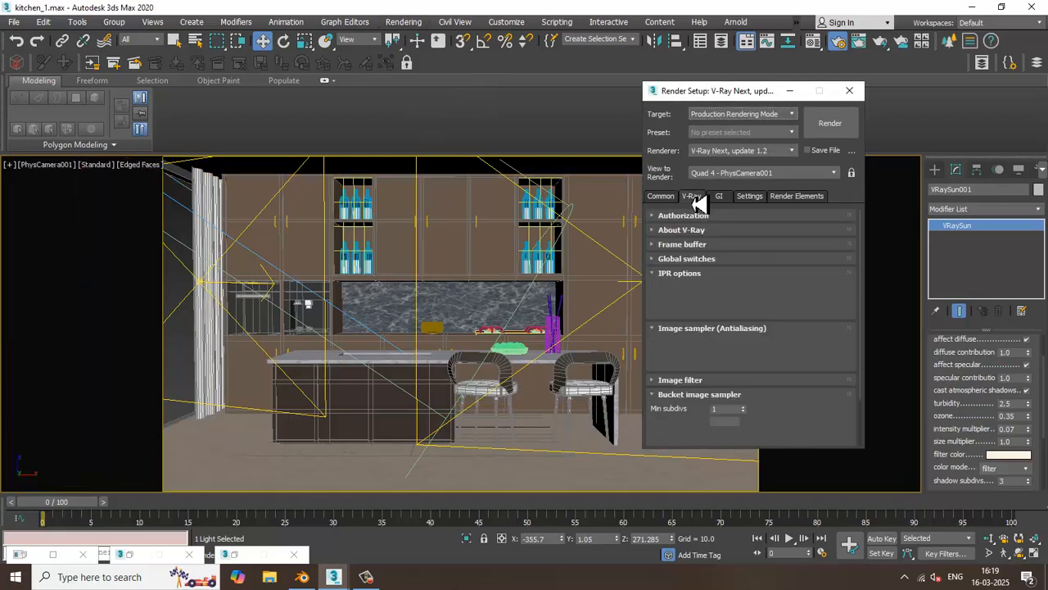
left_click(733, 381)
scroll(725, 352, "down", 4)
left_click(823, 237)
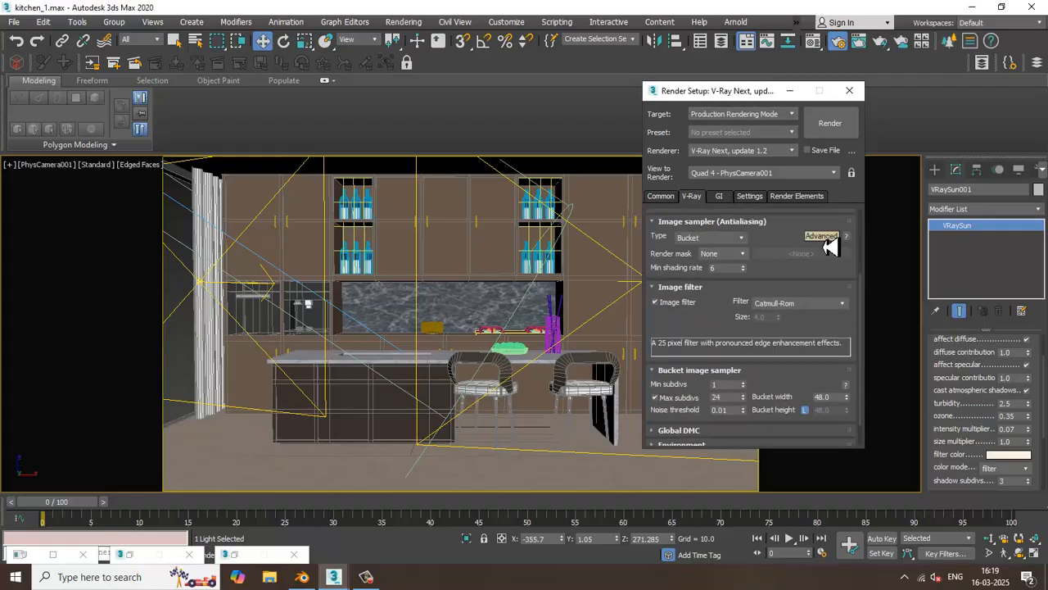
left_click_drag(734, 413, 701, 414)
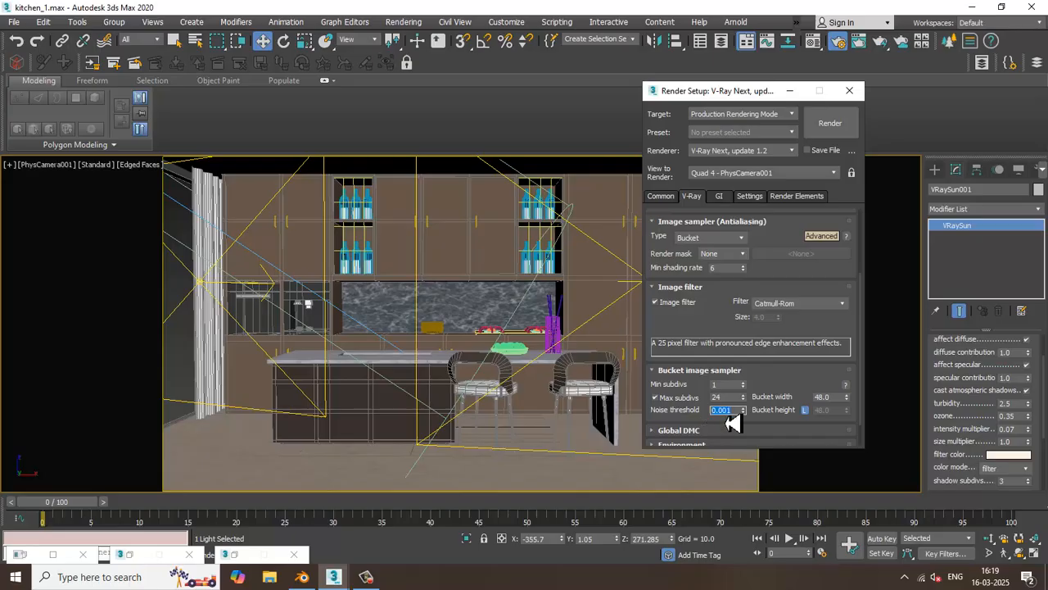
Switch Global DMC to advanced mode, enable local subdivs, and set its noise threshold to 0.001
scroll(714, 327, "down", 3)
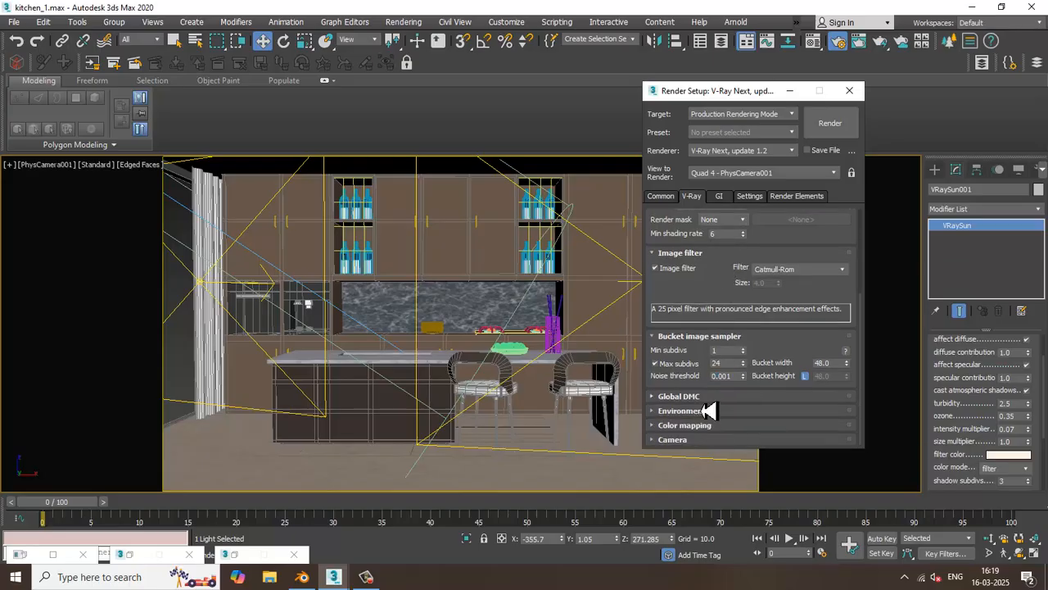
left_click(709, 407)
left_click(822, 377)
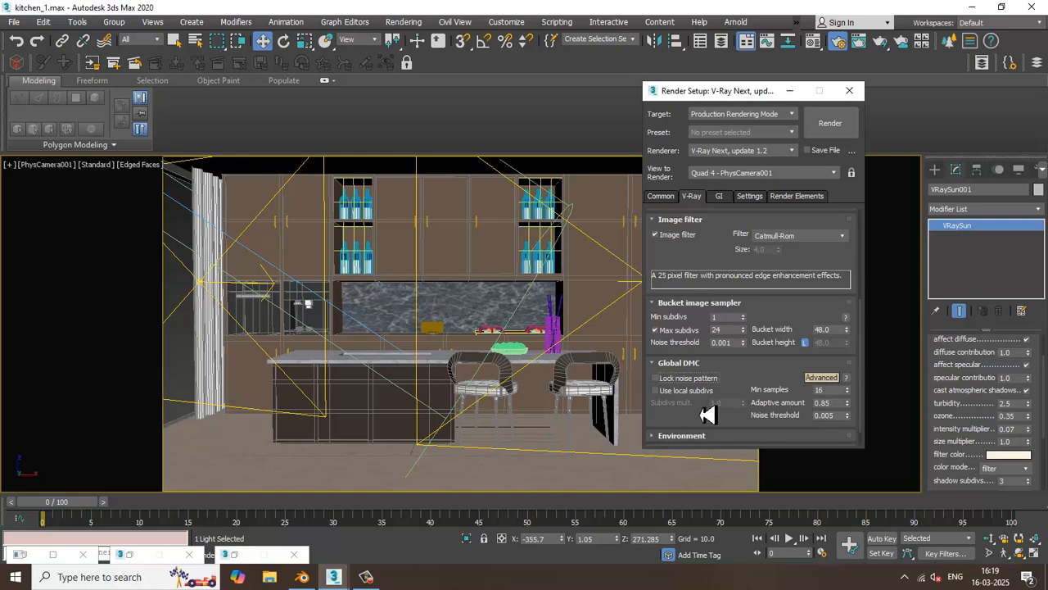
left_click(684, 392)
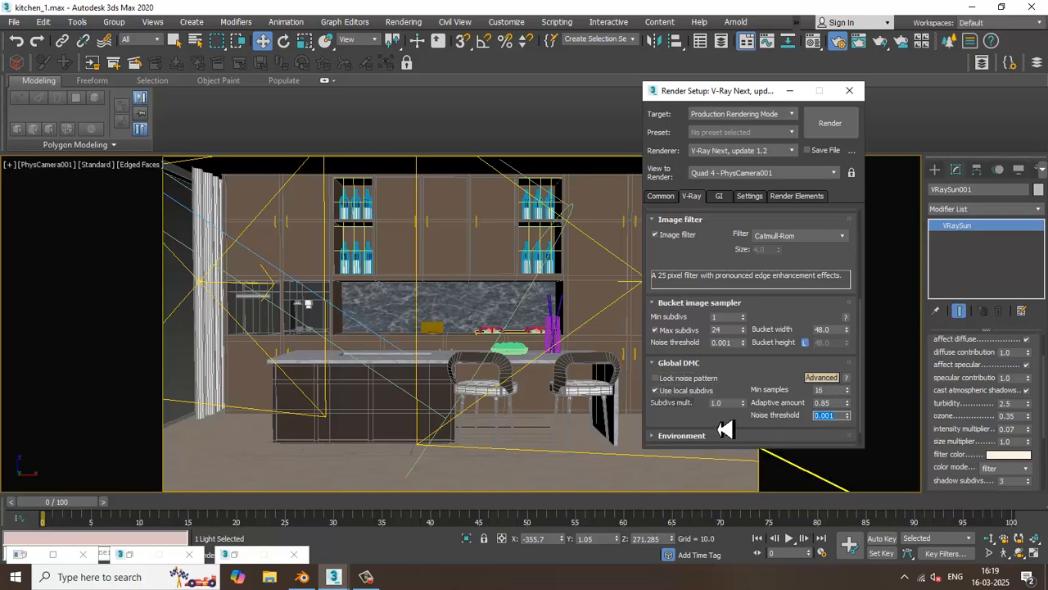
Assign the VRayHDRI map from the material editor as the GI environment map and test-render the camera view
left_click(670, 438)
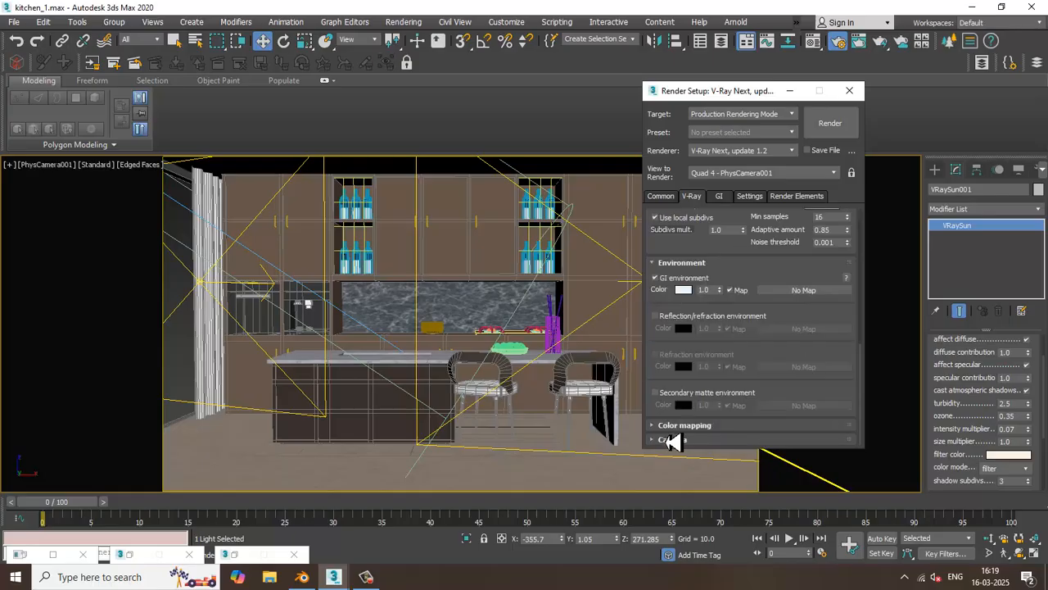
key("m")
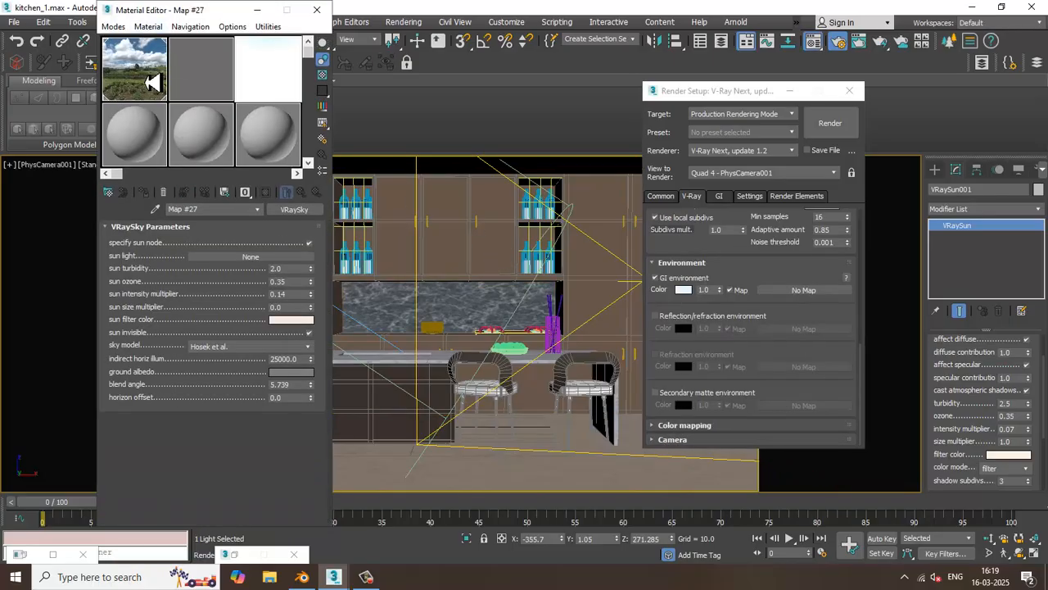
left_click_drag(811, 299, 811, 299)
left_click(719, 308)
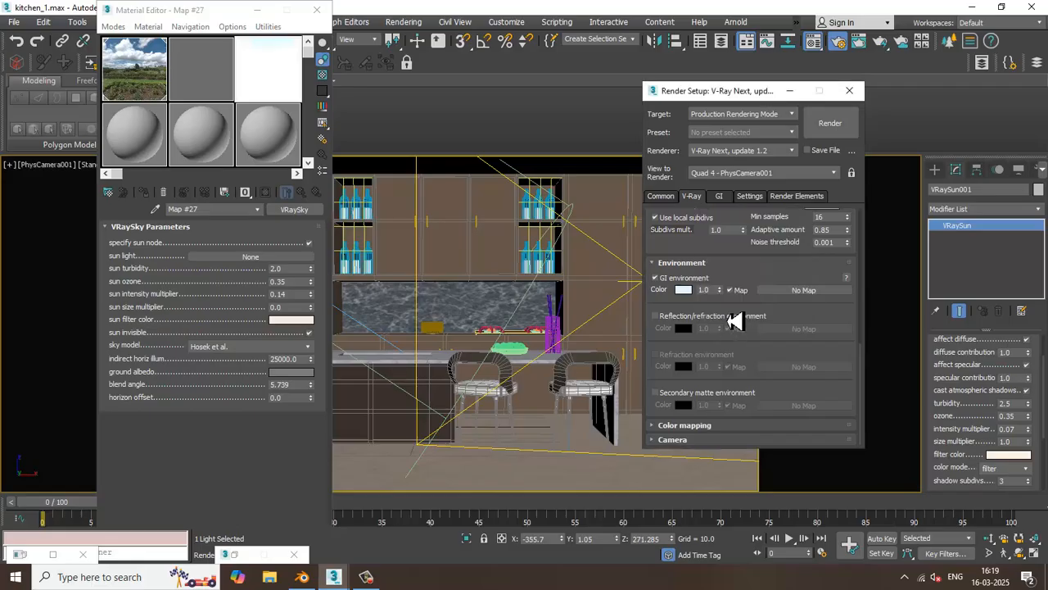
left_click(410, 24)
left_click(422, 45)
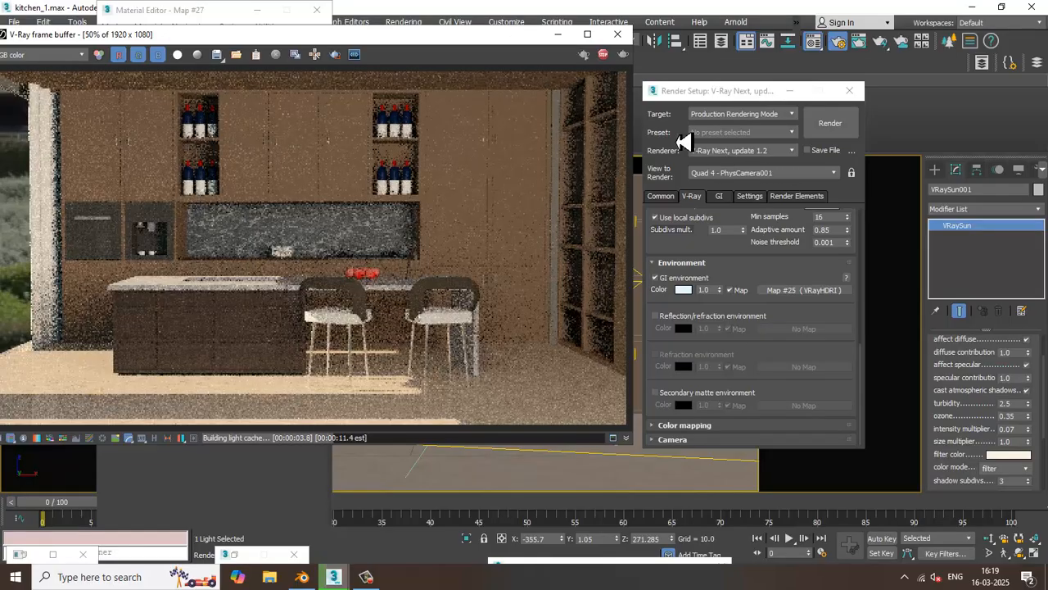
left_click(619, 36)
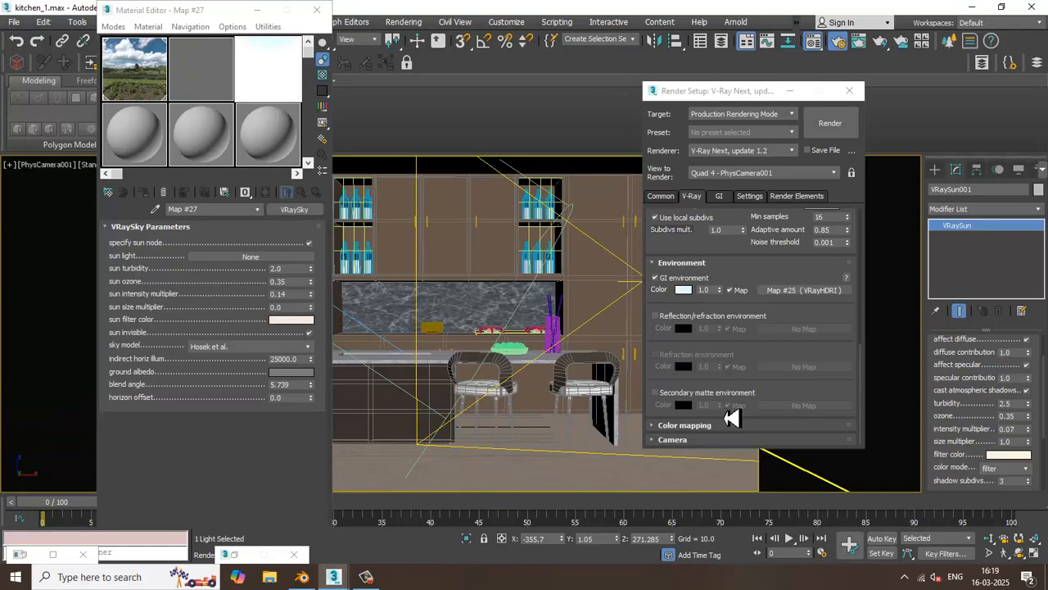
Try the HSV exponential color mapping type with a test render of the camera view
left_click(685, 424)
left_click(734, 401)
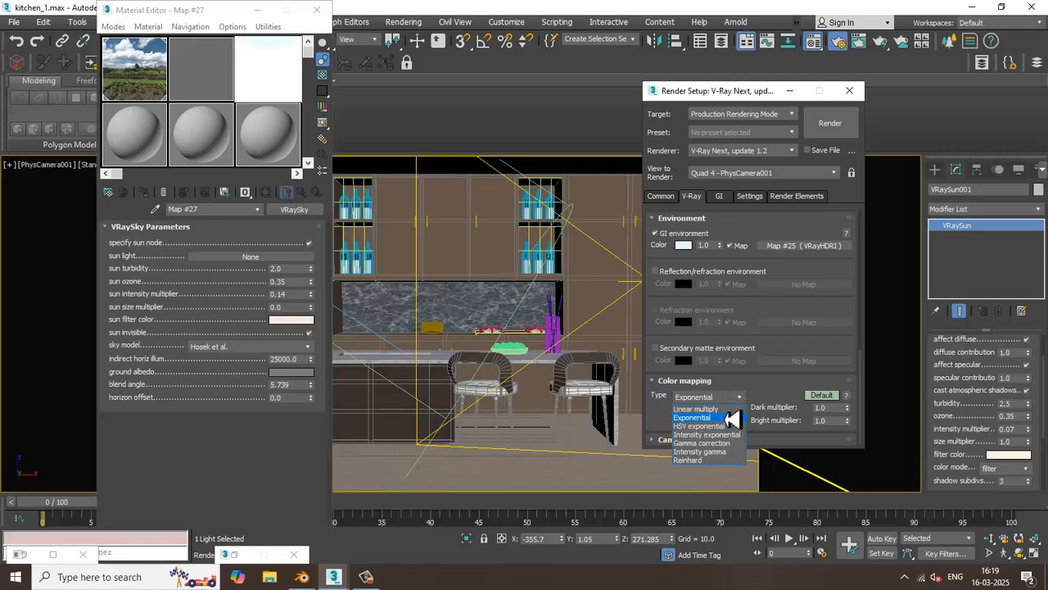
left_click(724, 426)
left_click(822, 134)
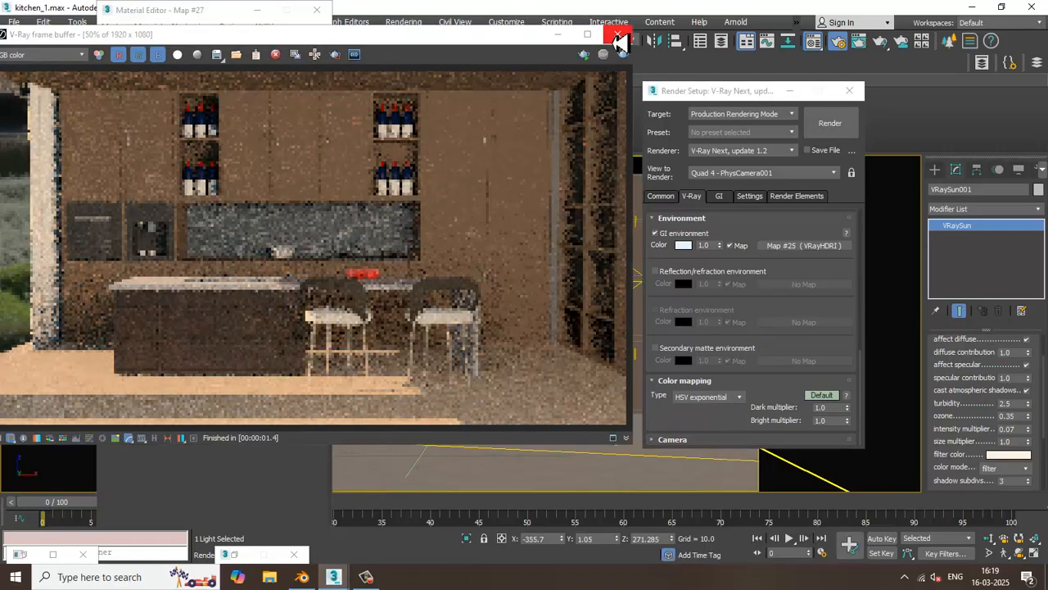
left_click(618, 35)
Set the color mapping type to Exponential and switch its settings to advanced mode
left_click(734, 397)
left_click(726, 415)
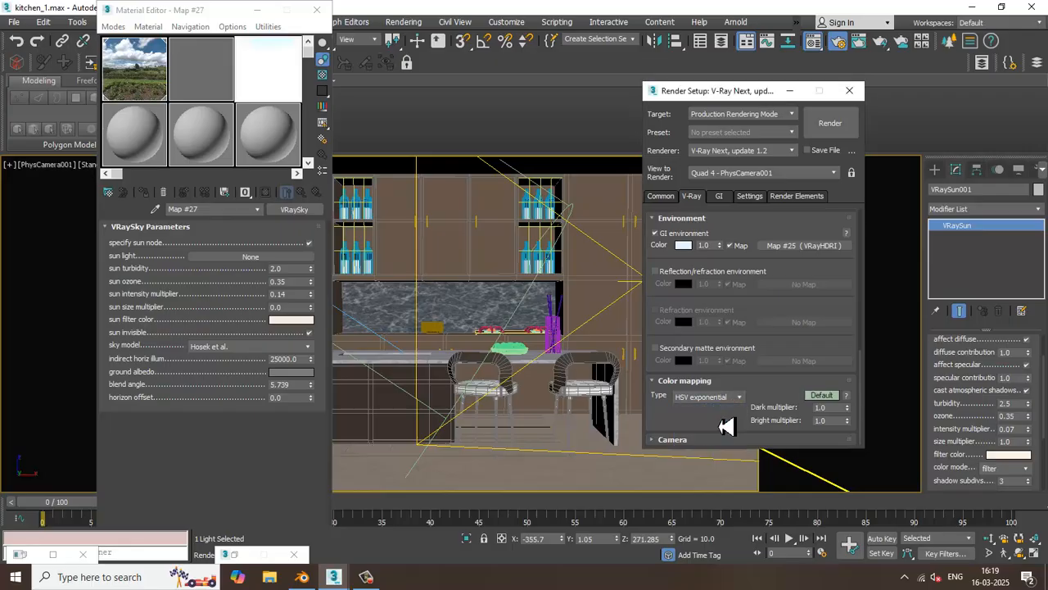
left_click(825, 397)
scroll(766, 292, "down", 2)
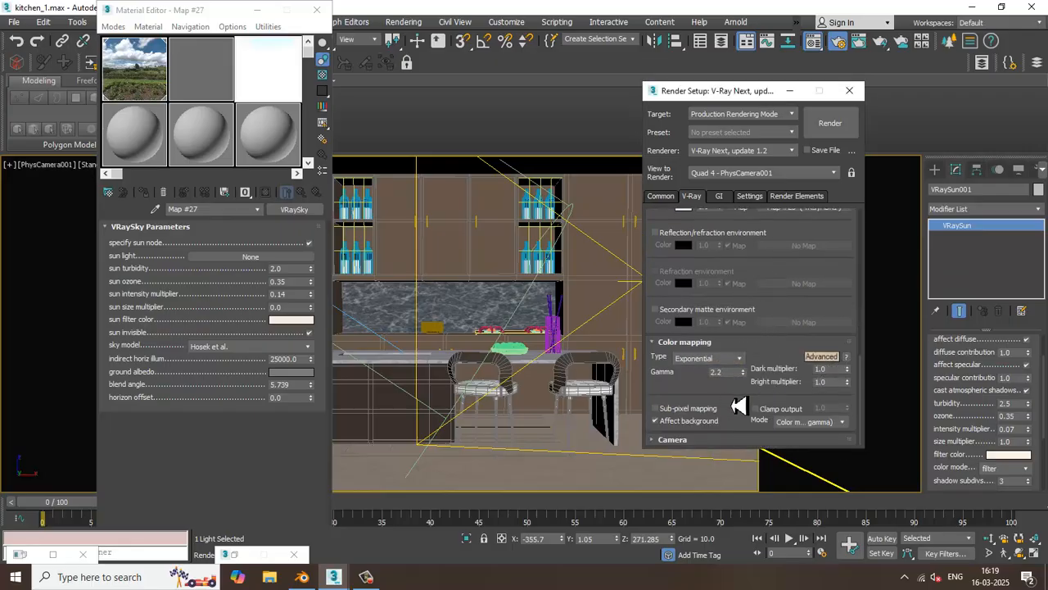
Switch global illumination to expert mode and set the irradiance map to the High preset with 165 subdivs and 70 interpolation samples
left_click(719, 196)
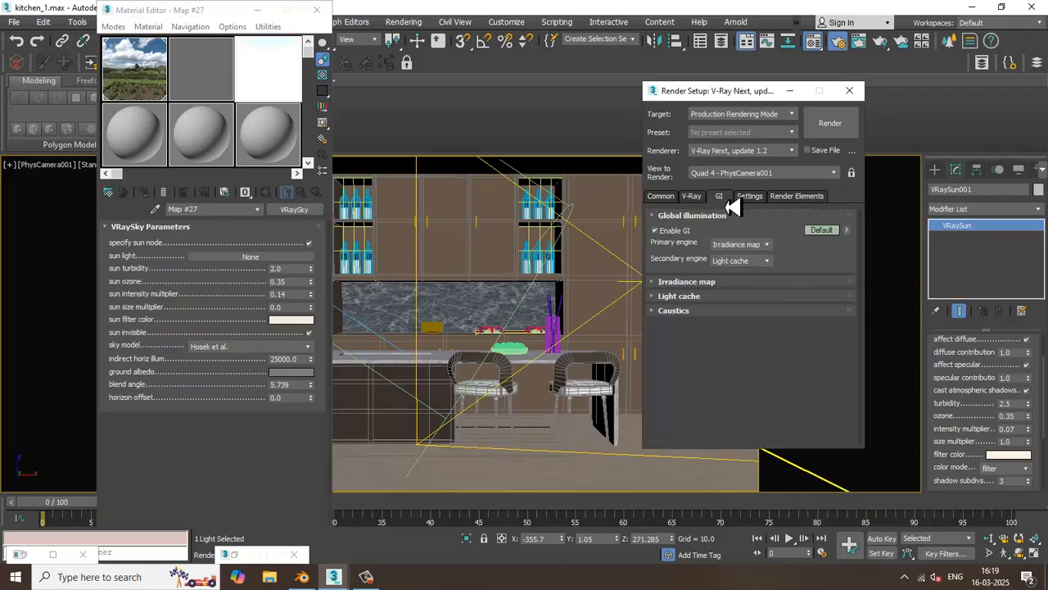
left_click(826, 232)
left_click(824, 230)
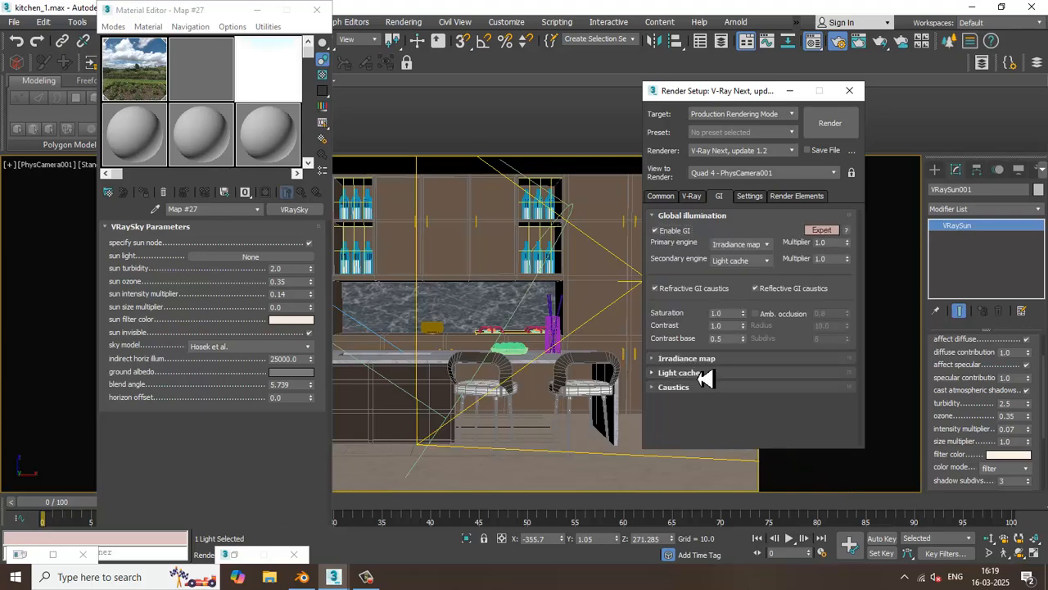
left_click(714, 359)
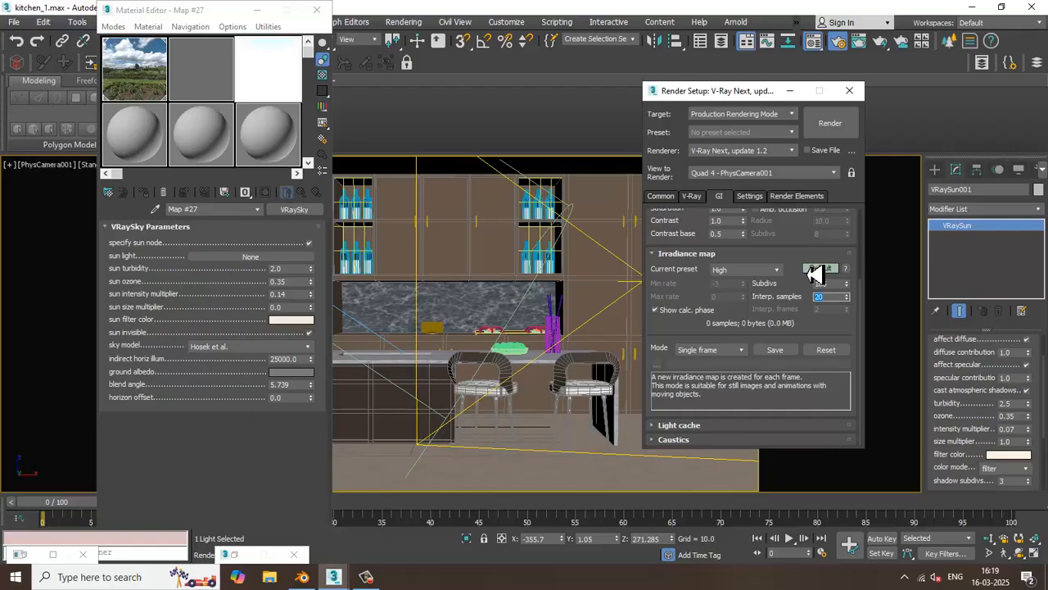
Set the light cache subdivs to 1100 and test-render the camera view
left_click(696, 425)
left_click_drag(732, 360, 669, 354)
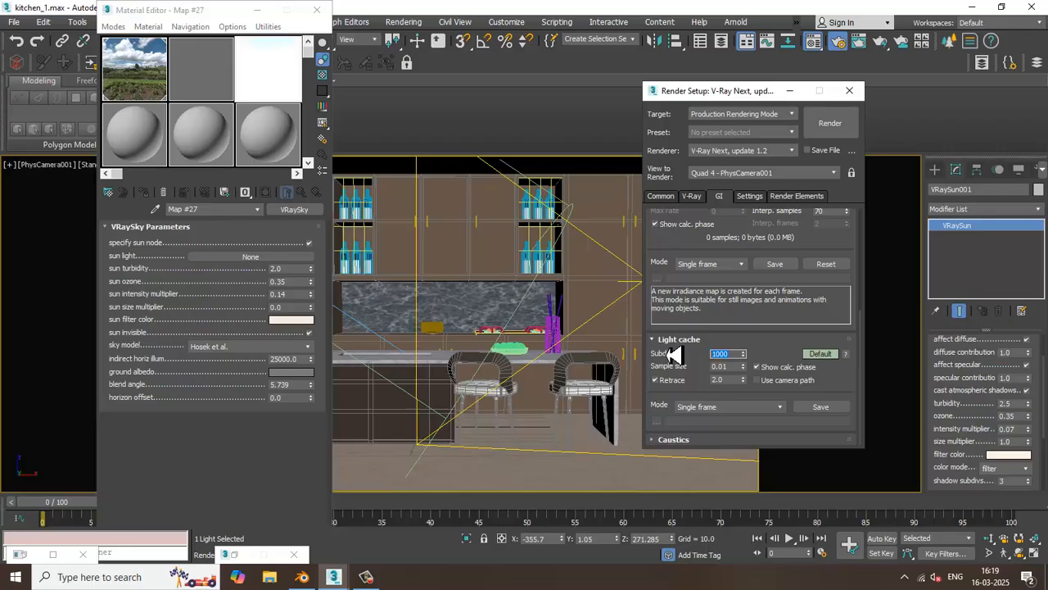
left_click(847, 129)
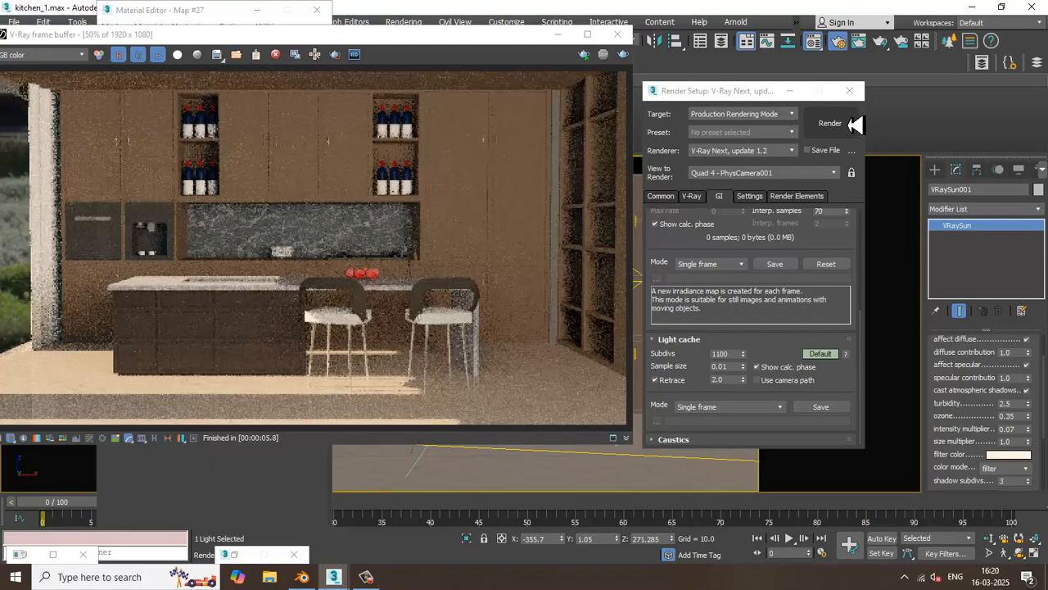
left_click(617, 34)
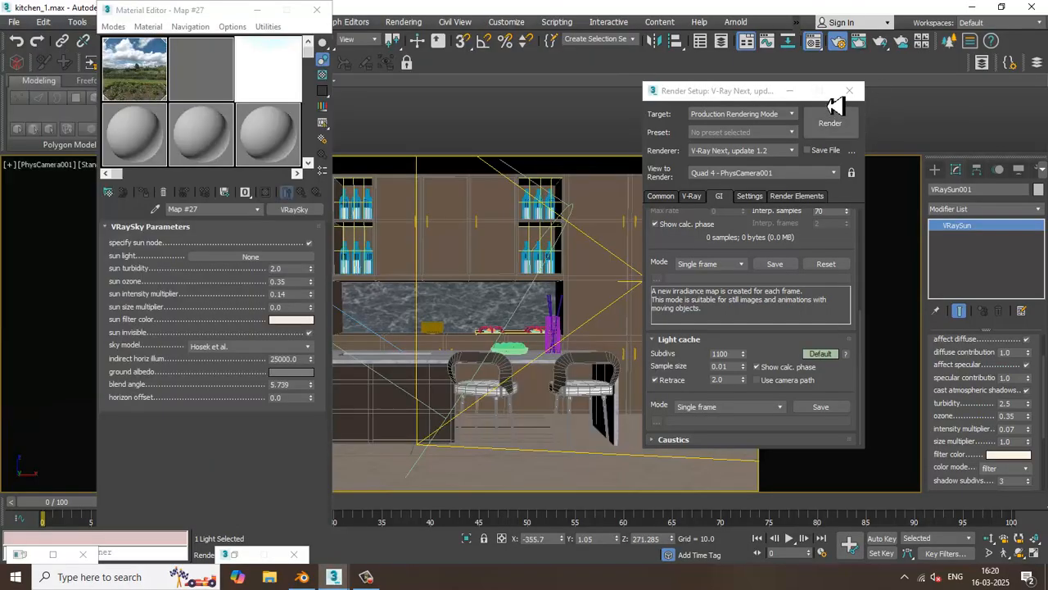
Close the render settings, minimize the material editor, and clone VRayLight002 as one independent copy in the perspective view
left_click(849, 90)
left_click(256, 10)
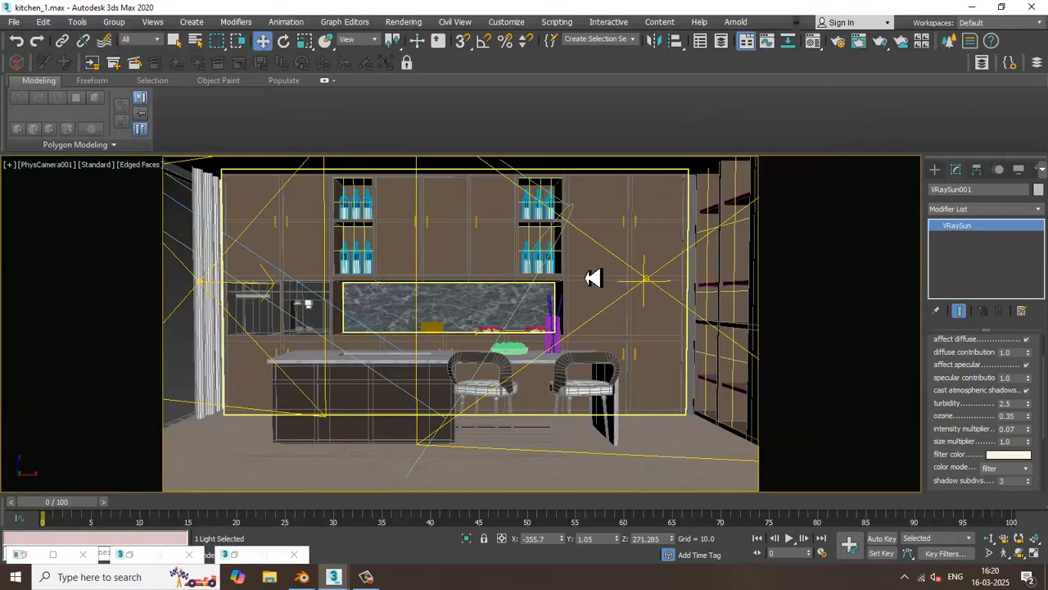
key("p")
middle_click_drag(585, 288, 548, 314, "alt")
left_click(508, 305)
mouse_move(500, 292)
left_mouse_down()
mouse_move(428, 262)
mouse_move(459, 274)
left_mouse_up()
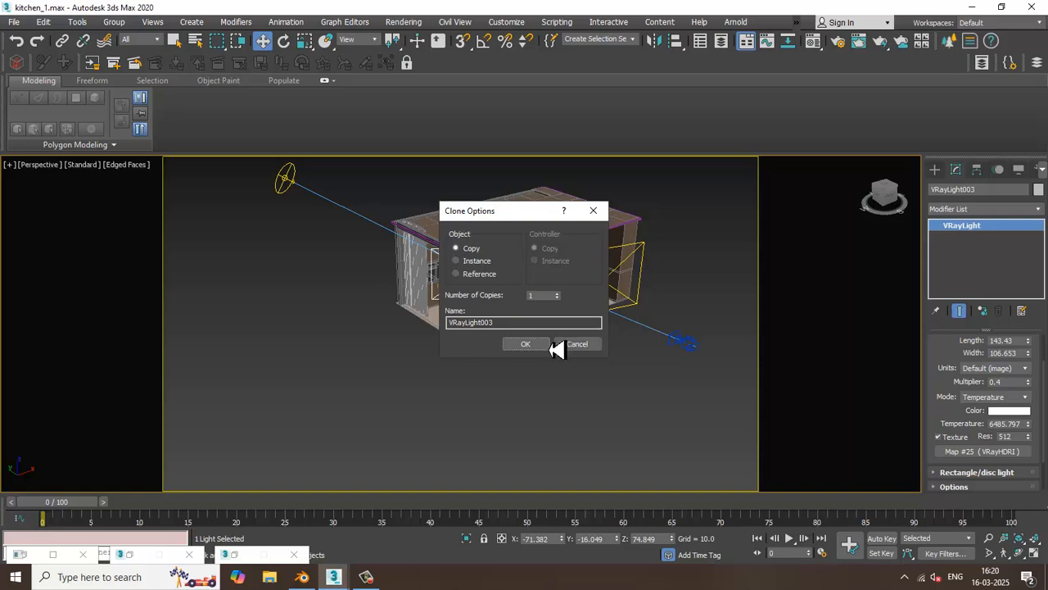
left_click(547, 345)
Rotate the copied plane light about its vertical axis so that it faces the open shelves
middle_click_drag(550, 305, 486, 283, "alt")
scroll(487, 283, "up", 5)
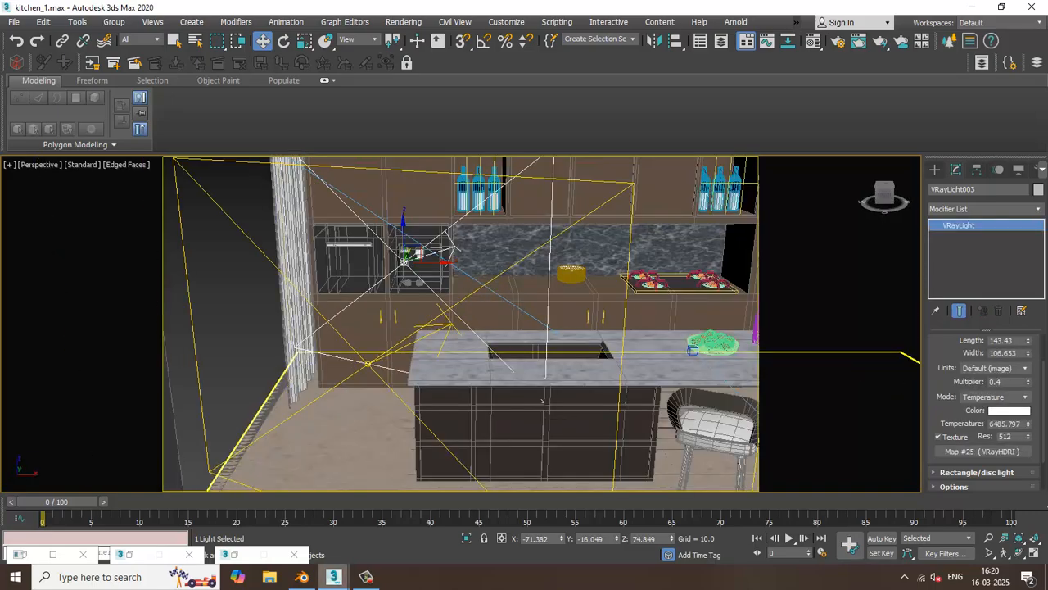
scroll(397, 300, "up", 3)
scroll(407, 290, "down", 6)
middle_click_drag(407, 290, 445, 278, "alt")
key("e")
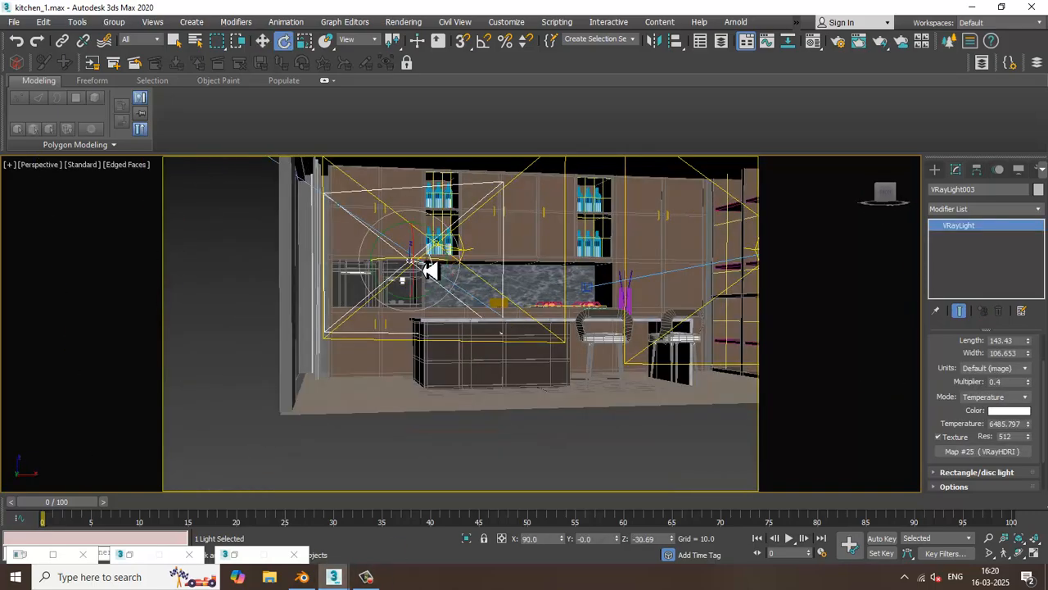
left_click_drag(430, 271, 362, 274)
middle_click_drag(362, 274, 462, 279, "alt")
Scale the copied light to about 82% and move it above the island to about X 24.4, Z 107.9
key("w")
left_click_drag(461, 278, 590, 275)
middle_click_drag(590, 274, 539, 266, "alt")
key("r")
middle_click_drag(546, 215, 550, 241, "alt")
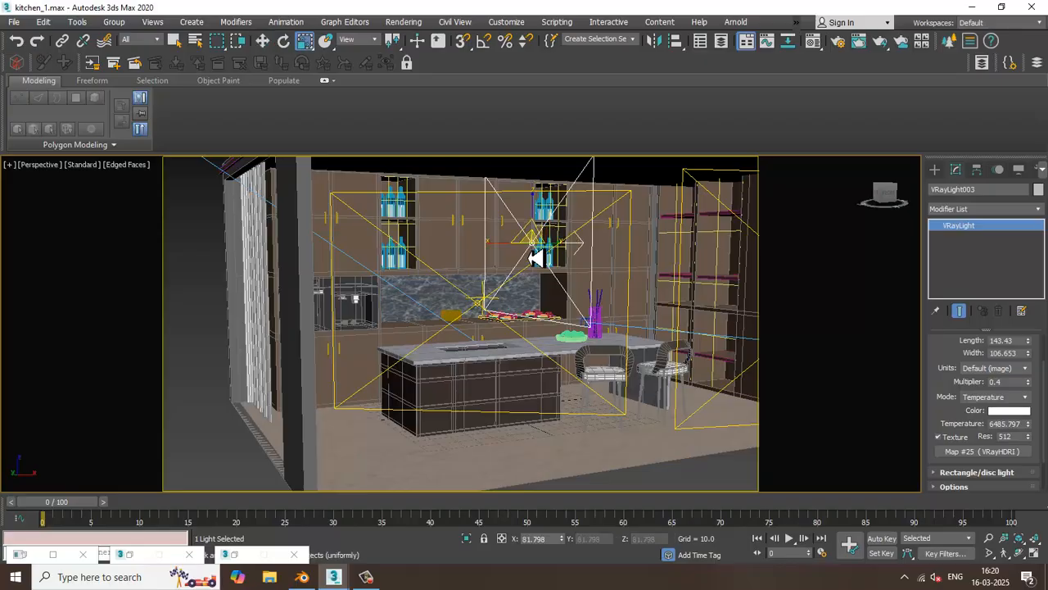
left_click_drag(543, 241, 557, 279)
middle_click_drag(558, 280, 576, 278, "alt")
key("w")
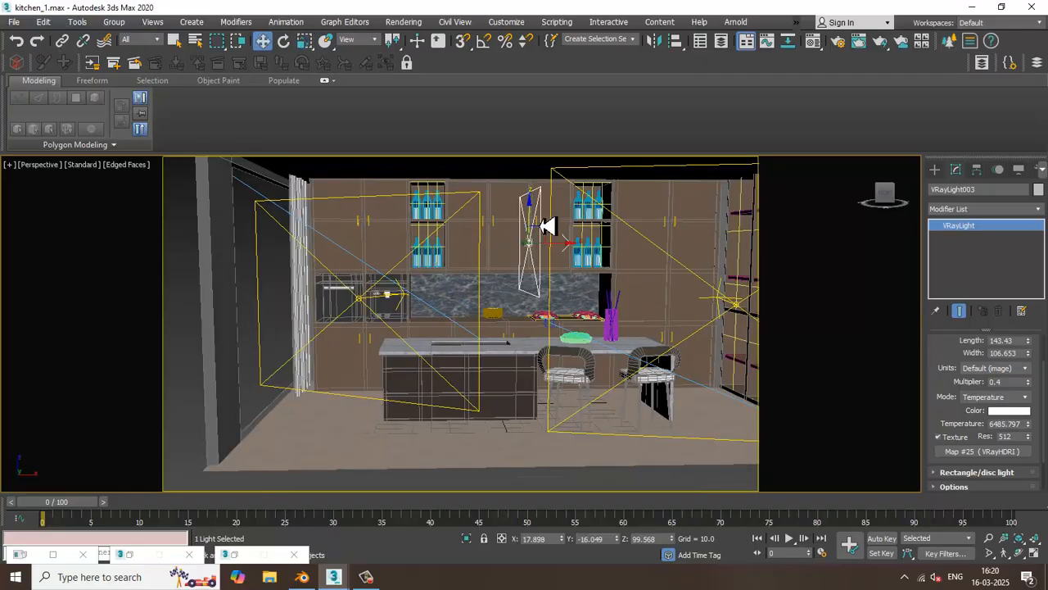
left_click_drag(539, 221, 539, 201)
middle_click_drag(538, 201, 574, 205, "alt")
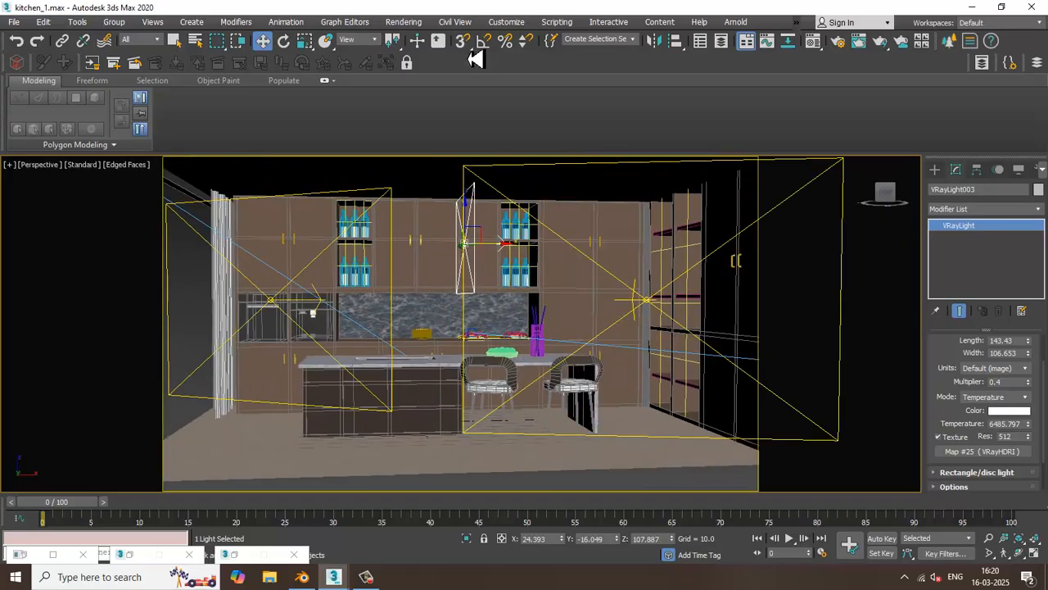
Test-render the perspective view with the copied plane light above the island
left_click(407, 24)
left_click(425, 49)
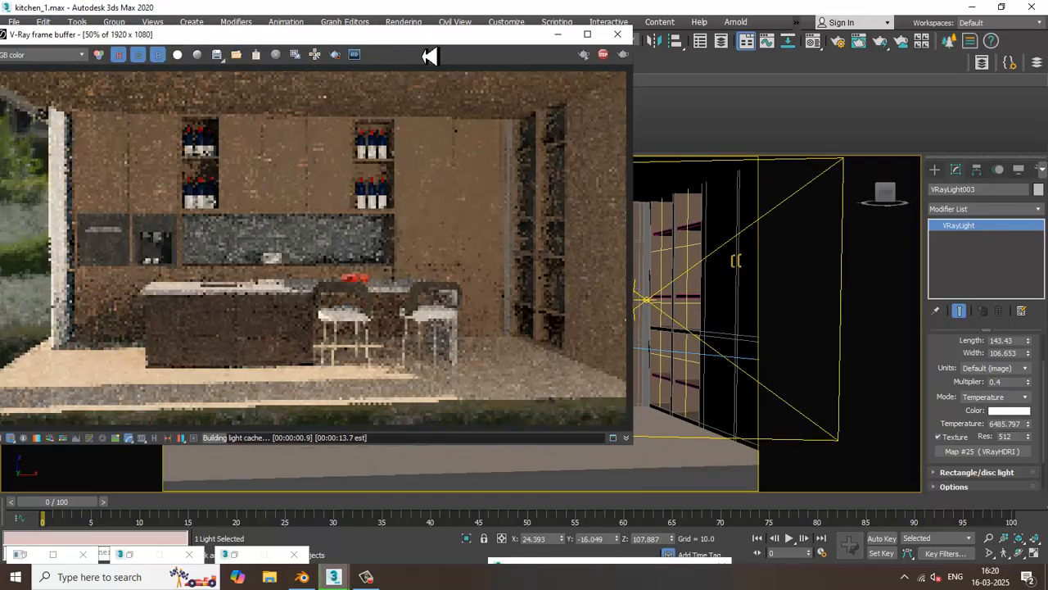
left_click(617, 33)
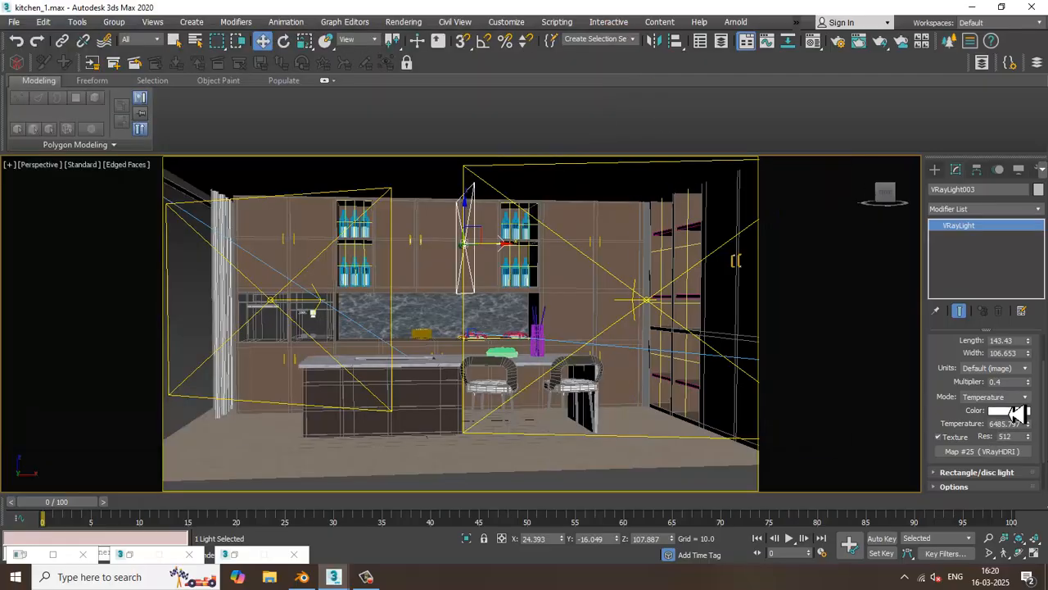
Set VRayLight003's multiplier to 1.0 and test-render the perspective view again
left_click_drag(1024, 382, 922, 385)
type("1")
key("Return")
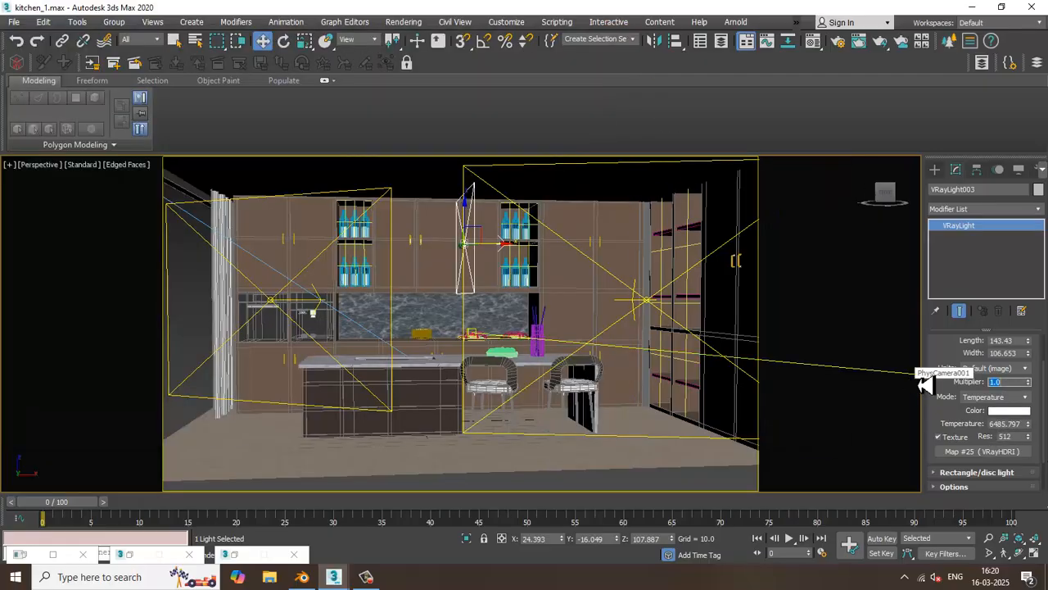
left_click(403, 22)
left_click(409, 40)
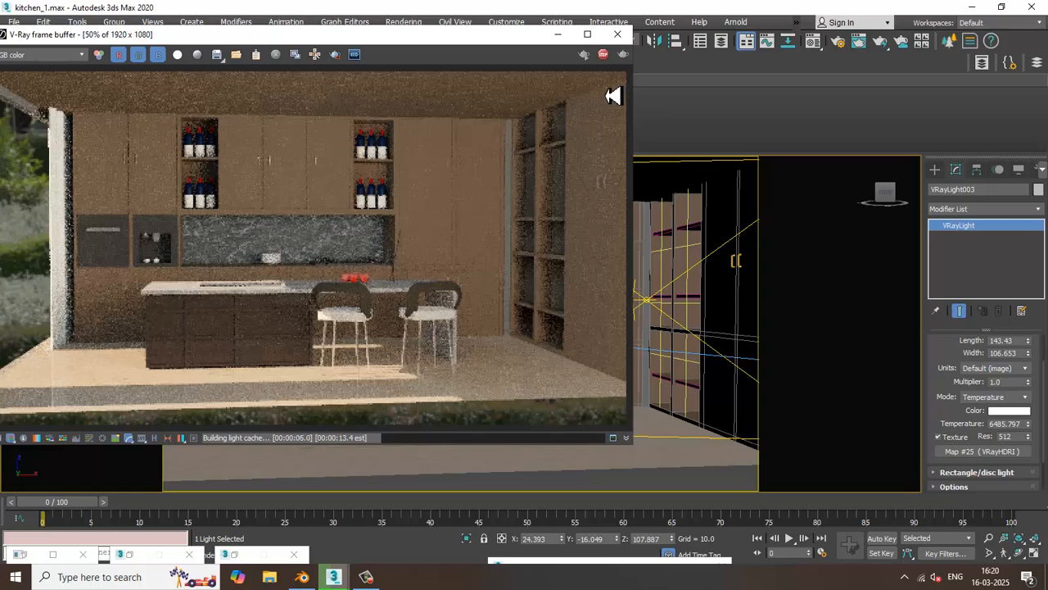
left_click(617, 34)
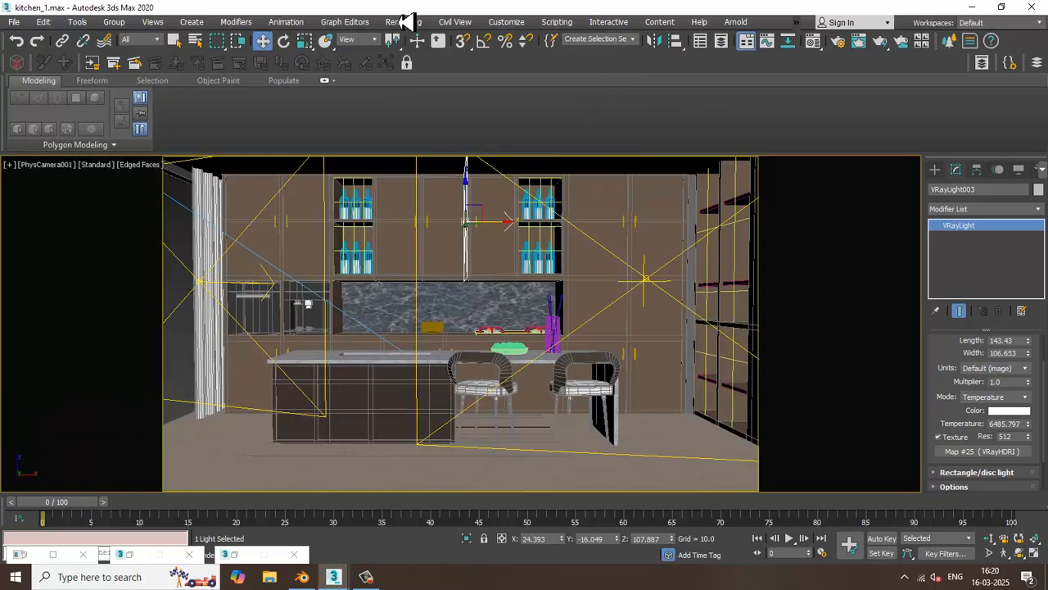
Assign a Color Correction map as the texture of VRayLight001, the large plane light facing the cabinets
left_click(206, 290)
scroll(942, 324, "down", 2)
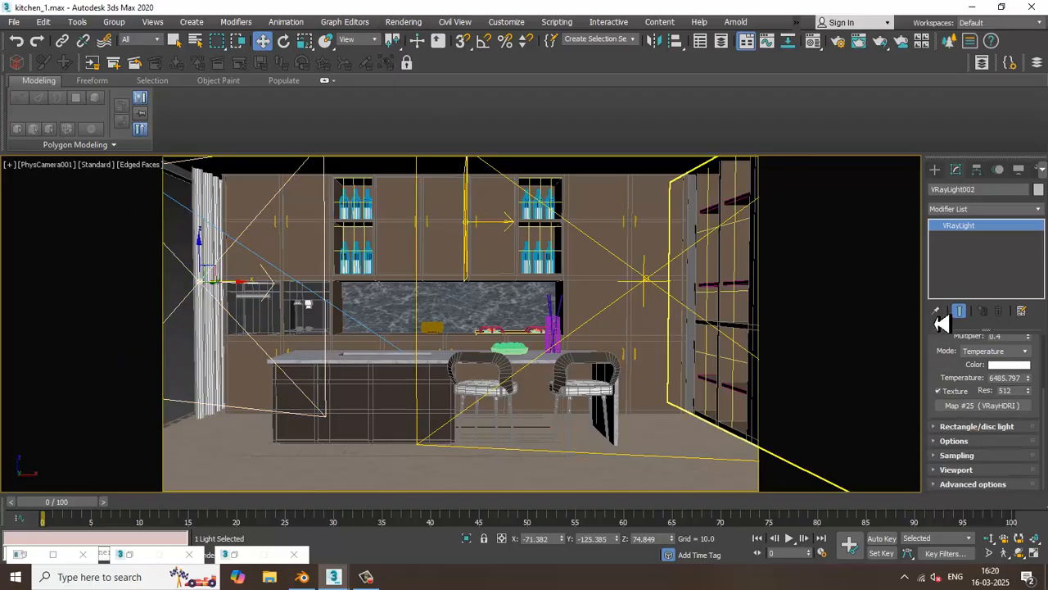
left_click(647, 281)
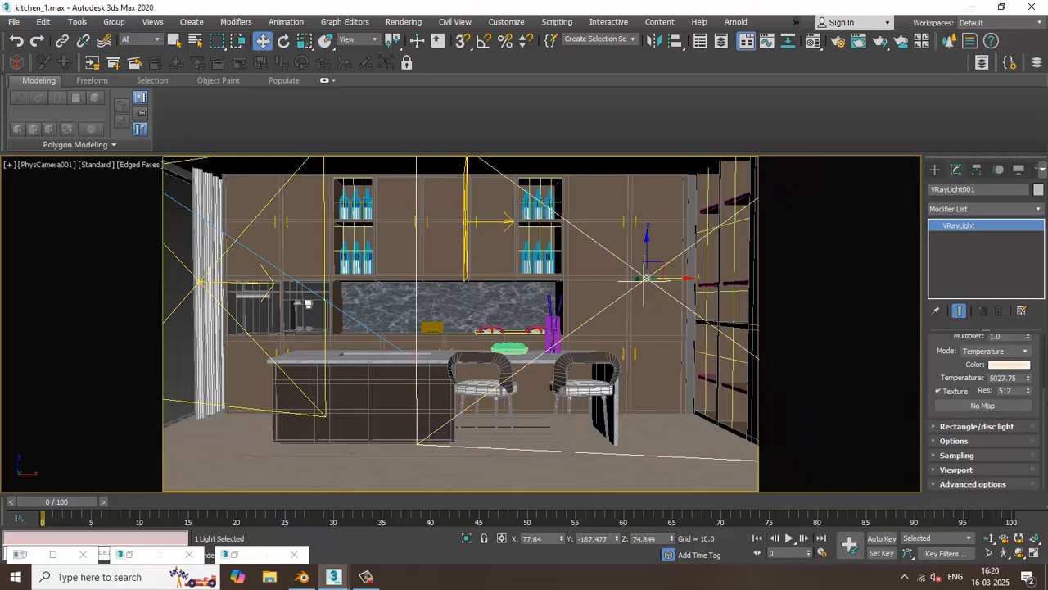
left_click(991, 406)
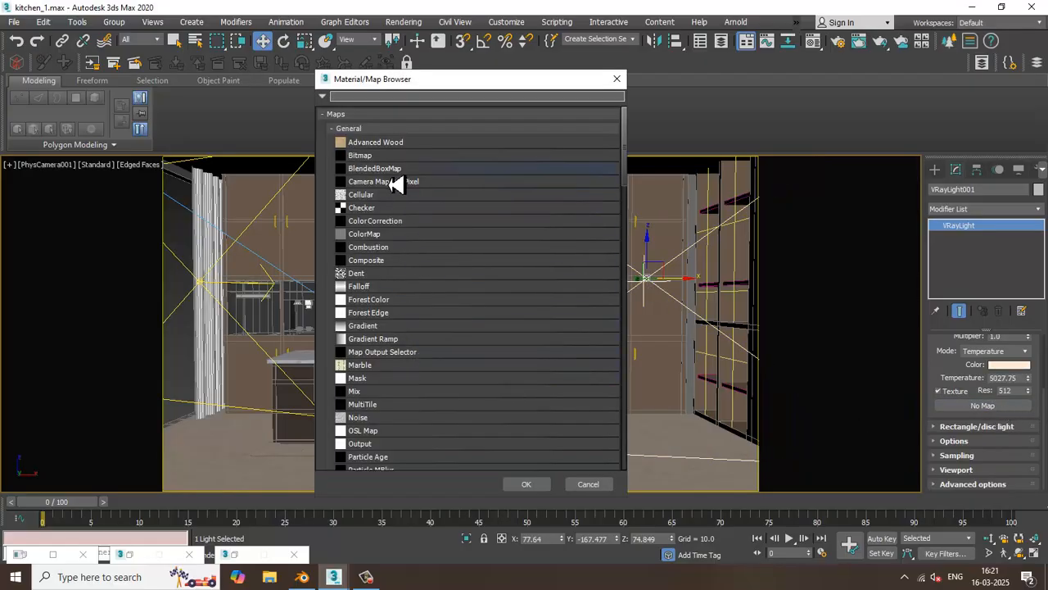
scroll(424, 374, "down", 5)
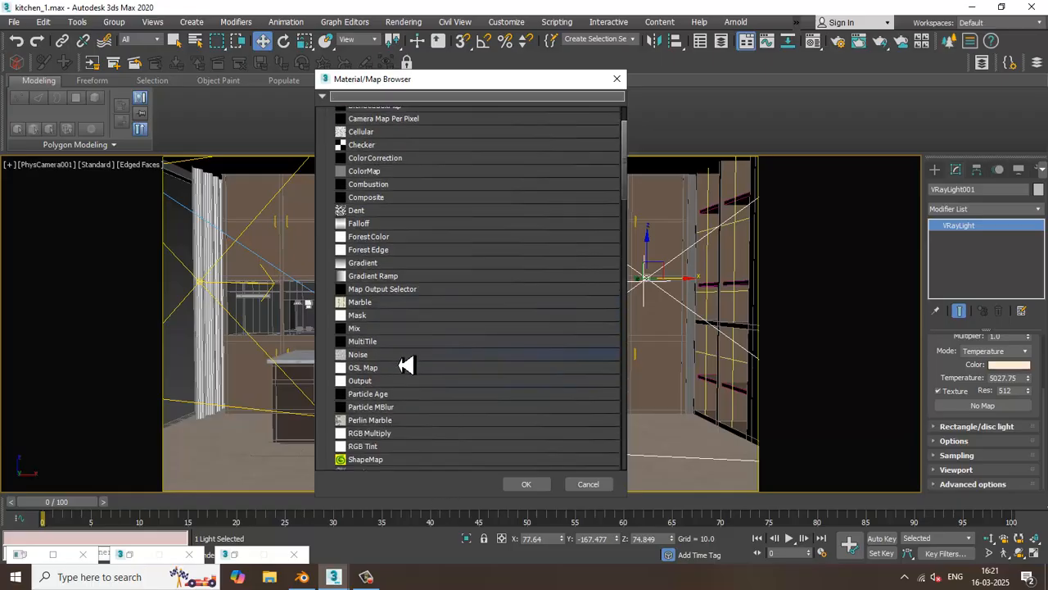
scroll(435, 376, "down", 6)
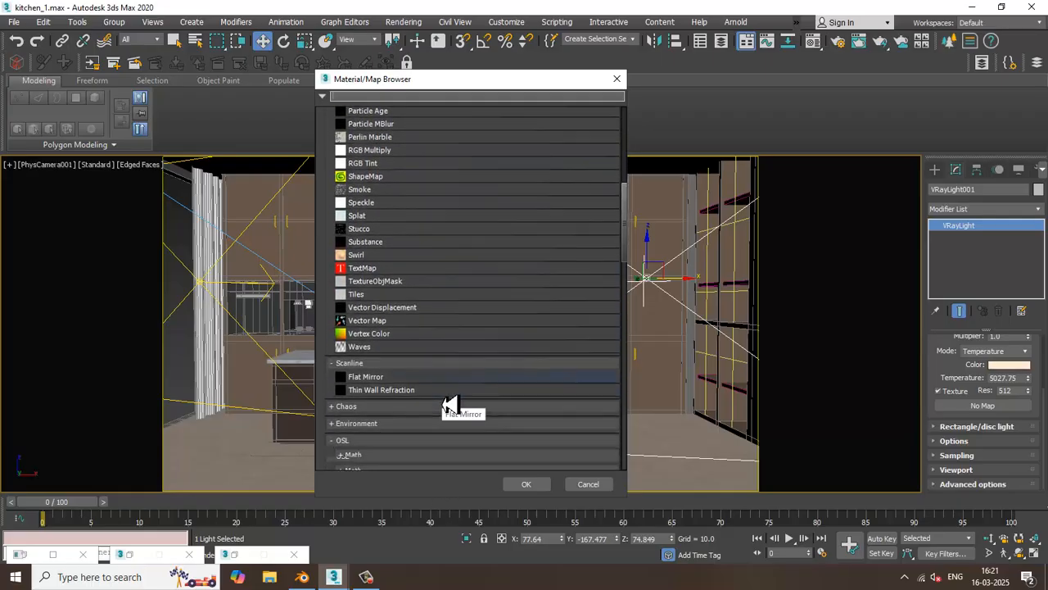
scroll(467, 407, "down", 1)
left_click_drag(631, 269, 625, 163)
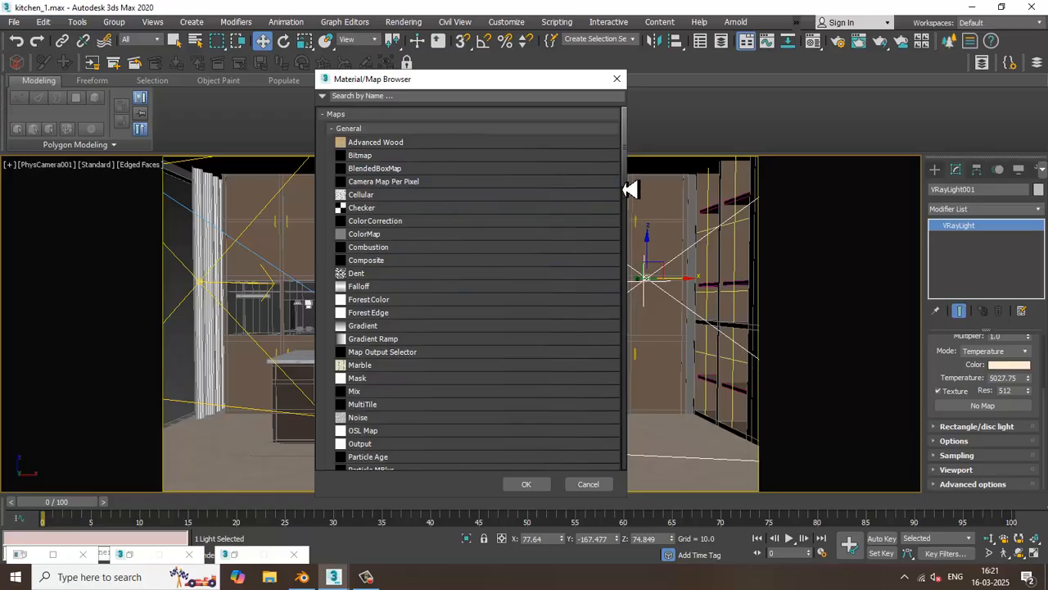
left_click_drag(631, 179, 604, 117)
left_click(384, 97)
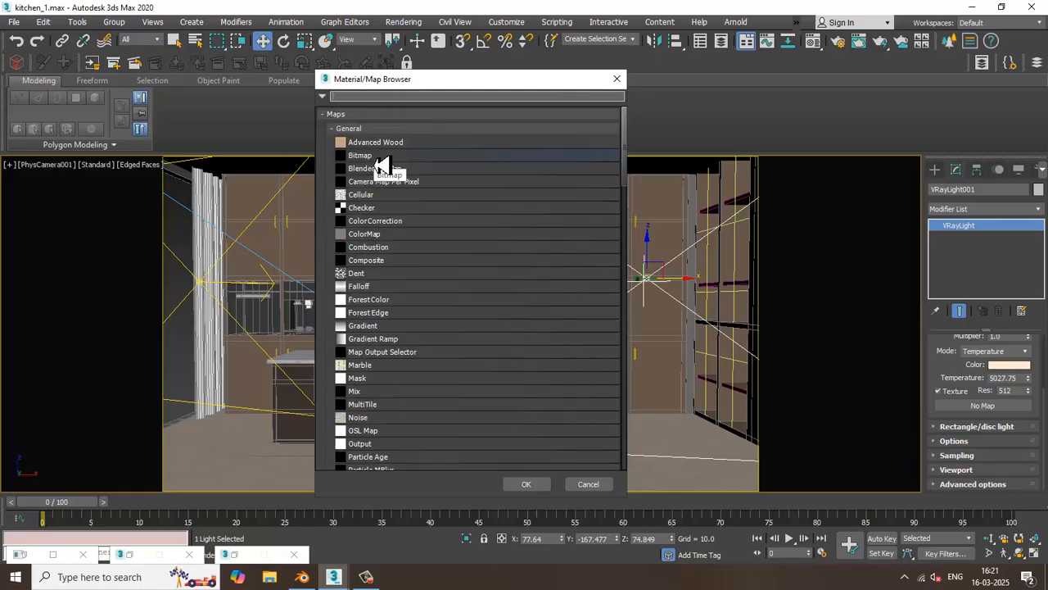
type("colo")
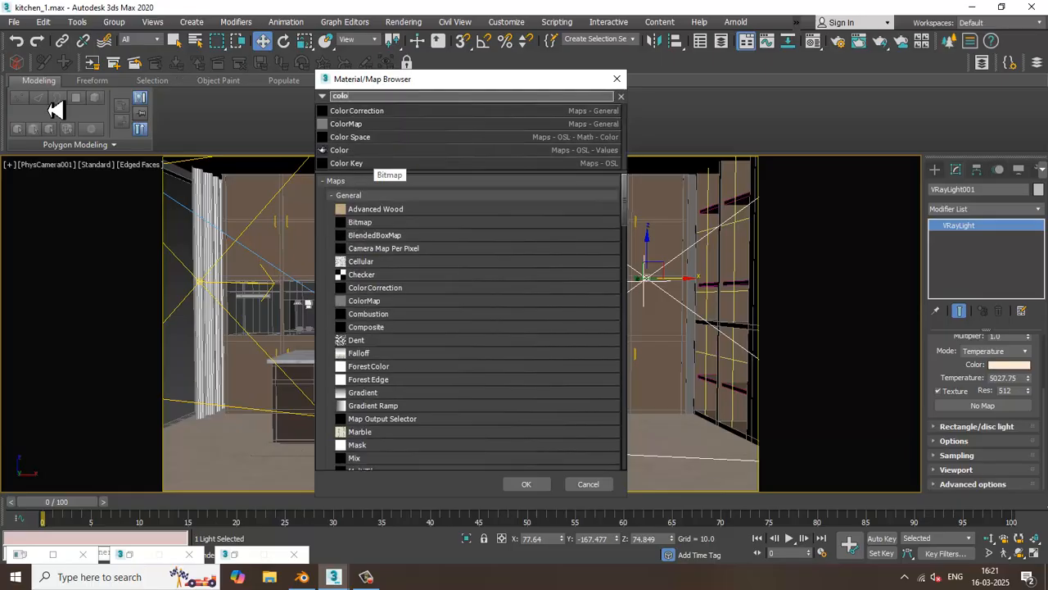
double_click(369, 112)
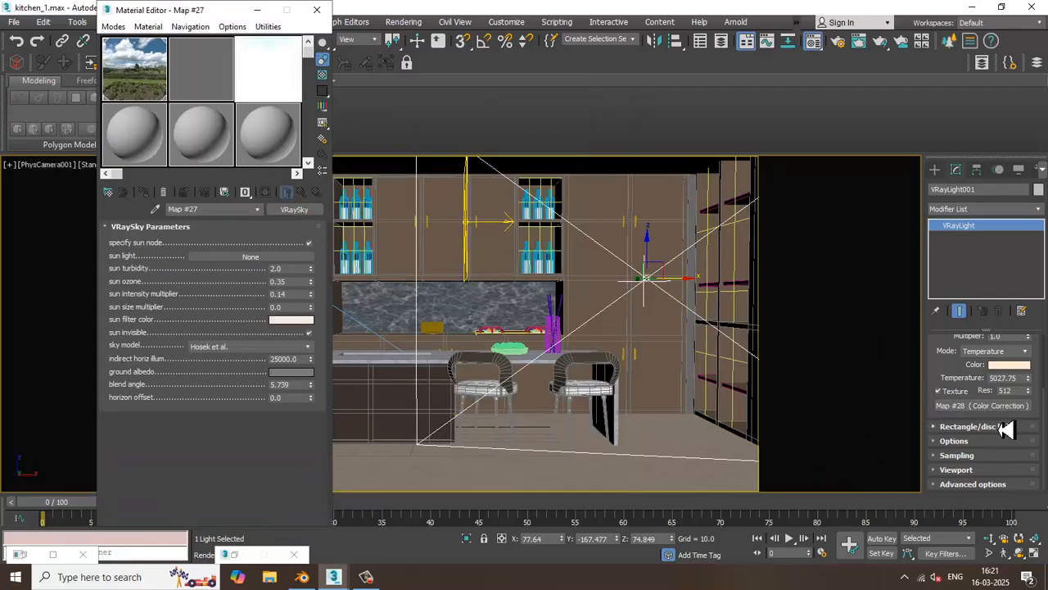
Place the light's Color Correction map as an instance in an empty Material Editor slot and test-render the camera view
mouse_move(996, 408)
left_mouse_down()
mouse_move(188, 176)
mouse_move(132, 147)
left_mouse_up()
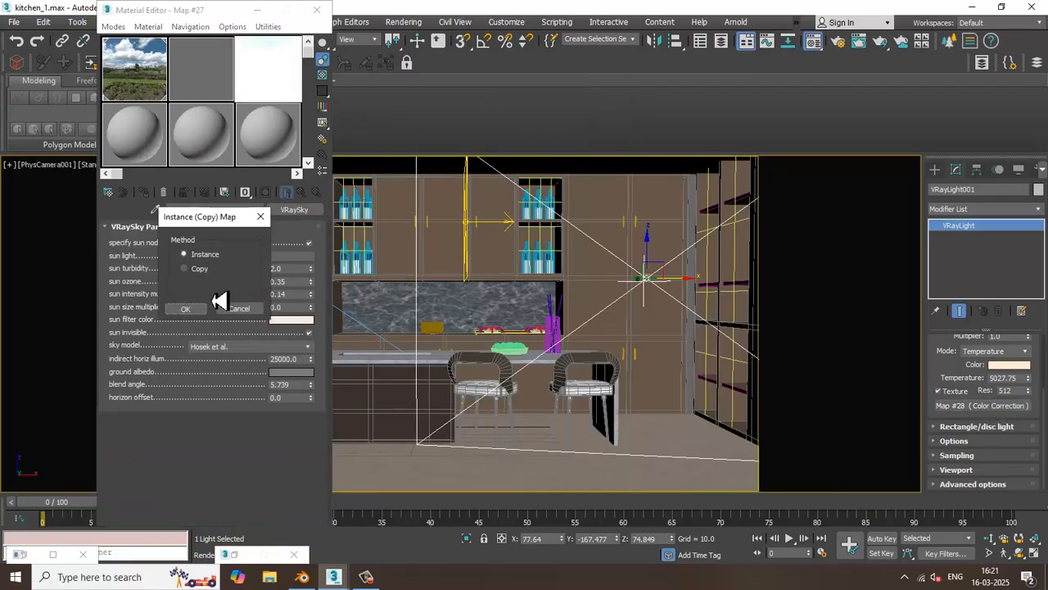
left_click(185, 309)
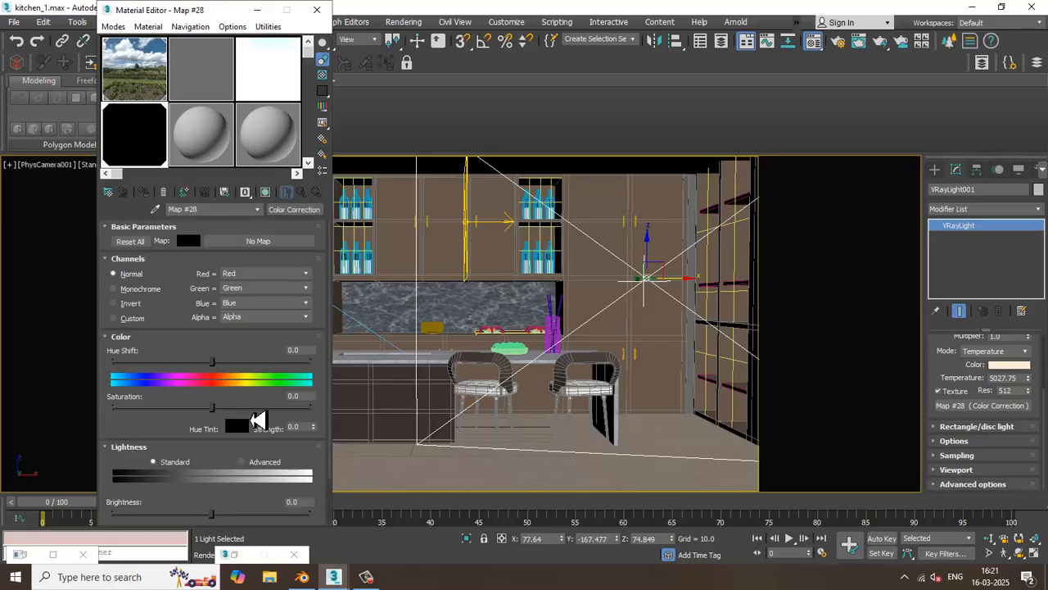
left_click(404, 22)
left_click(416, 42)
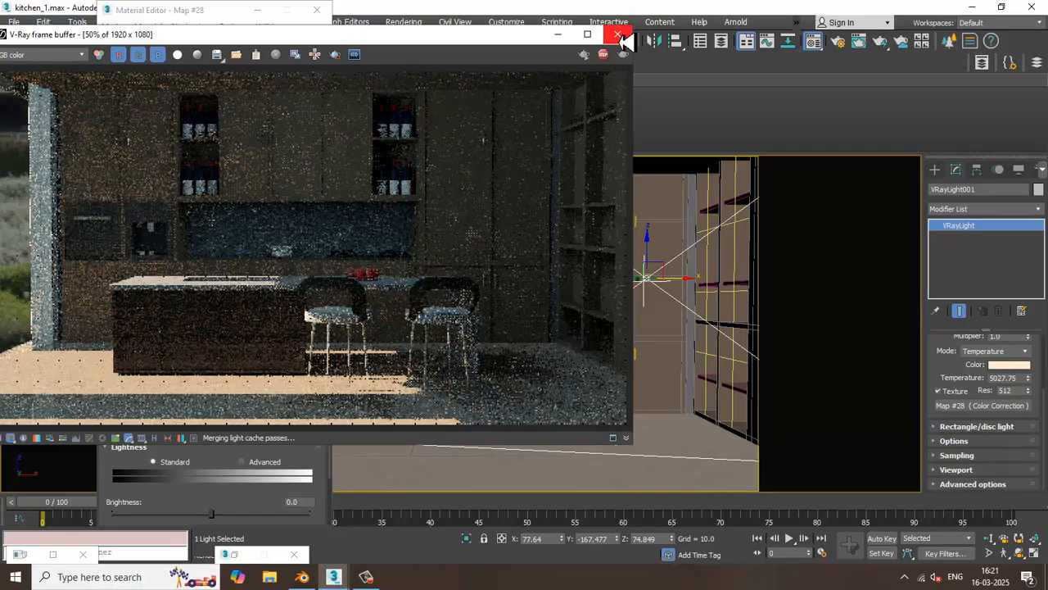
left_click(616, 35)
Set the Color Correction map's hue shift to about 18.5 and brightness to about 36.9, and test-render the camera view
left_click_drag(212, 363, 214, 369)
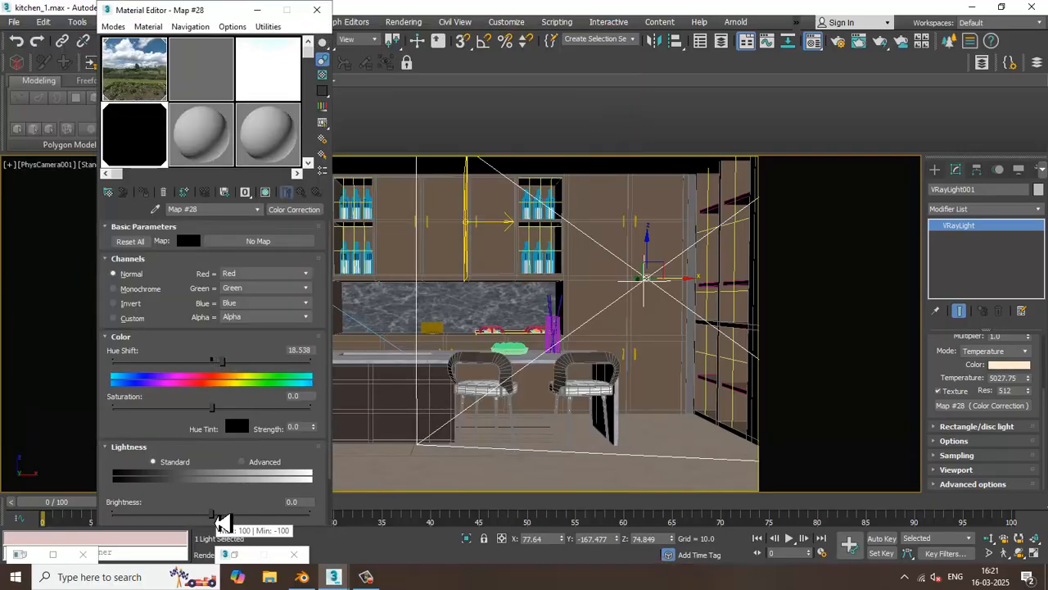
left_click_drag(223, 521, 249, 516)
left_click(405, 22)
left_click(417, 45)
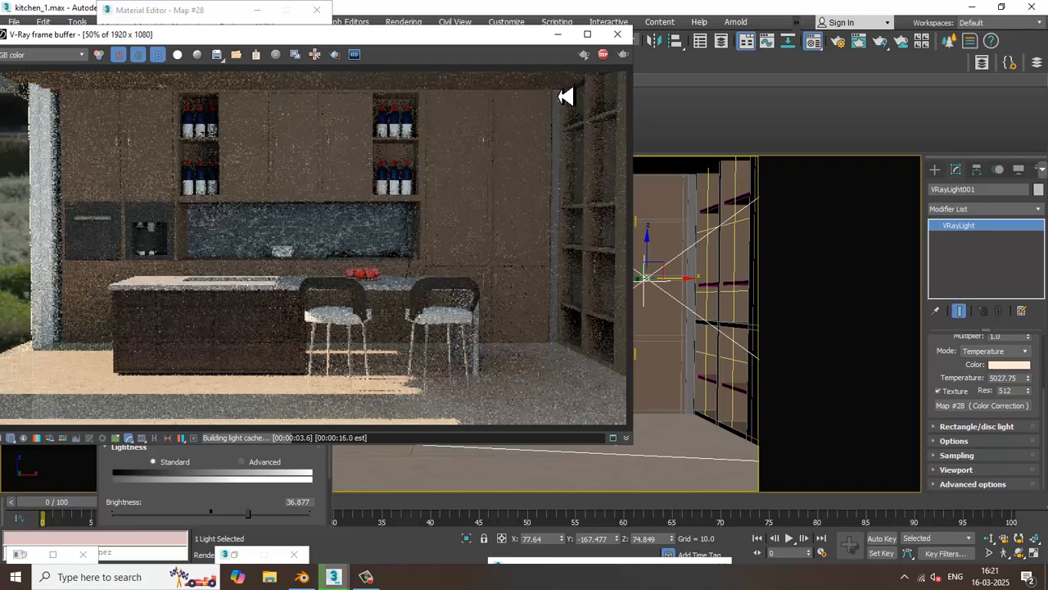
left_click(618, 33)
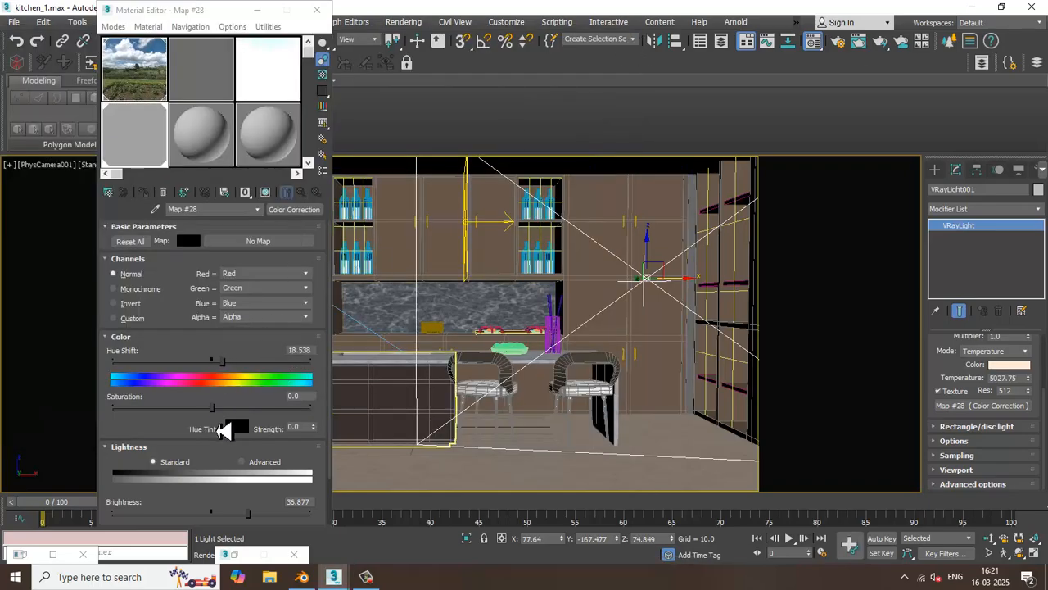
Raise the Color Correction map's saturation to about 16.9 and test-render the camera view
left_click_drag(227, 420, 233, 421)
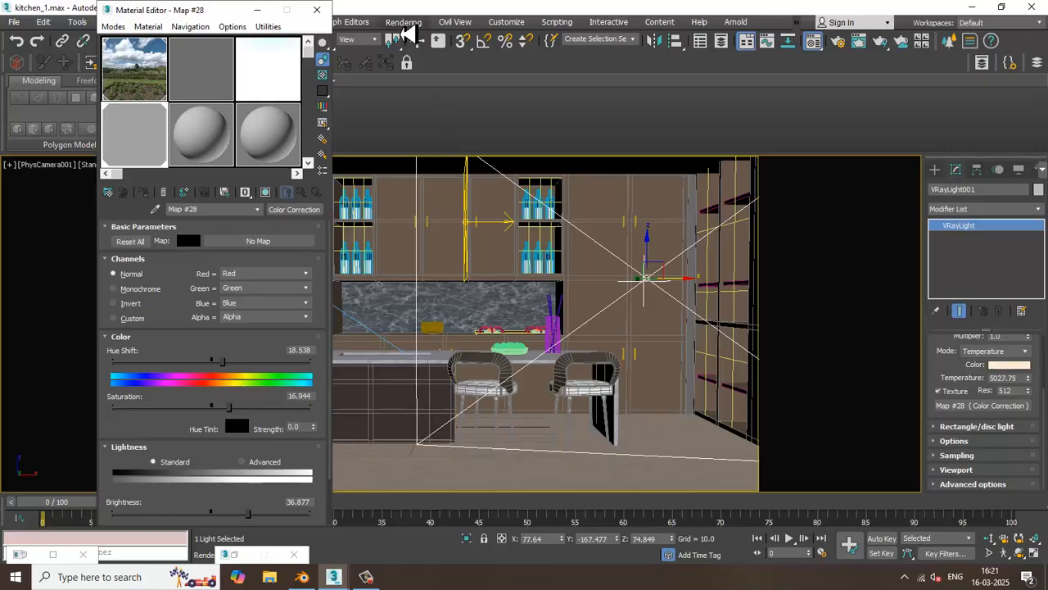
left_click(404, 22)
left_click(420, 49)
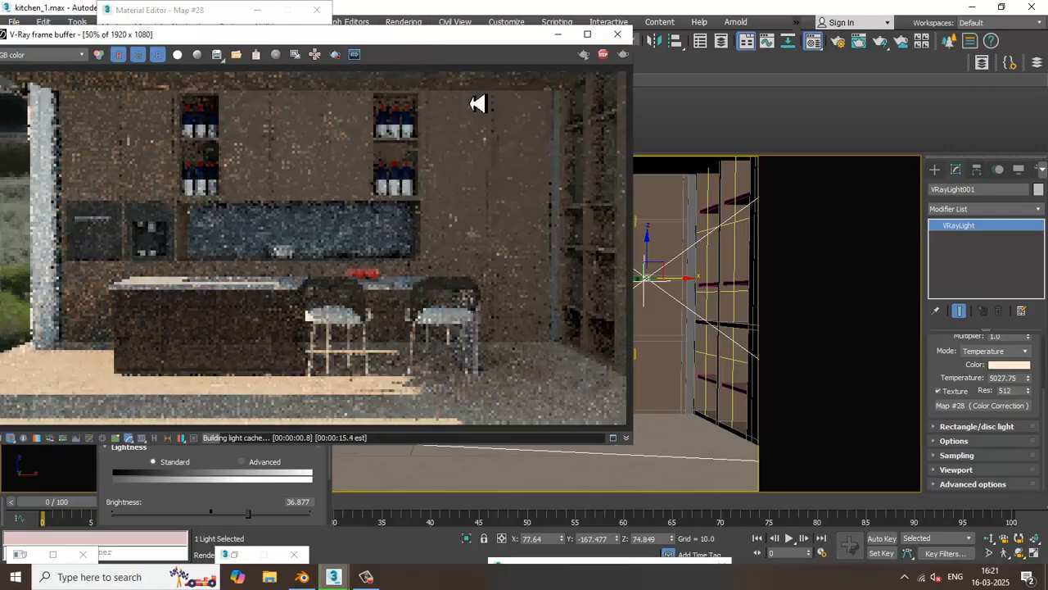
left_click(623, 41)
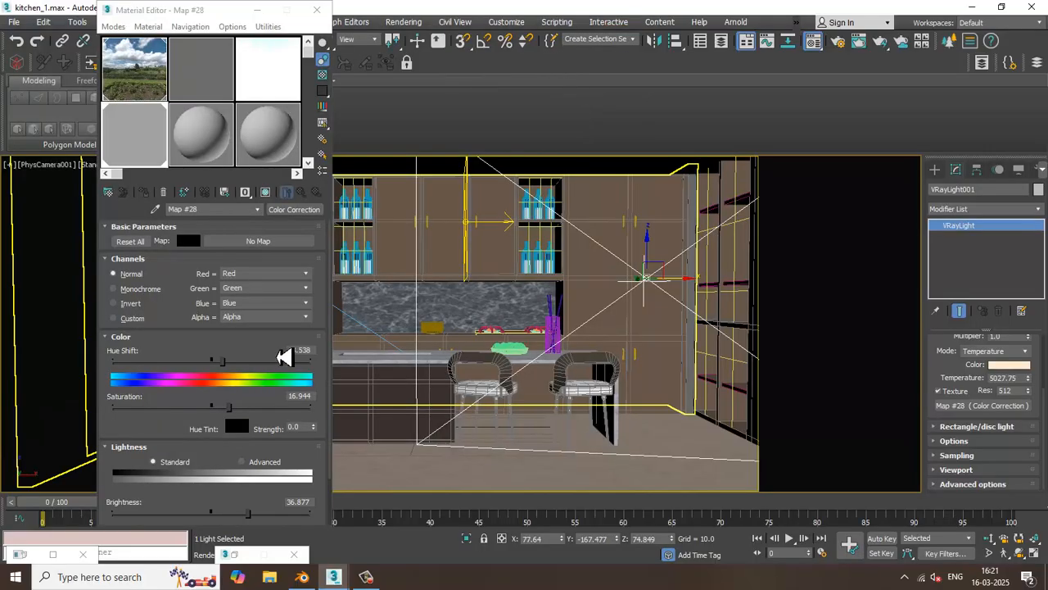
Lower the Color Correction map's contrast to about -77.4, test-render the camera view and put the Material Editor away
left_click_drag(206, 19, 229, 18)
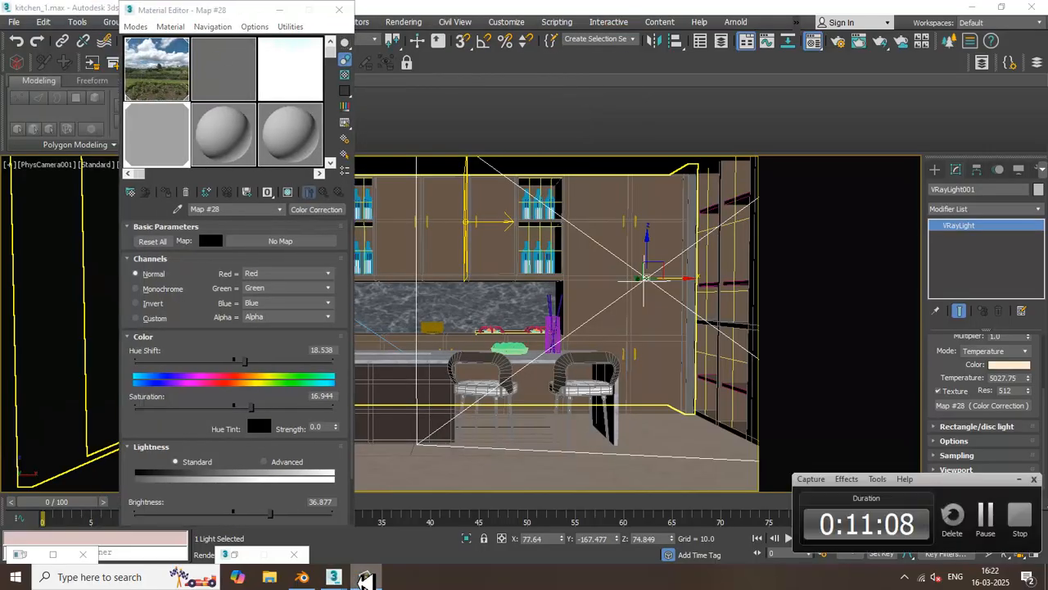
scroll(186, 319, "down", 2)
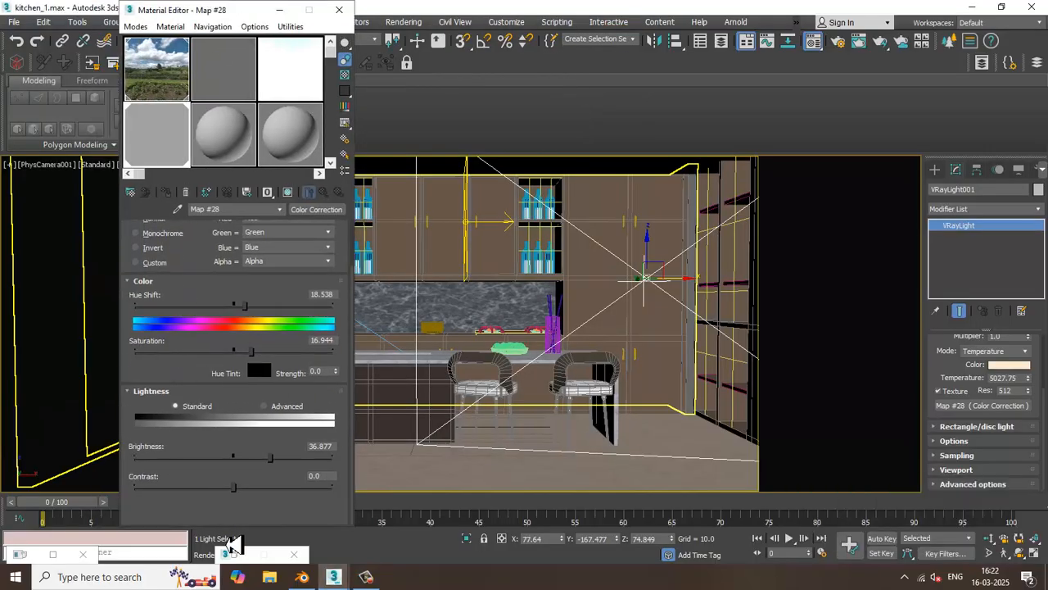
left_click_drag(242, 491, 157, 488)
left_click(404, 22)
key("Escape")
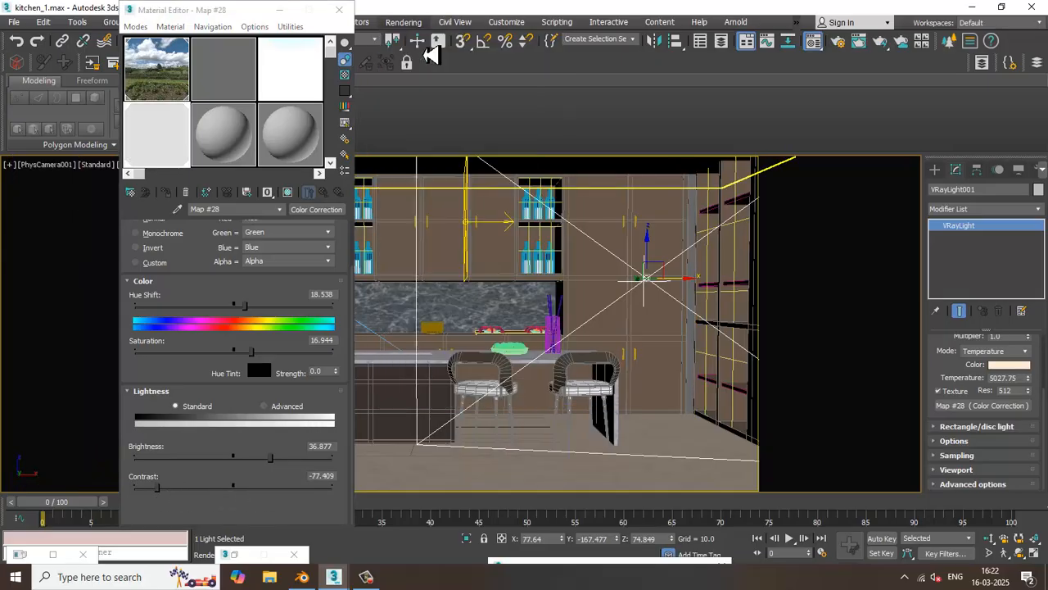
key("shift+q")
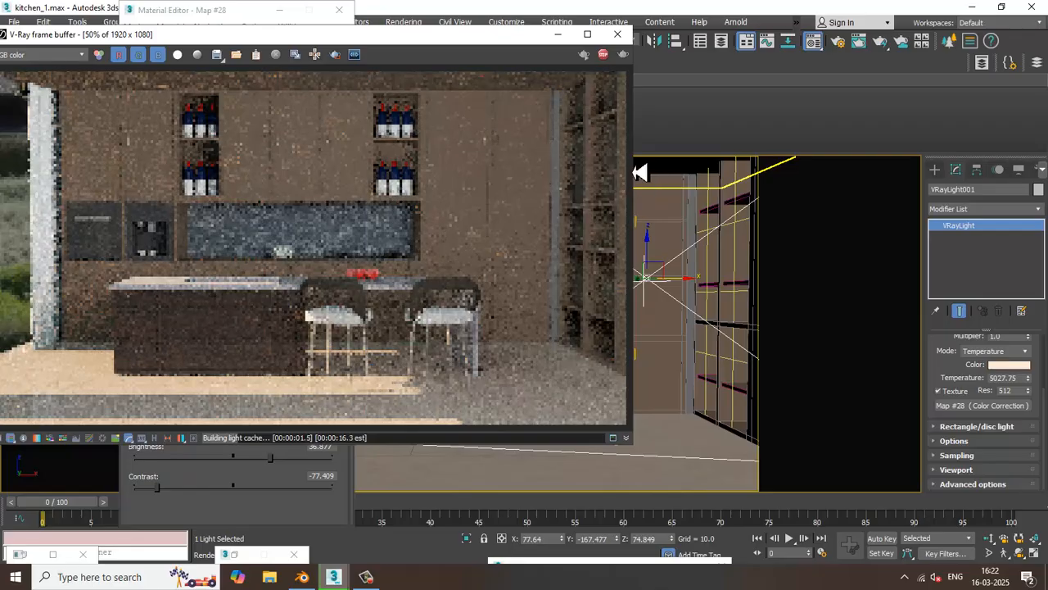
left_click(618, 34)
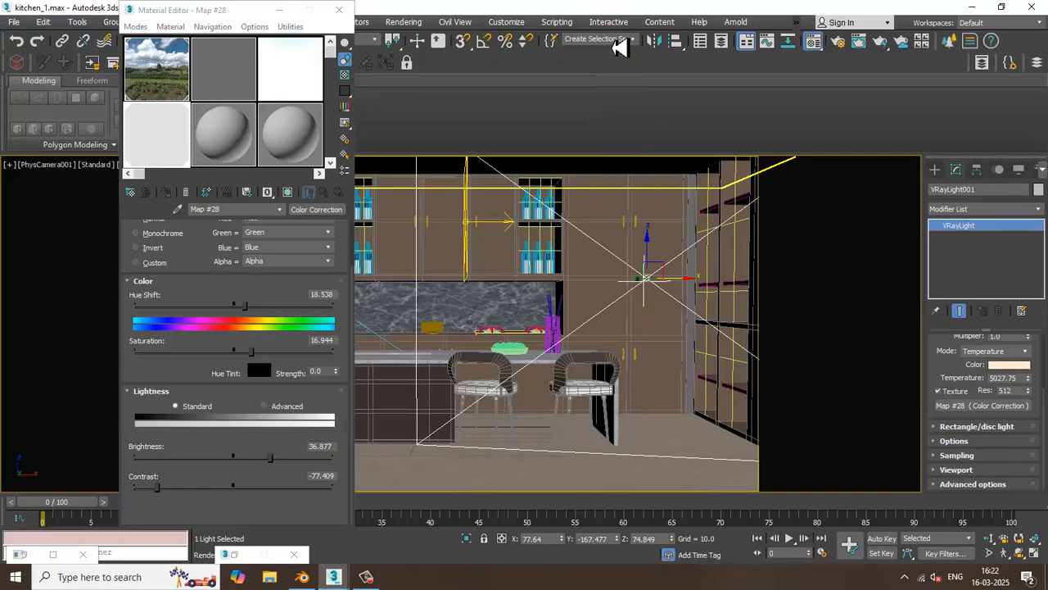
left_click(282, 13)
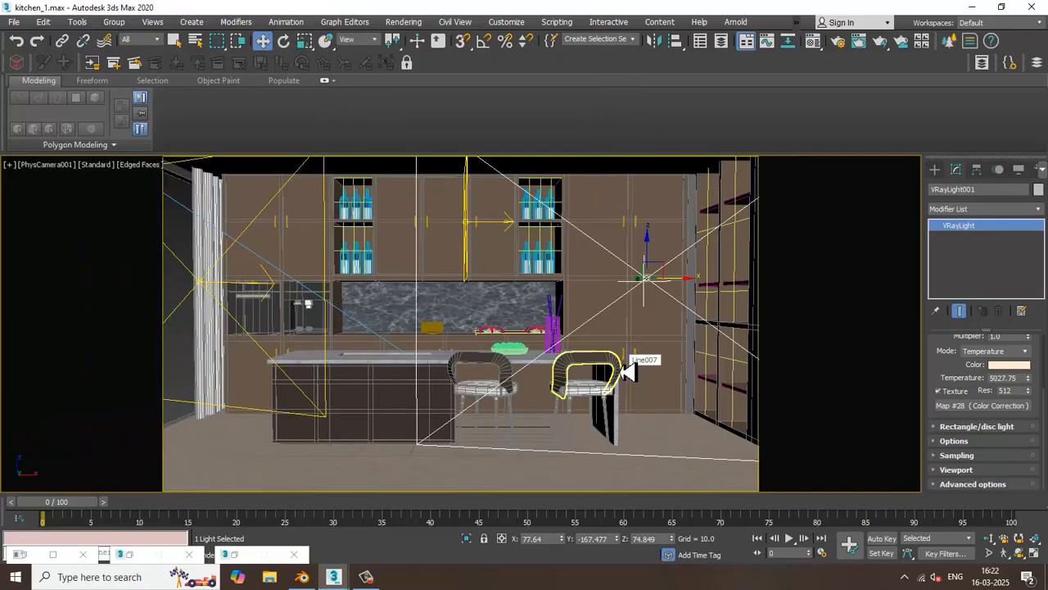